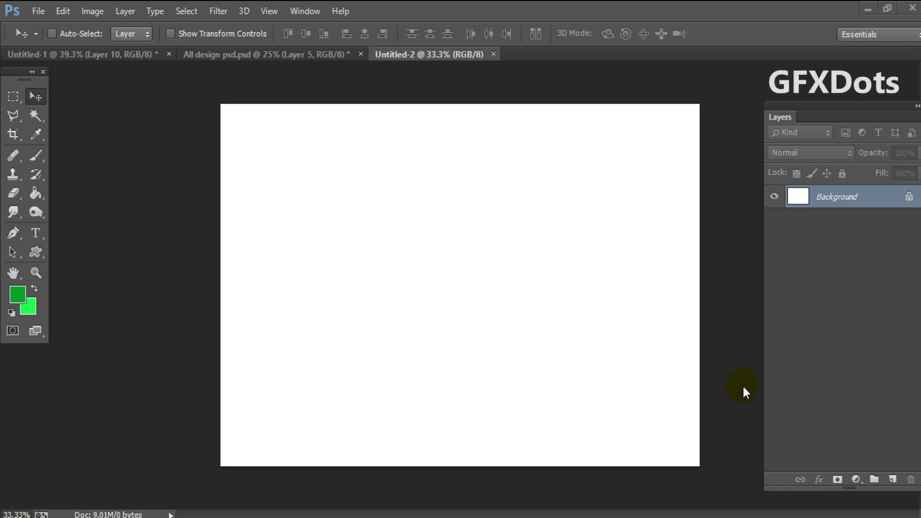
Convert the locked Background into Layer 0 and fill it dark green
click(794, 196)
double_click(794, 196)
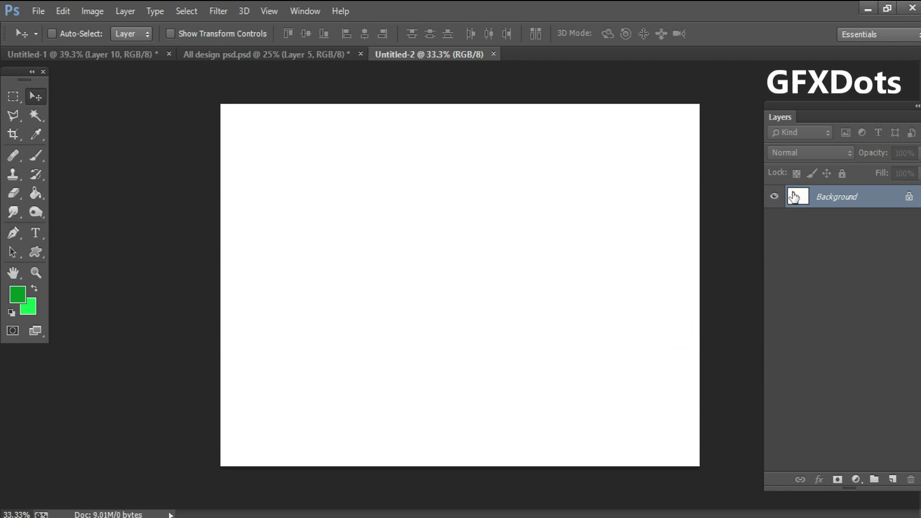
click(612, 234)
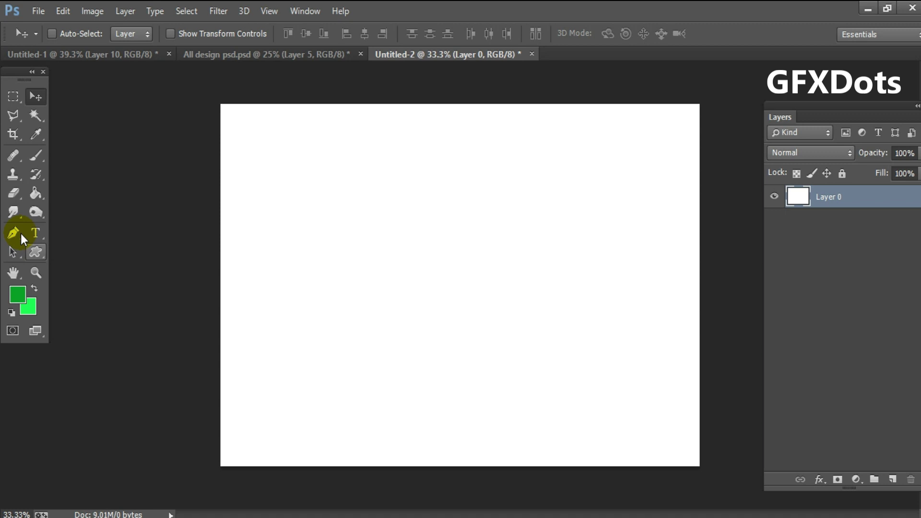
click(37, 196)
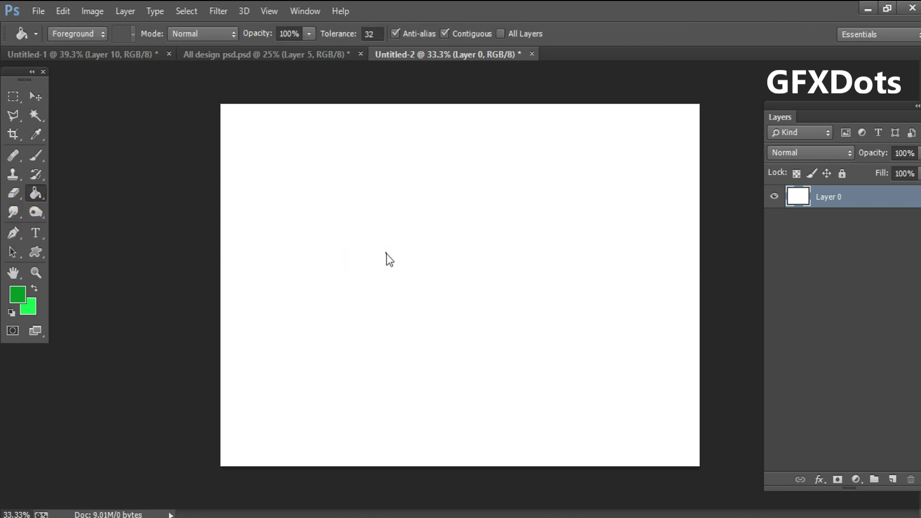
click(384, 252)
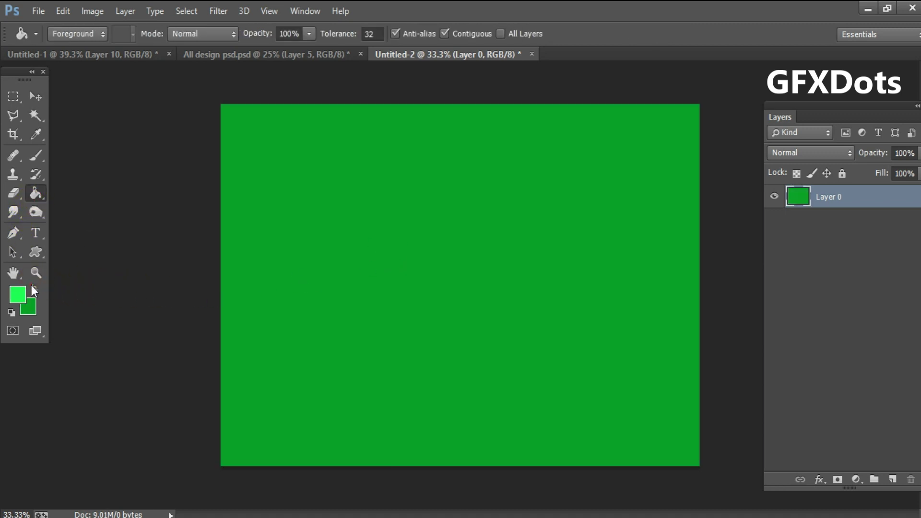
Paint a large soft bright-green glow in the canvas centre with a soft round brush
click(34, 159)
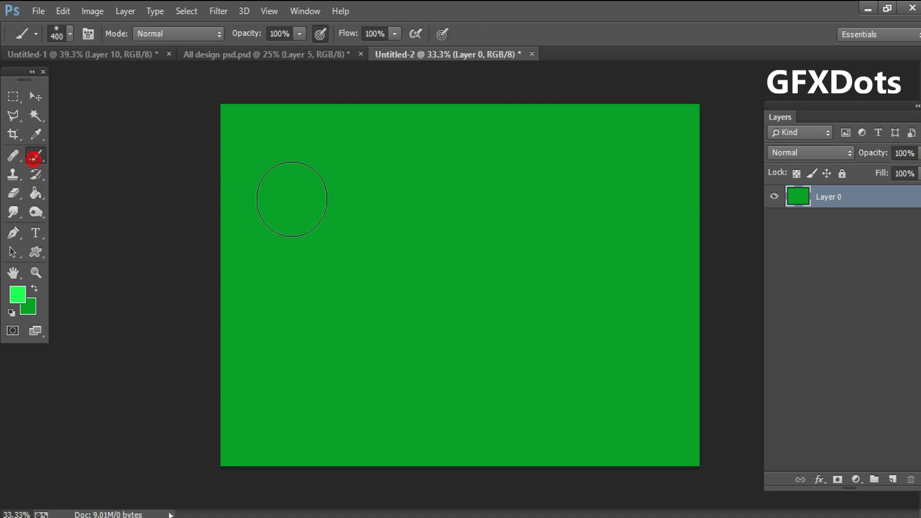
right_click(391, 194)
click(438, 164)
key(Return)
click(458, 241)
key(bracketright)
key(bracketright)
key(bracketright)
key(bracketright)
key(bracketright)
key(bracketright)
key(bracketright)
key(bracketright)
key(bracketright)
key(bracketright)
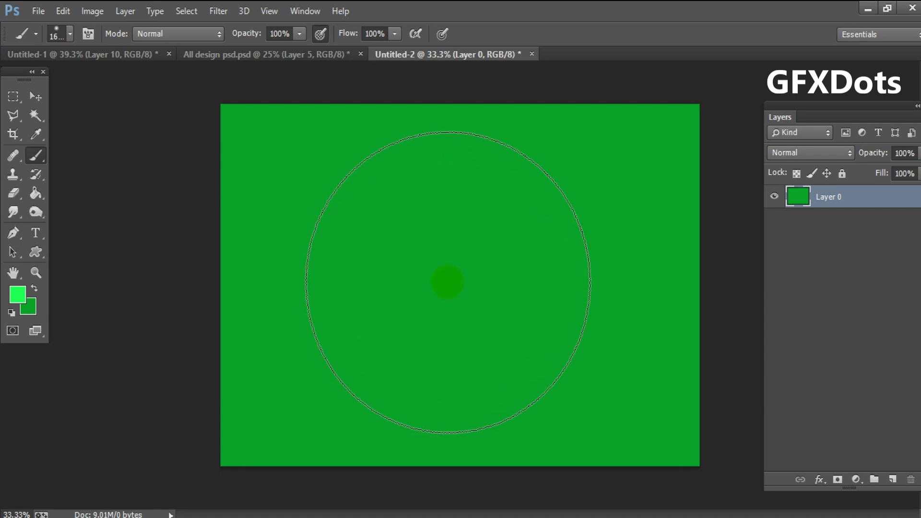
click(449, 282)
drag(449, 282, 451, 278)
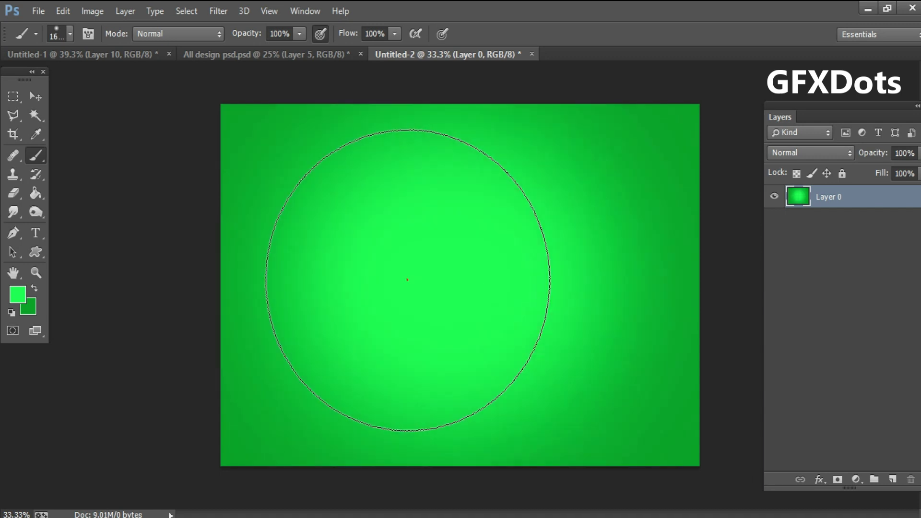
key(bracketleft)
key(bracketleft)
key(bracketleft)
key(bracketleft)
key(bracketleft)
key(bracketleft)
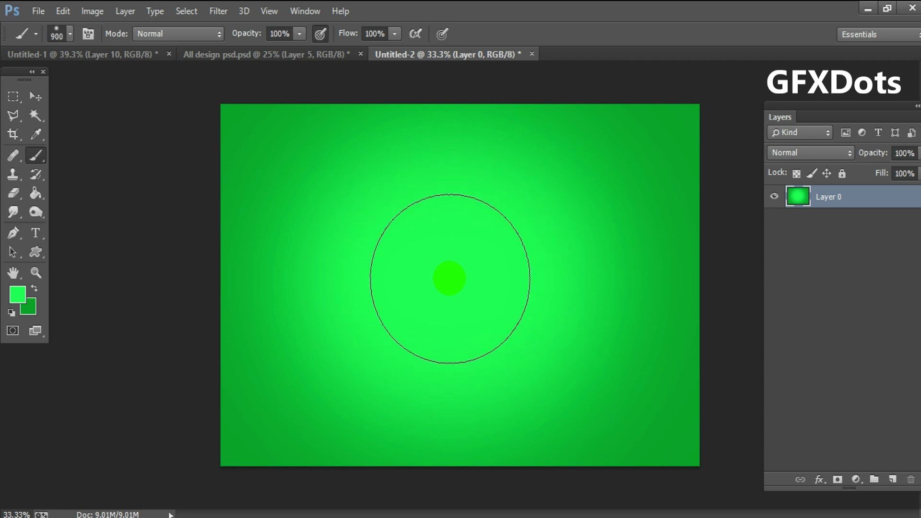
click(36, 231)
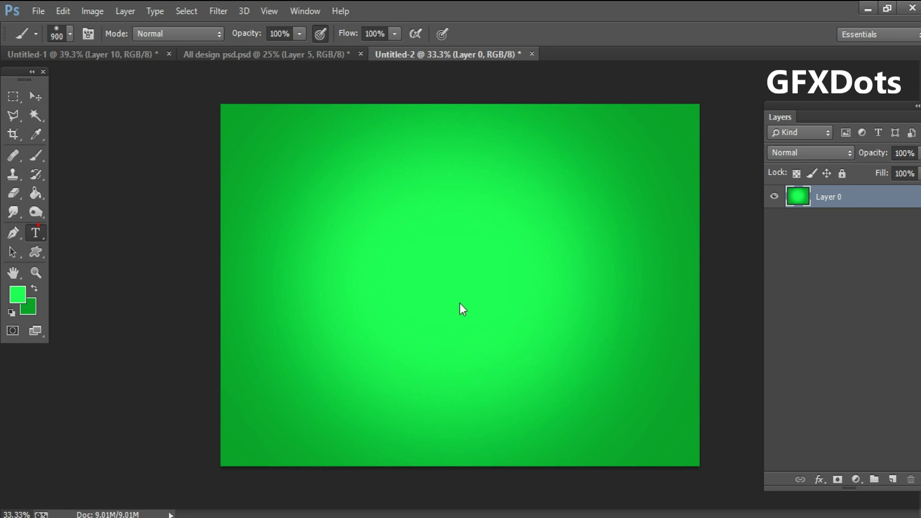
Type a dark-green numeral 1 left of centre, set in News706 BT Bold
click(32, 288)
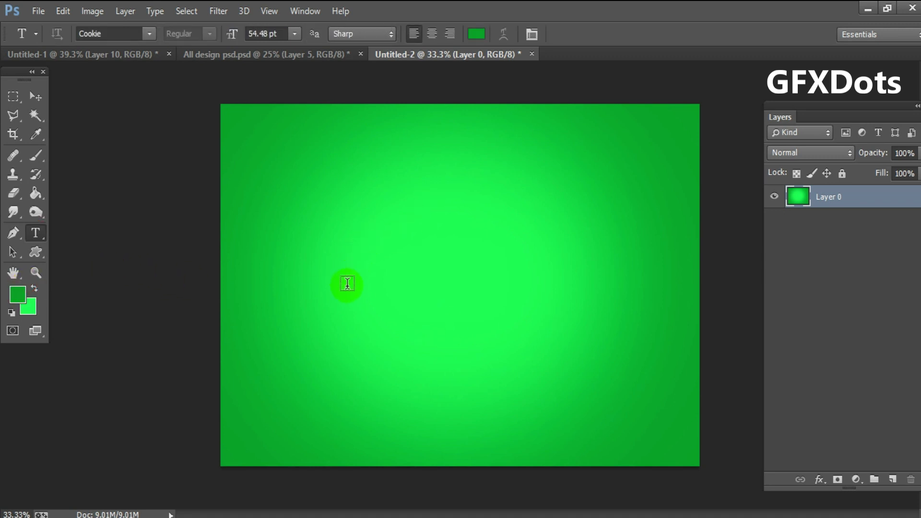
click(372, 289)
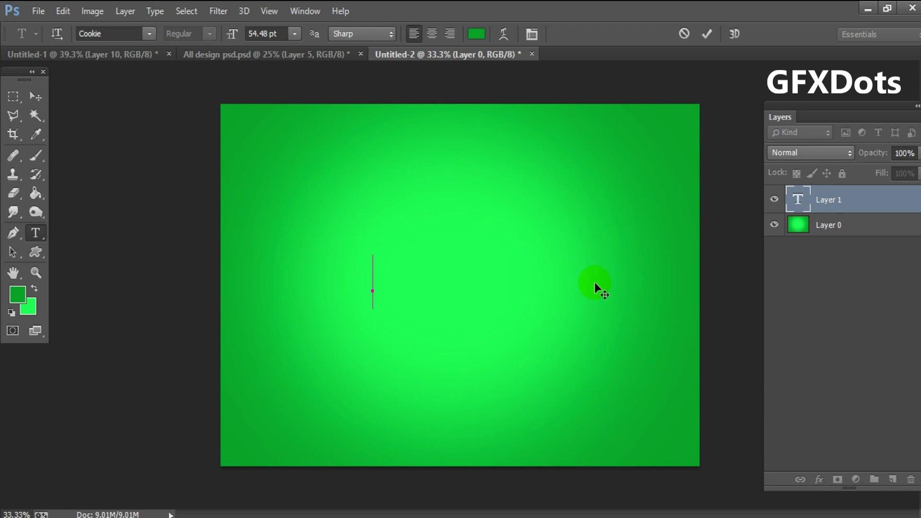
text(A)
key(ctrl+a)
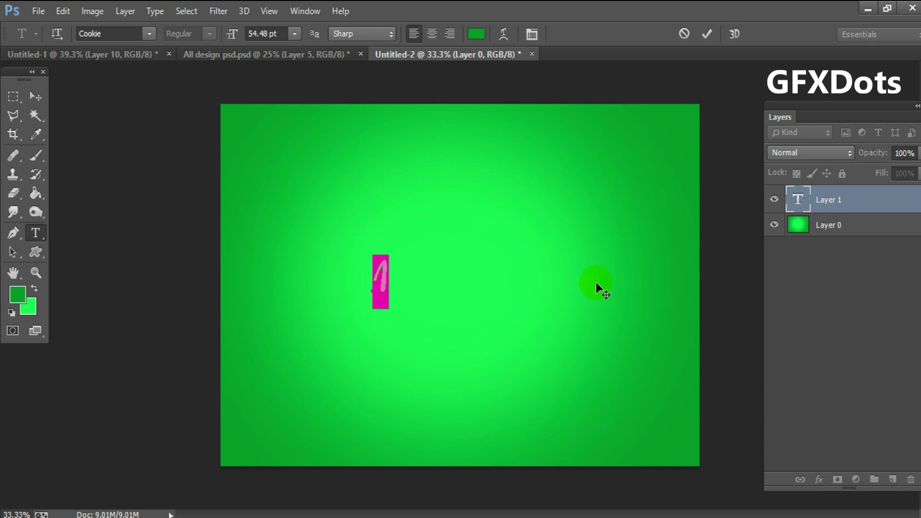
click(152, 28)
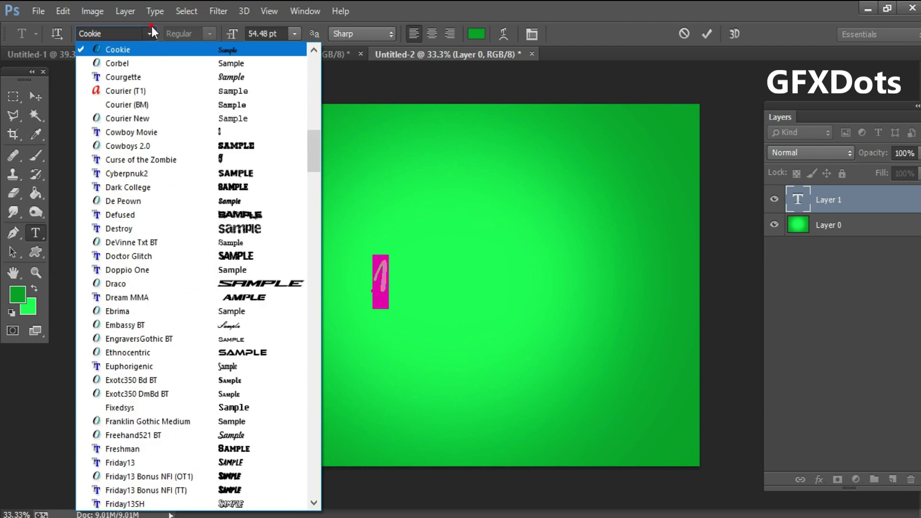
drag(310, 154, 309, 257)
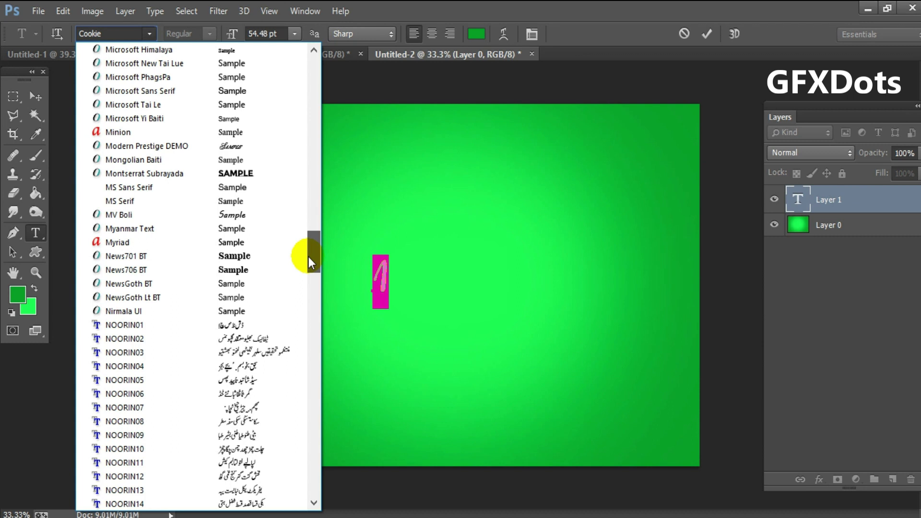
click(175, 267)
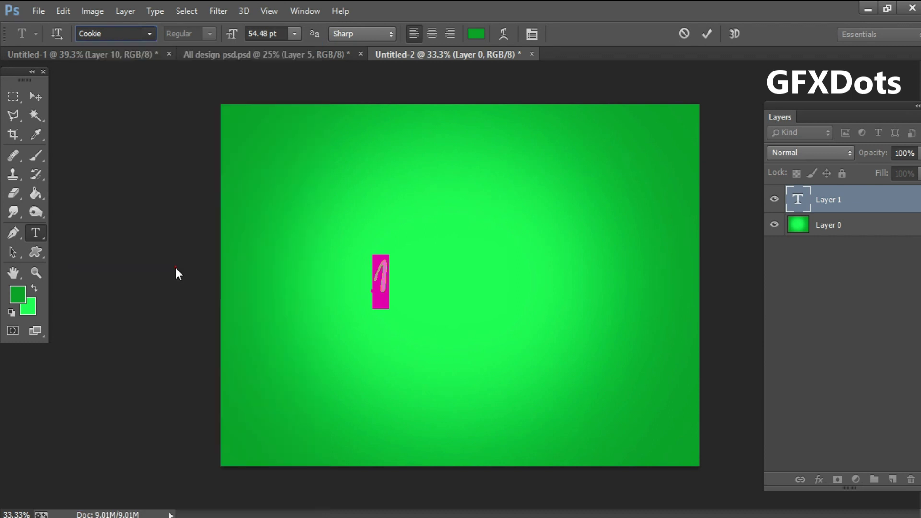
Scale the numeral 1 to about 438% width and 355% height, positioned left of centre
click(45, 102)
key(ctrl+t)
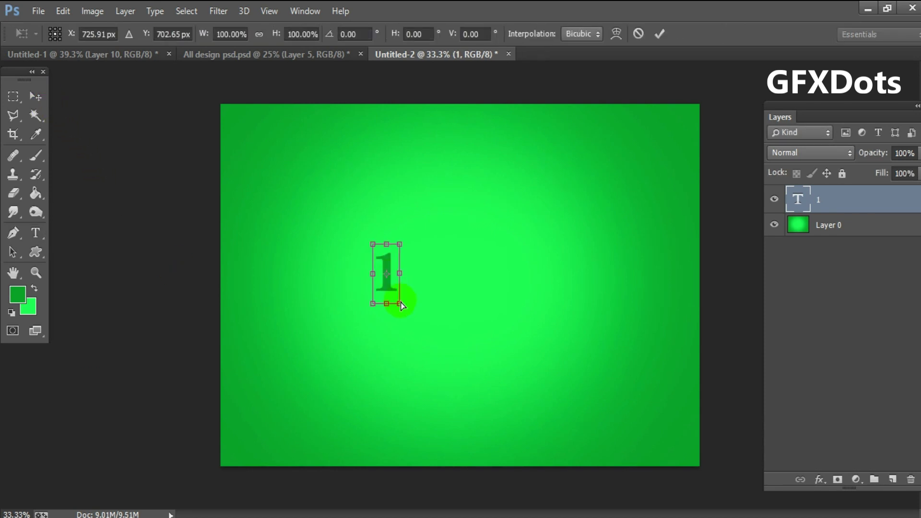
drag(401, 303, 446, 407)
drag(369, 243, 339, 200)
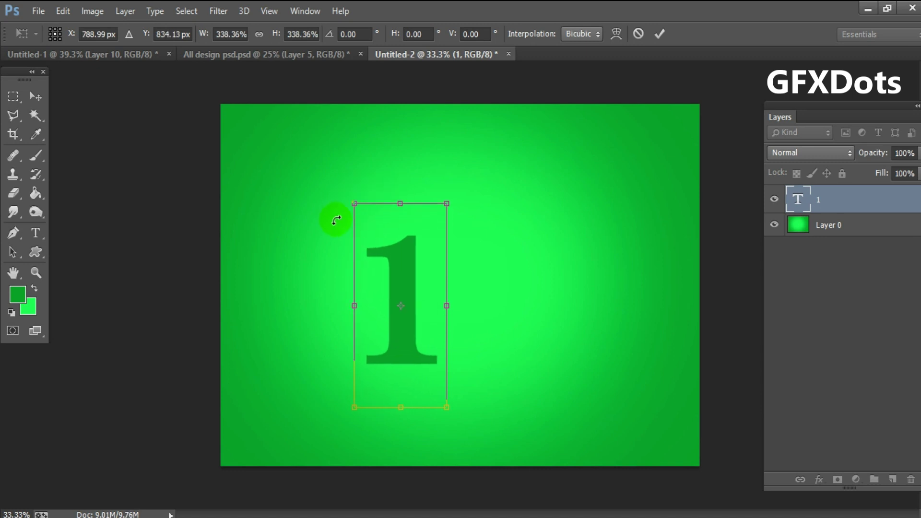
mouse_move(385, 298)
mouse_down()
mouse_move(401, 287)
mouse_move(438, 288)
mouse_up()
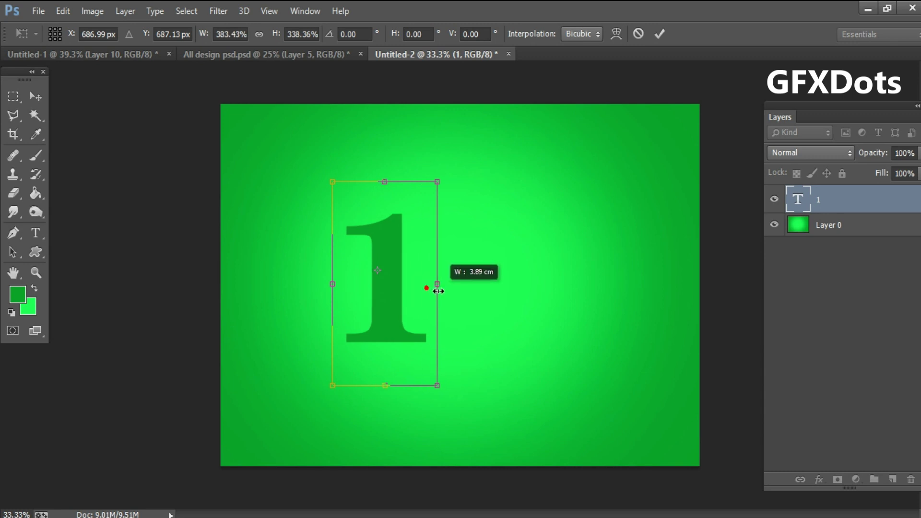
drag(388, 386, 387, 396)
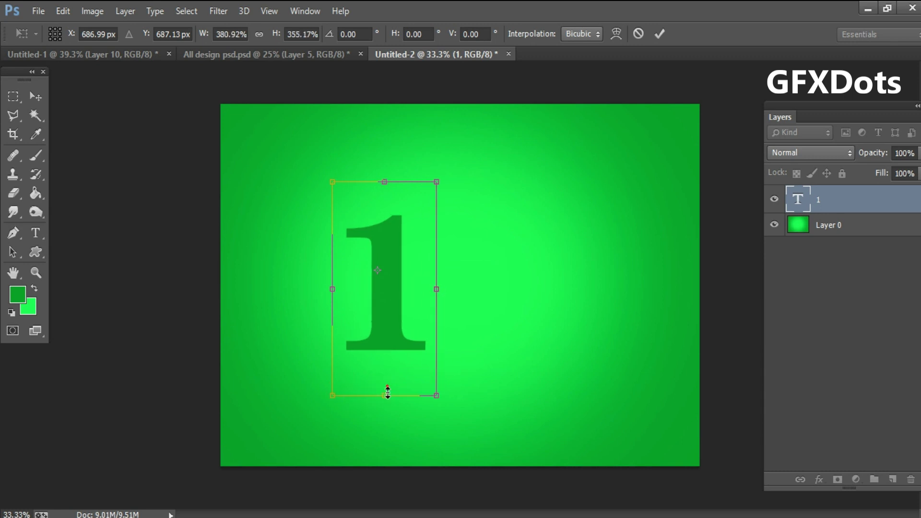
drag(434, 289, 452, 289)
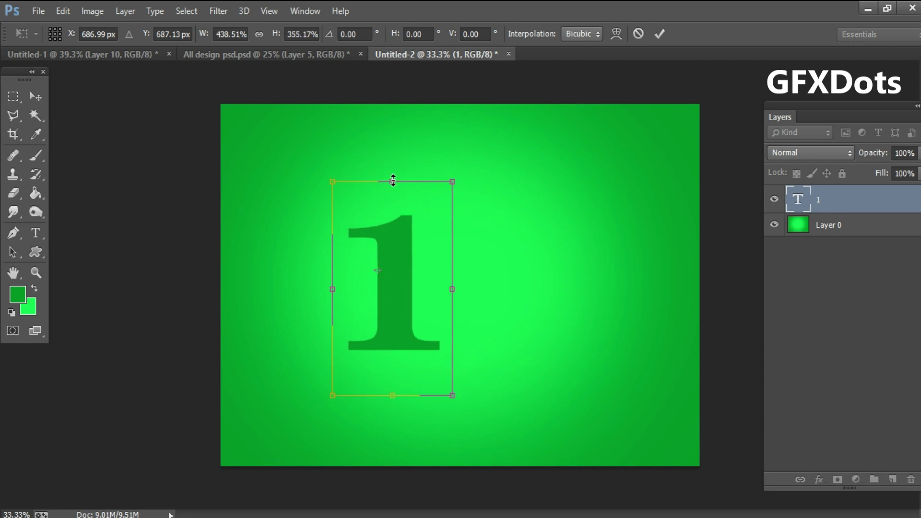
drag(393, 180, 393, 171)
key(Return)
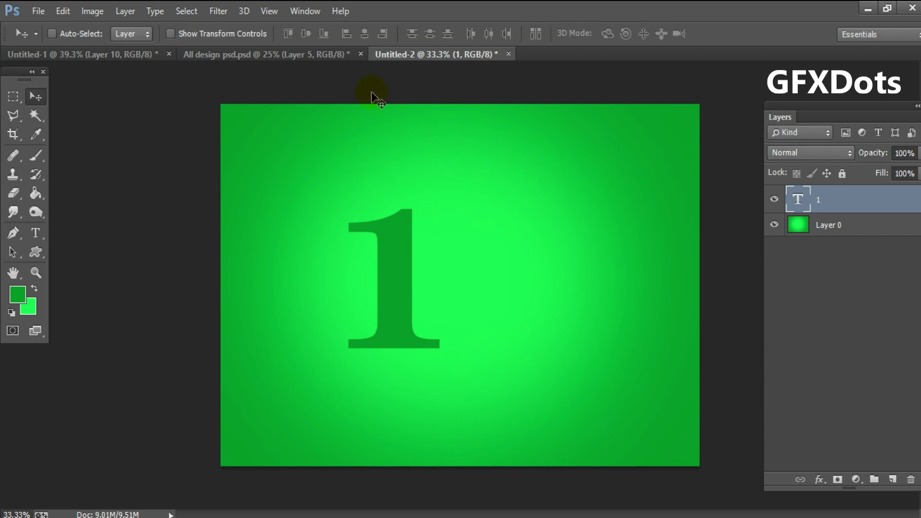
Drag the Layer 3 Urdu calligraphy from All design psd into the poster beside the 1
click(316, 56)
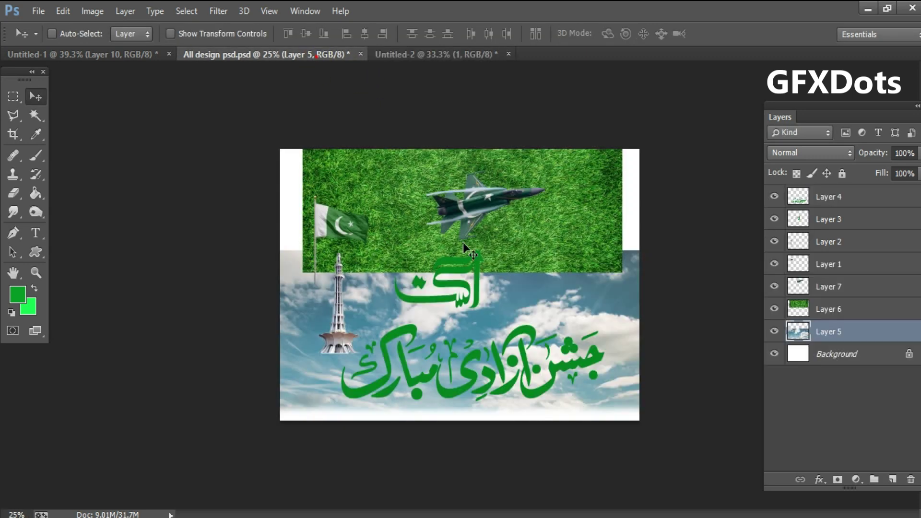
right_click(476, 273)
click(482, 282)
mouse_move(483, 283)
mouse_down()
mouse_move(506, 291)
mouse_move(509, 269)
mouse_move(473, 56)
mouse_move(474, 243)
mouse_move(518, 305)
mouse_up()
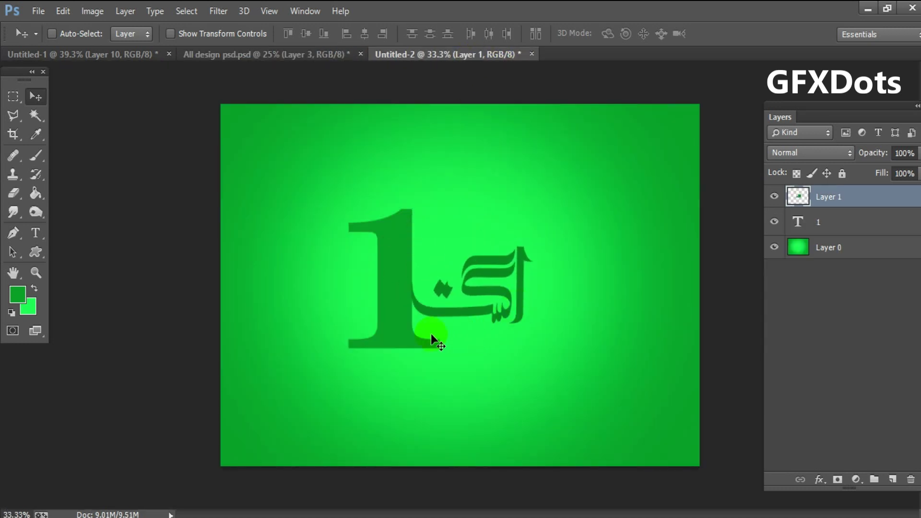
key(b)
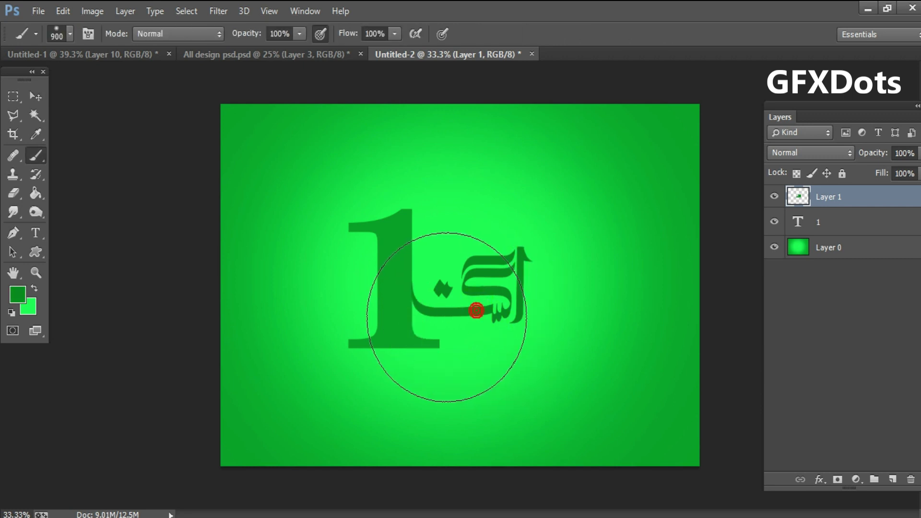
Recolour the numeral 1 text to a darker sampled green
key(t)
click(417, 289)
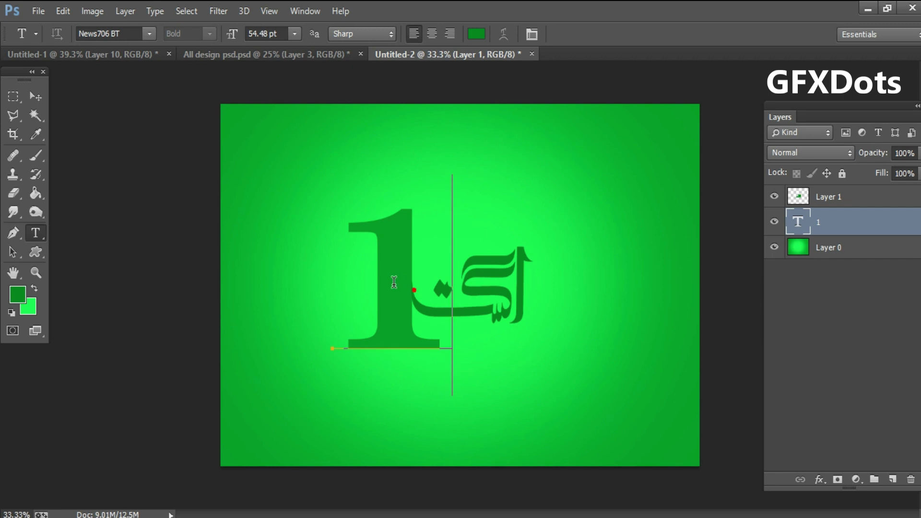
double_click(391, 282)
click(472, 33)
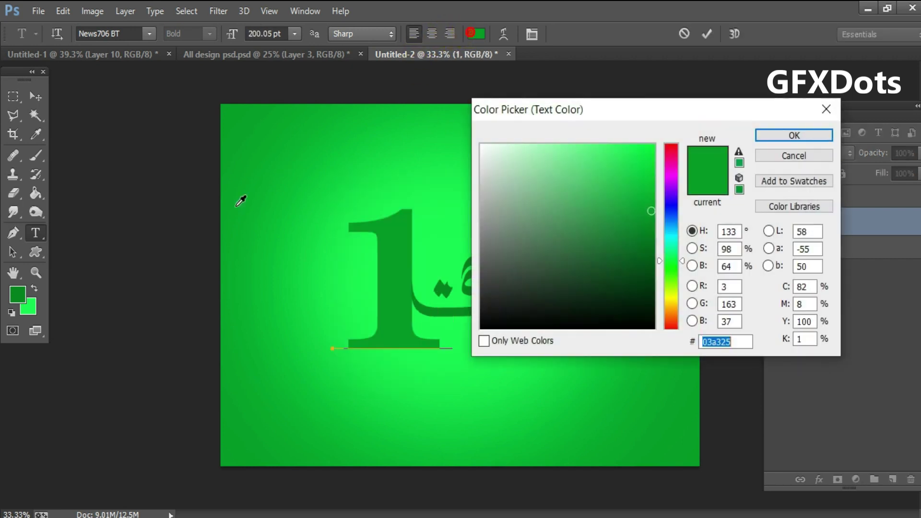
click(27, 288)
click(794, 135)
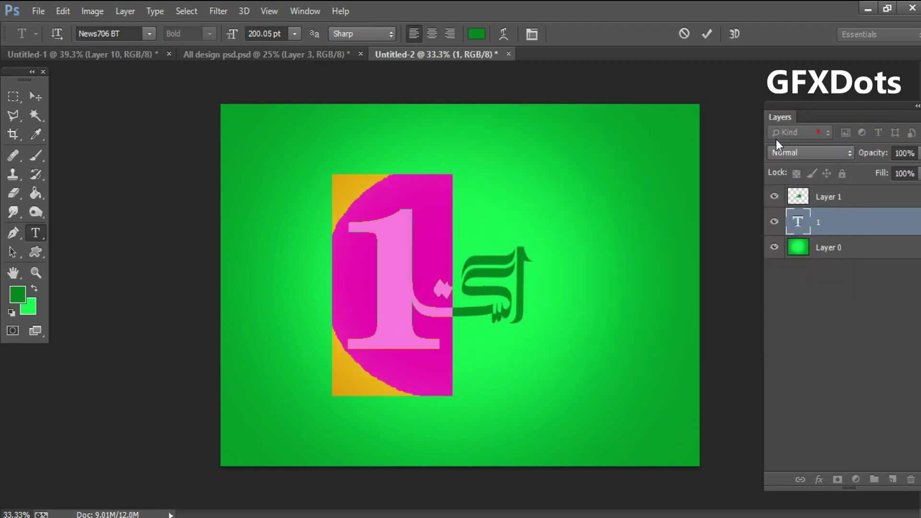
click(33, 98)
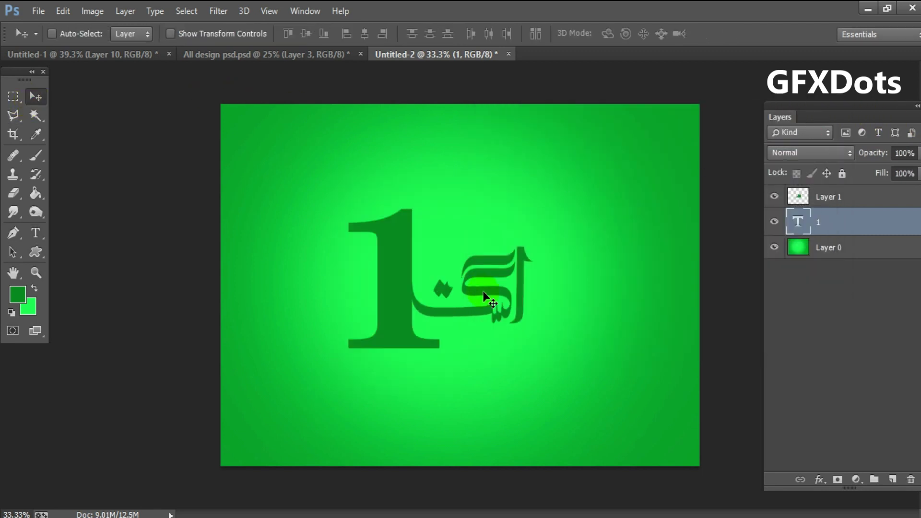
drag(484, 294, 480, 307)
key(ctrl+z)
Fill the calligraphy shape with solid white and move it against the 1's right side
ctrl+click(479, 272)
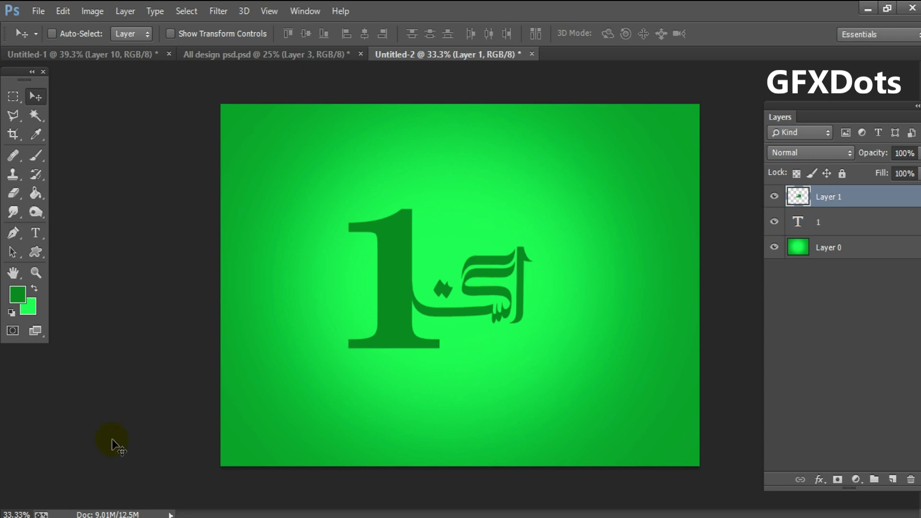
click(19, 295)
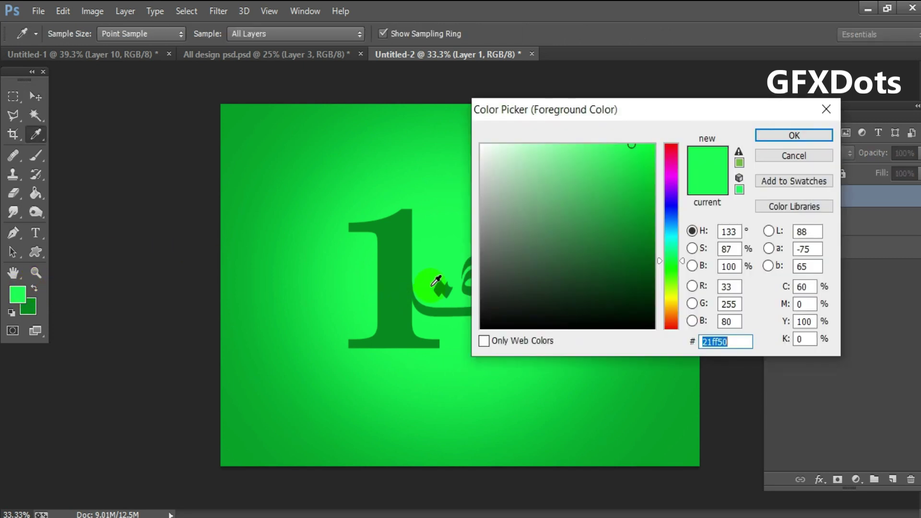
click(482, 145)
click(781, 140)
key(v)
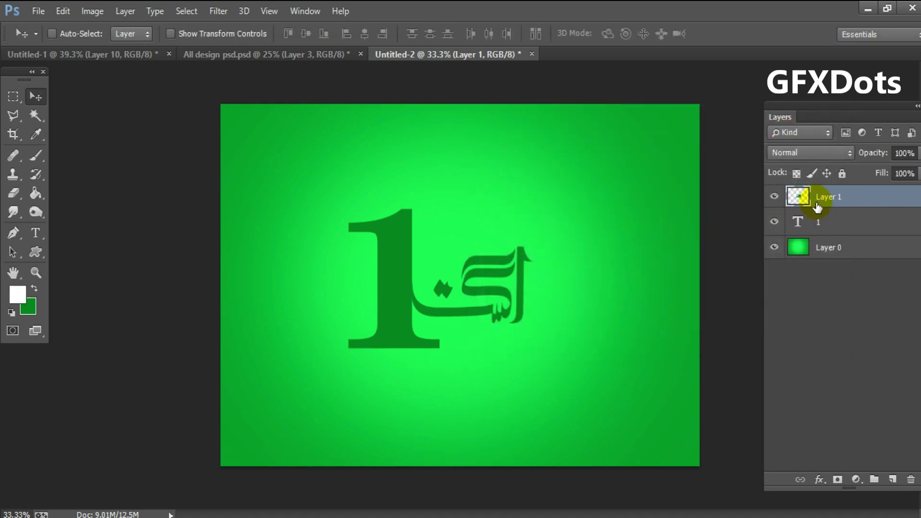
ctrl+click(800, 197)
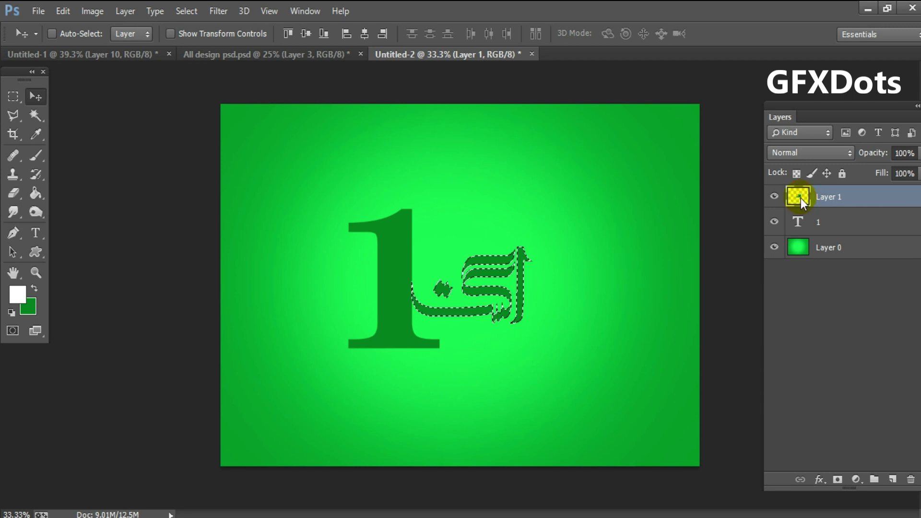
key(alt+BackSpace)
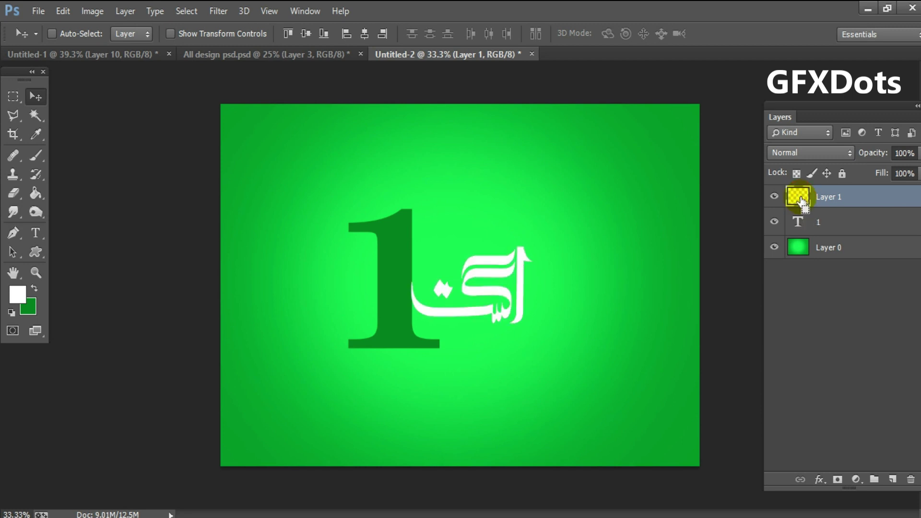
drag(533, 322, 514, 324)
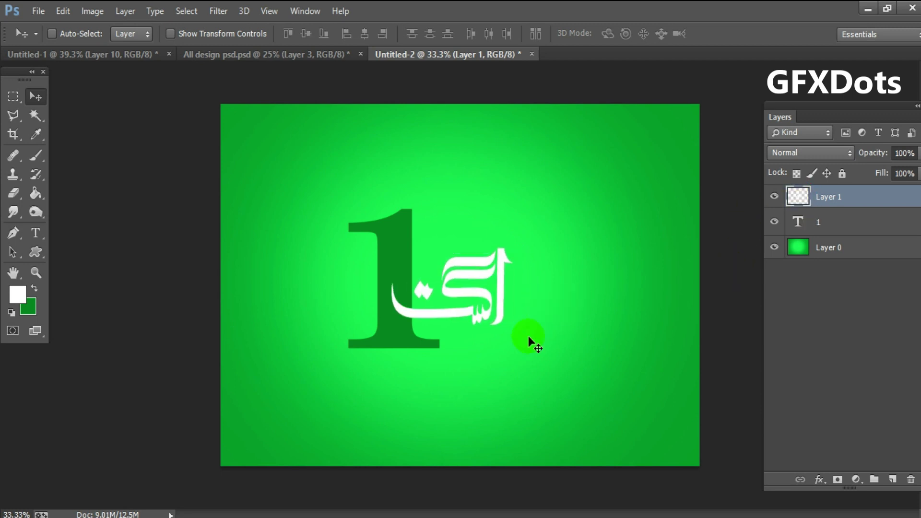
Rotate the calligraphy 180° then 90° clockwise and move it onto the 1
key(ctrl+t)
right_click(502, 299)
click(552, 211)
right_click(483, 261)
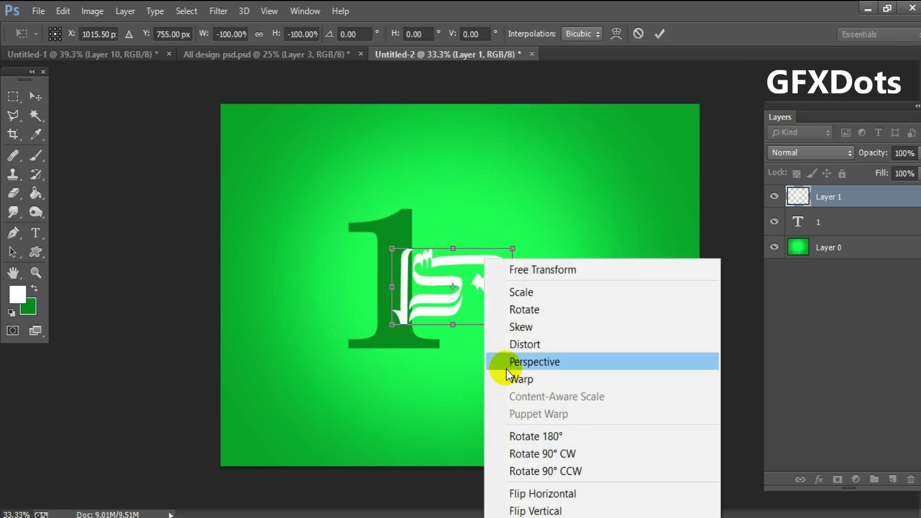
click(495, 446)
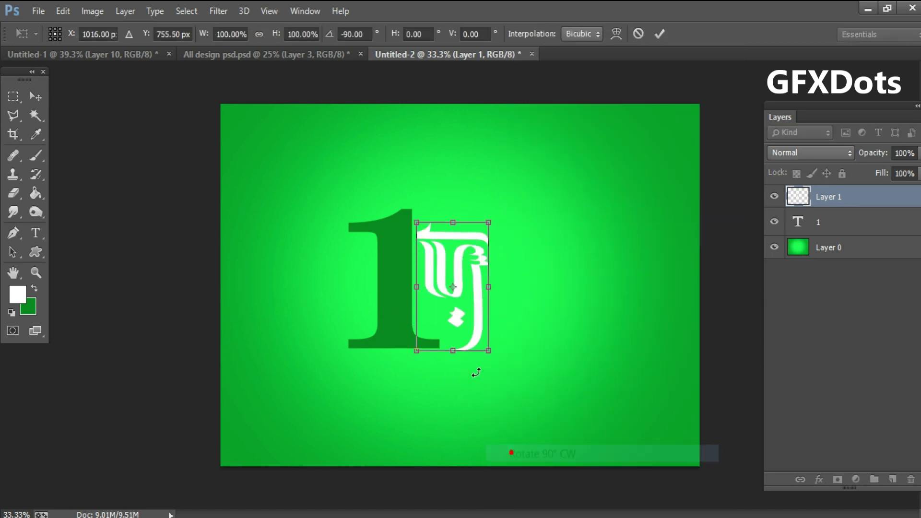
double_click(470, 325)
drag(470, 327, 433, 323)
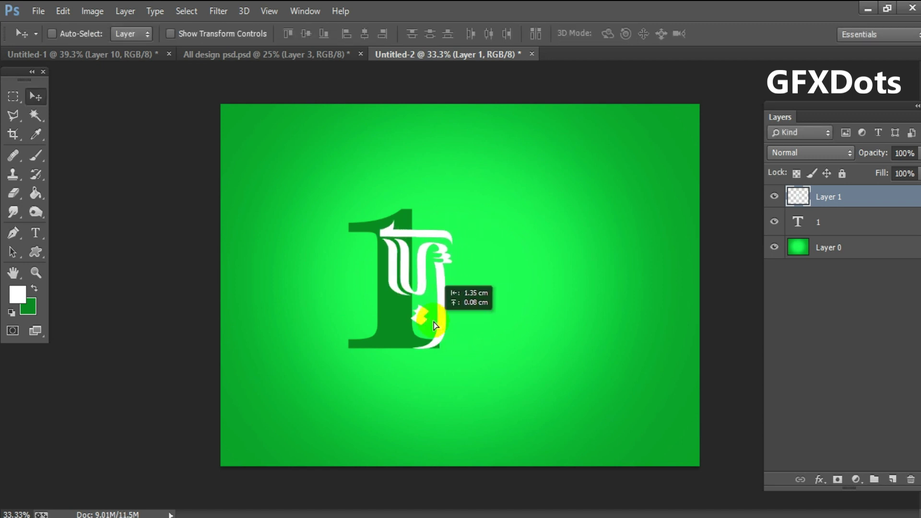
Shrink the calligraphy to about 70% and narrow it to fit the 1's stem
key(ctrl+t)
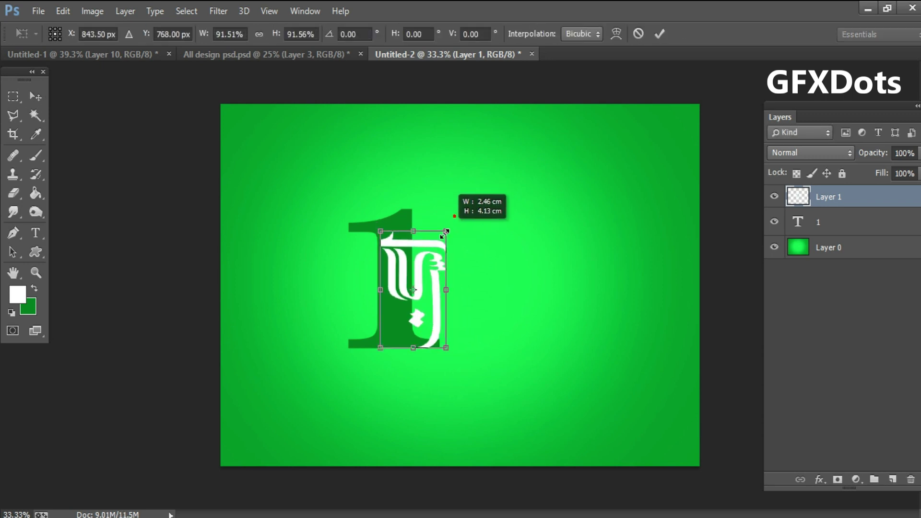
drag(454, 217, 430, 257)
drag(419, 322, 411, 283)
drag(397, 247, 392, 245)
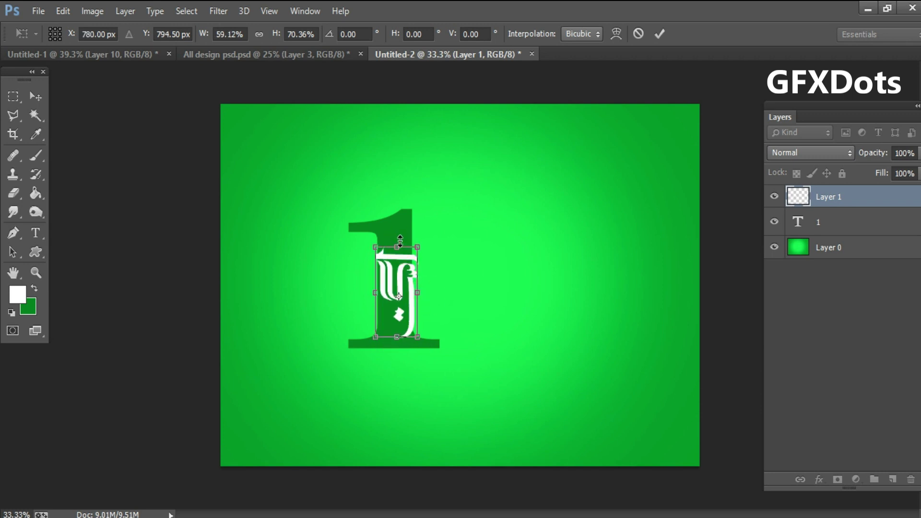
key(Return)
key(ctrl+plus)
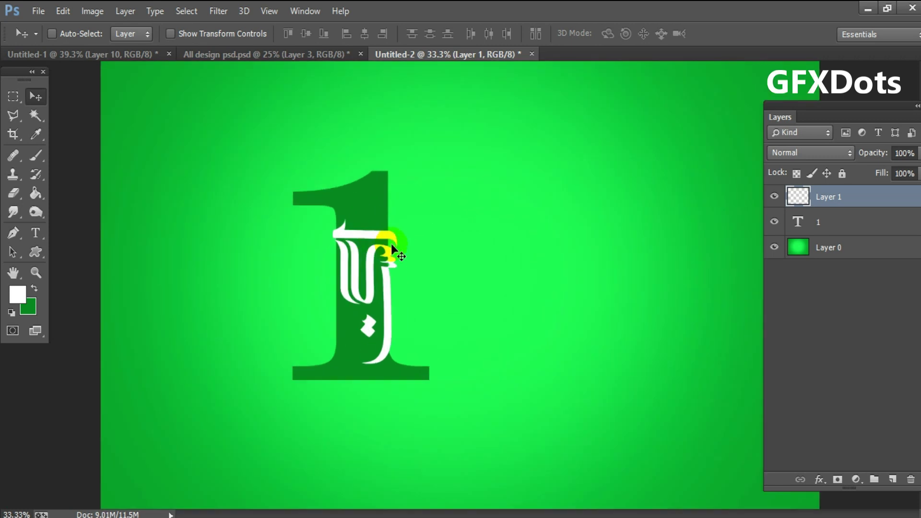
Rescale the numeral 1 to about 109% width and 115% height around the calligraphy
right_click(371, 219)
click(384, 228)
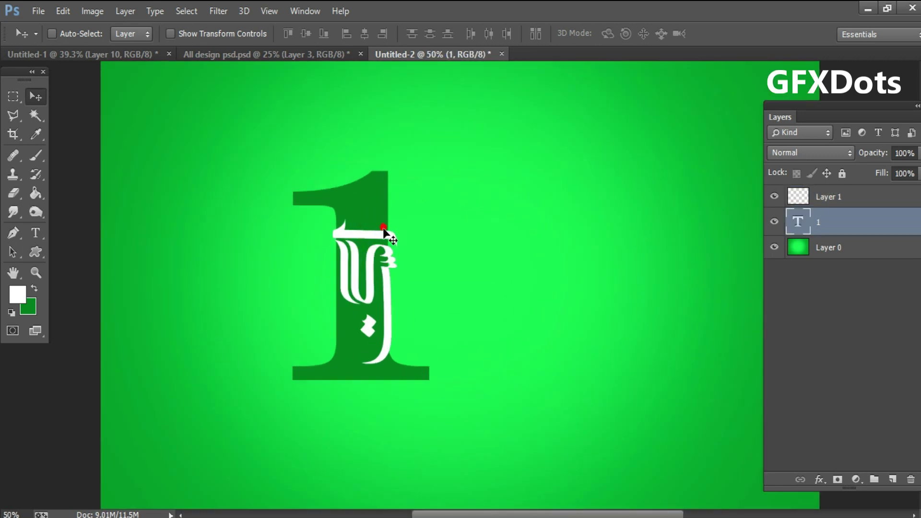
key(ctrl+t)
drag(449, 287, 467, 286)
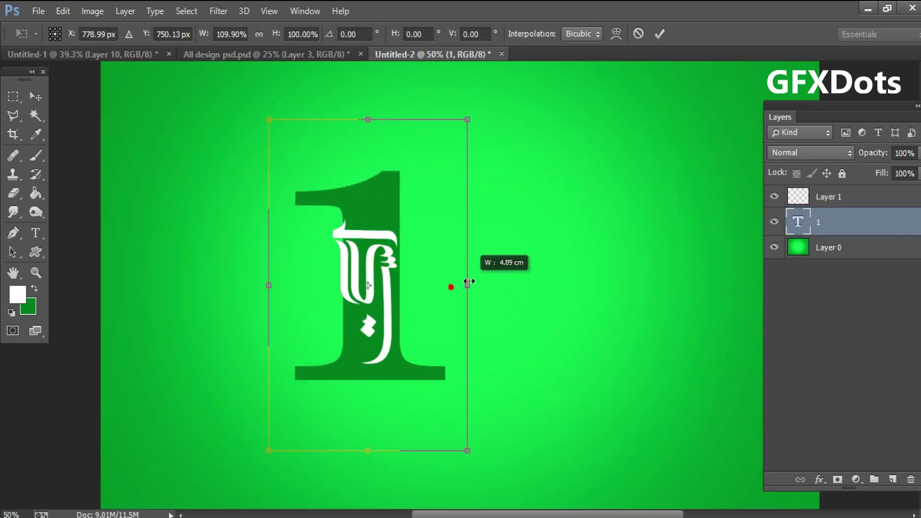
drag(369, 120, 369, 97)
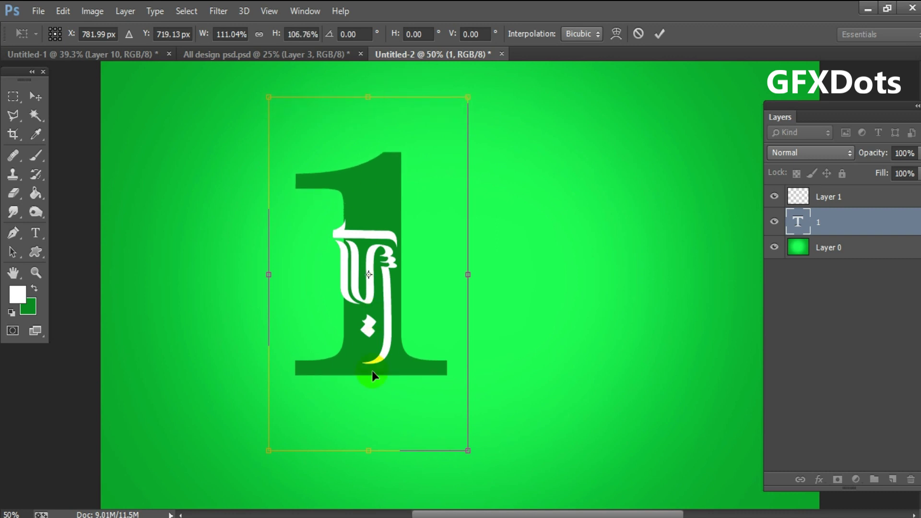
drag(373, 451, 373, 464)
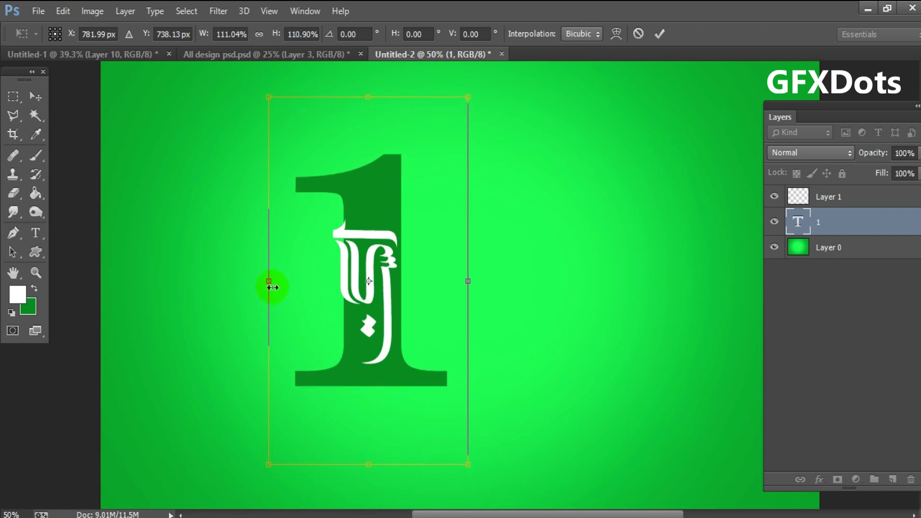
drag(269, 287, 260, 282)
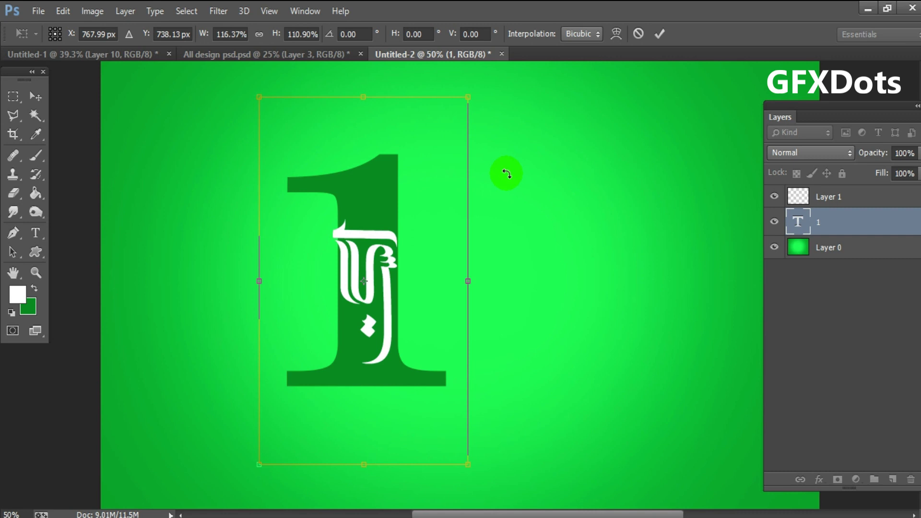
drag(365, 91, 365, 77)
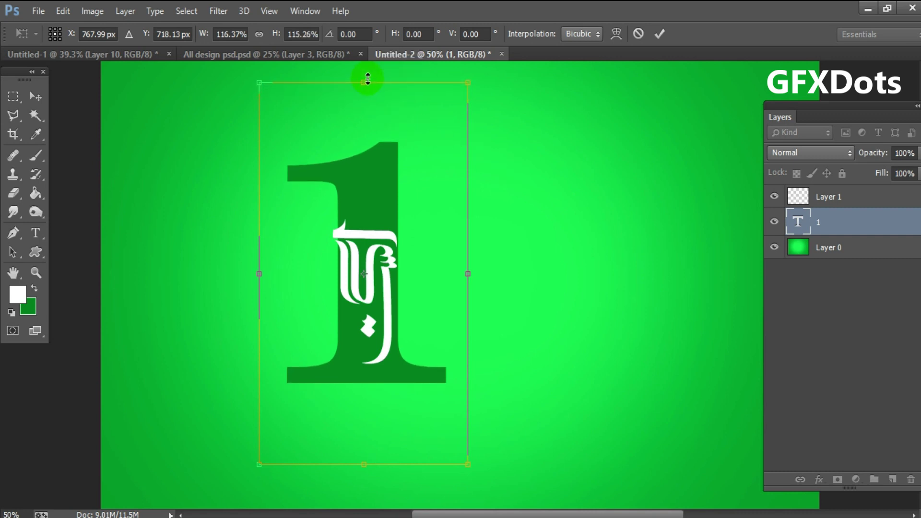
drag(469, 271, 456, 270)
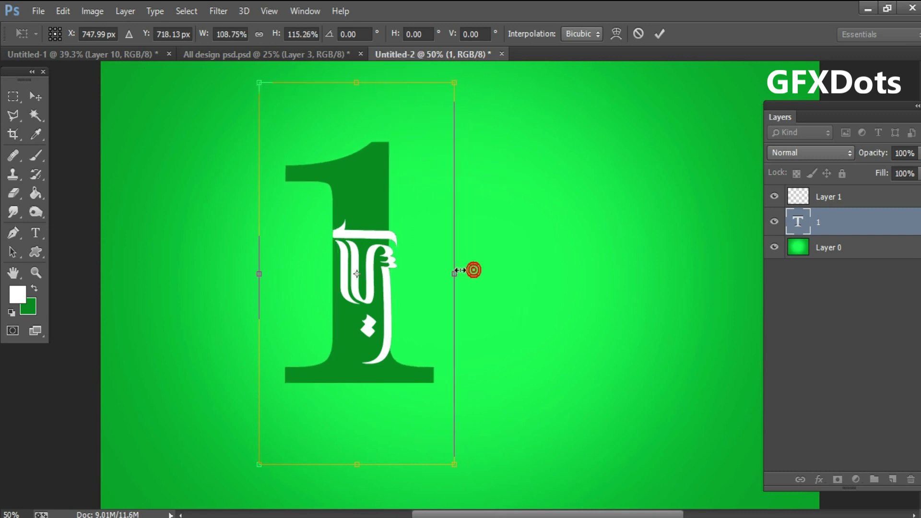
key(Return)
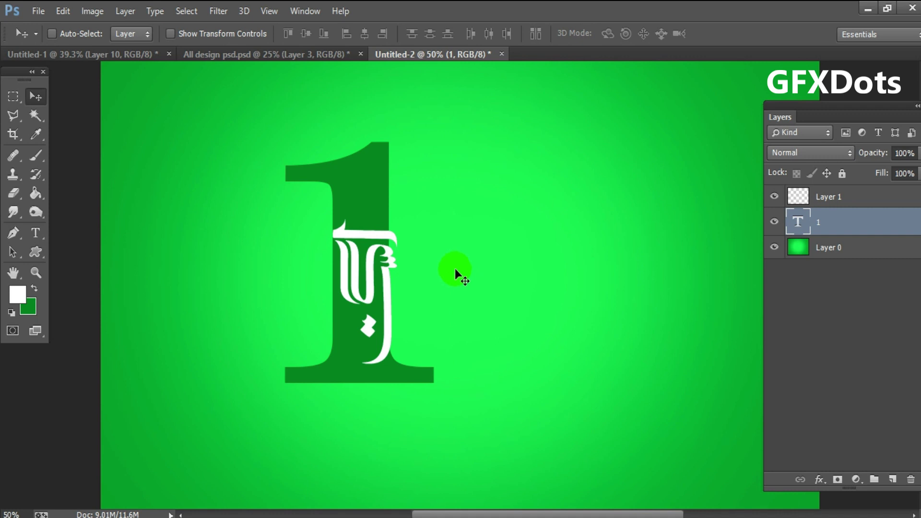
Shrink the calligraphy to about 89% and stretch it taller upward
ctrl+click(389, 327)
drag(387, 327, 382, 321)
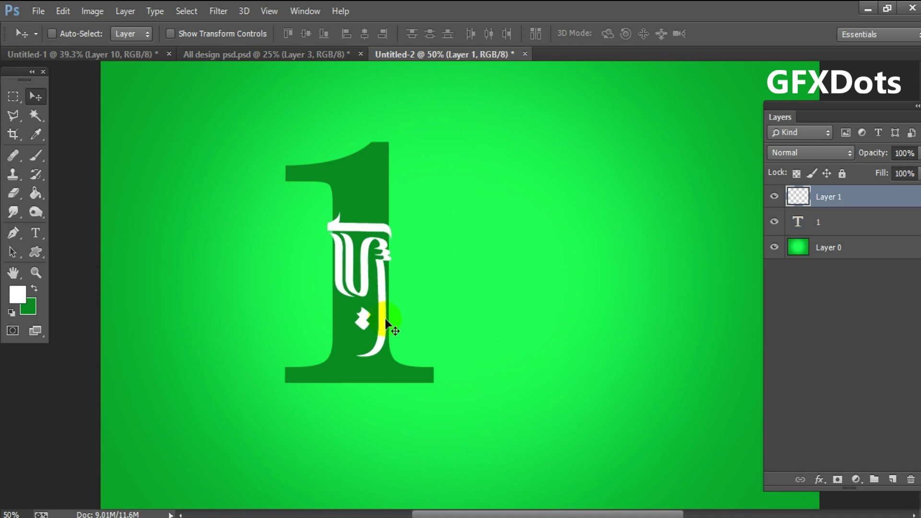
key(ctrl+t)
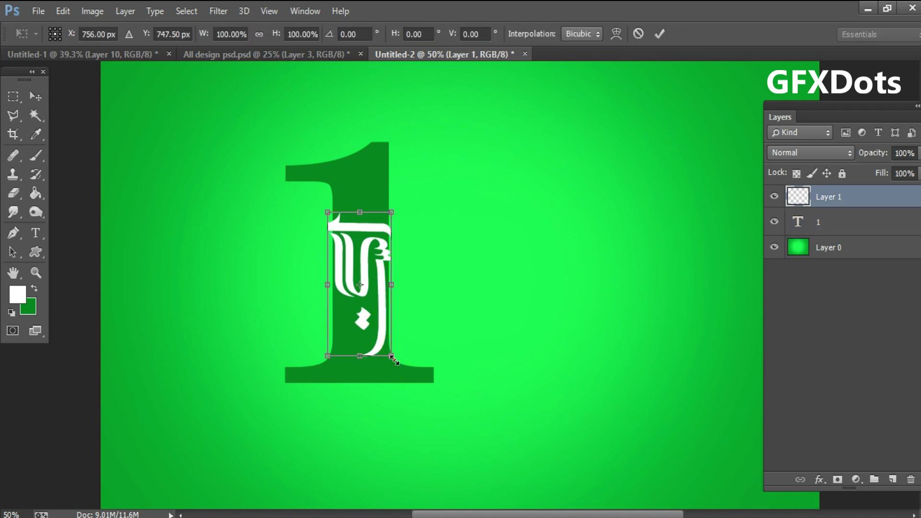
drag(393, 357, 388, 347)
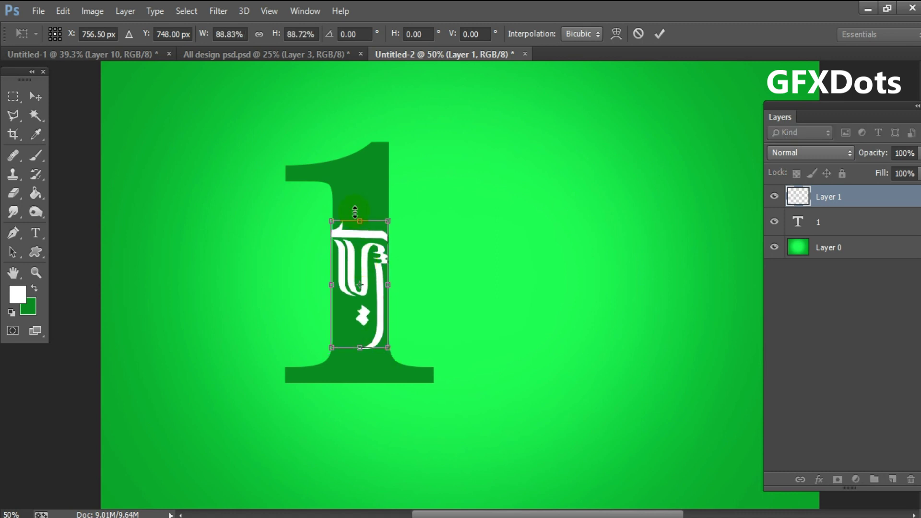
mouse_move(356, 214)
mouse_down()
mouse_move(357, 177)
mouse_move(386, 194)
mouse_up()
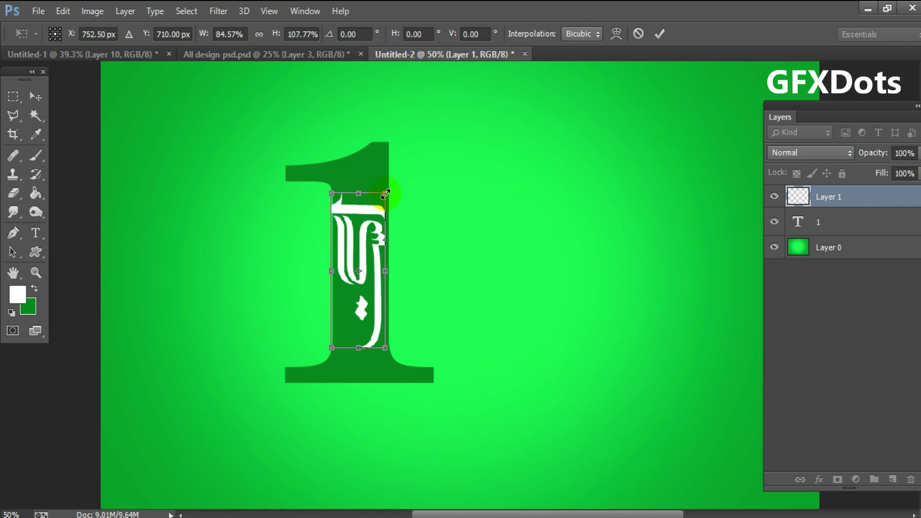
key(Return)
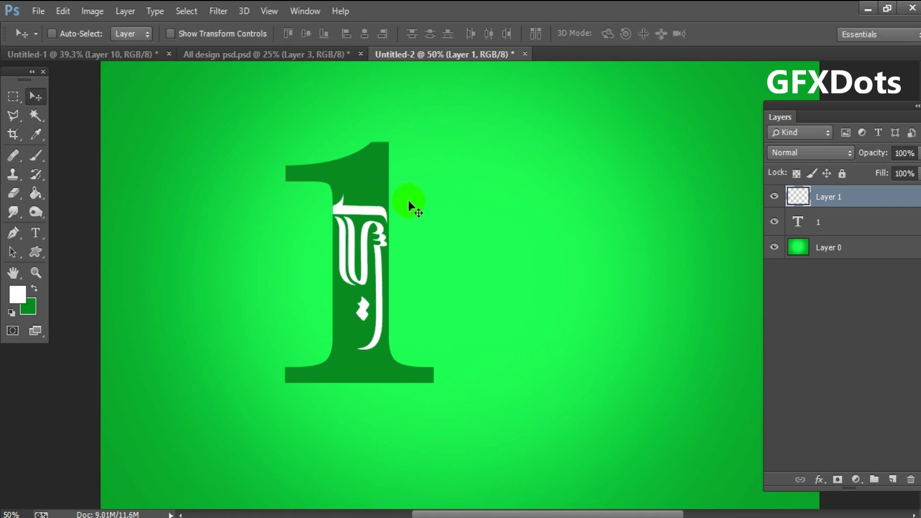
Stretch the calligraphy down toward the 1's base and nudge it up slightly
key(ctrl+t)
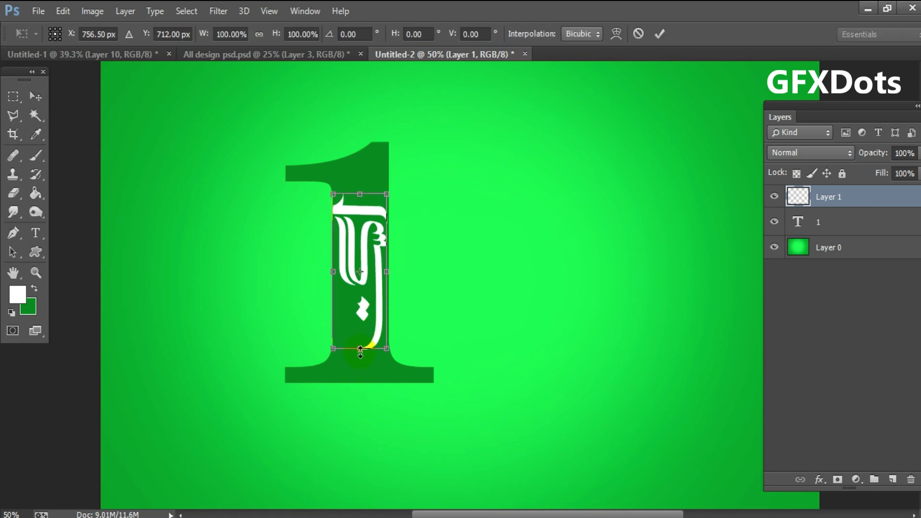
drag(360, 349, 360, 370)
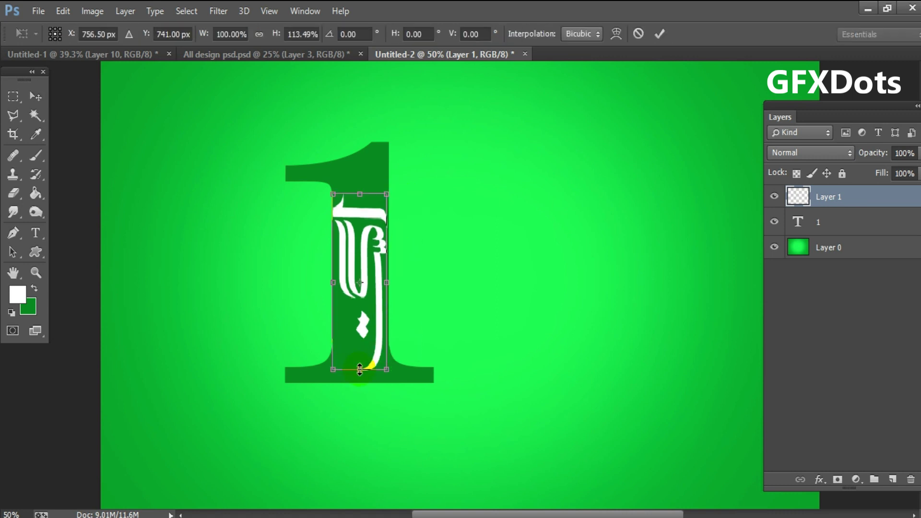
key(Up)
key(Up)
key(Up)
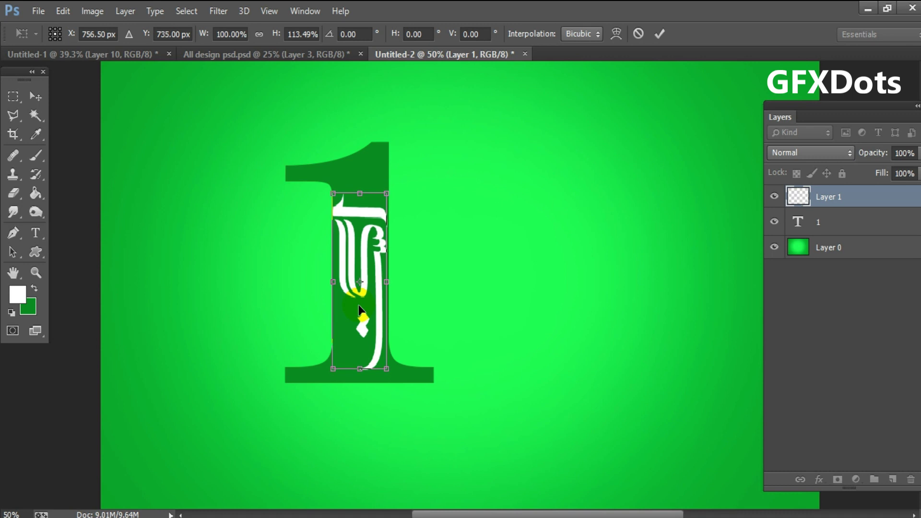
key(shift+Up)
key(Up)
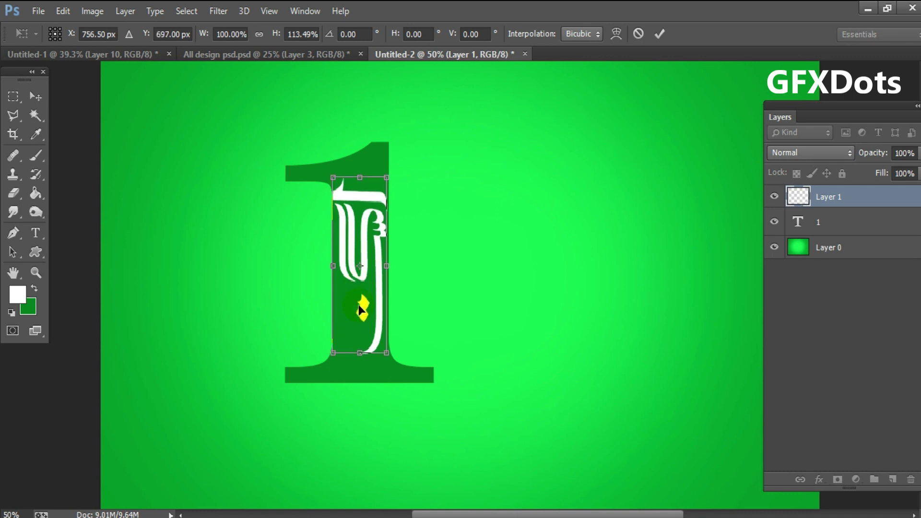
key(Up)
key(Return)
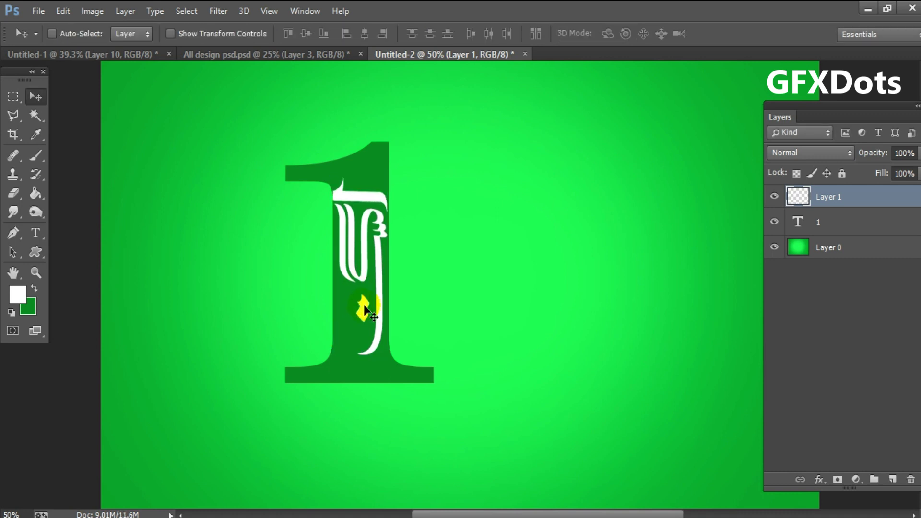
key(ctrl+minus)
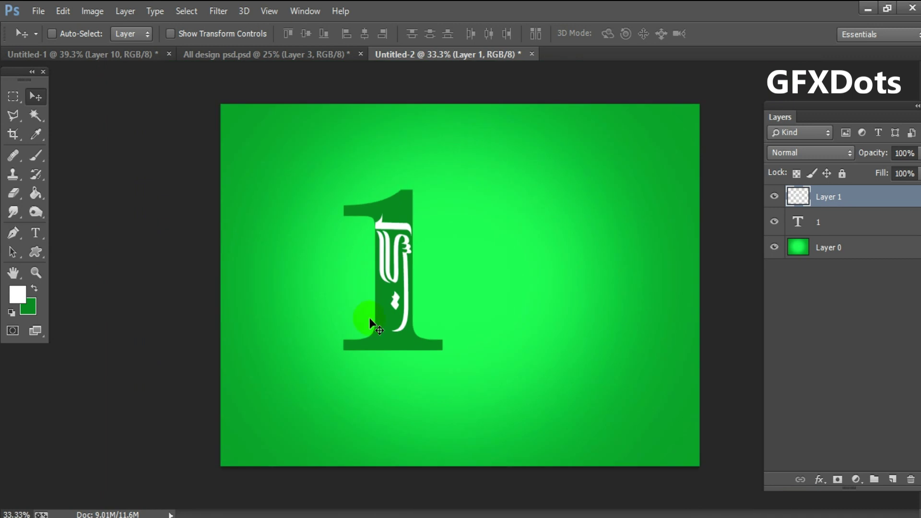
Type a numeral 4 right of the 1 and colour it dark green
key(t)
click(483, 320)
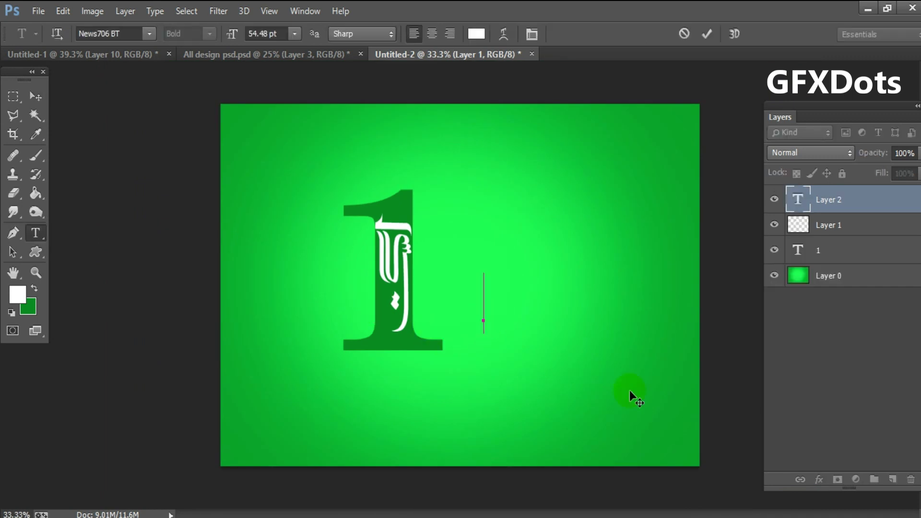
text(4)
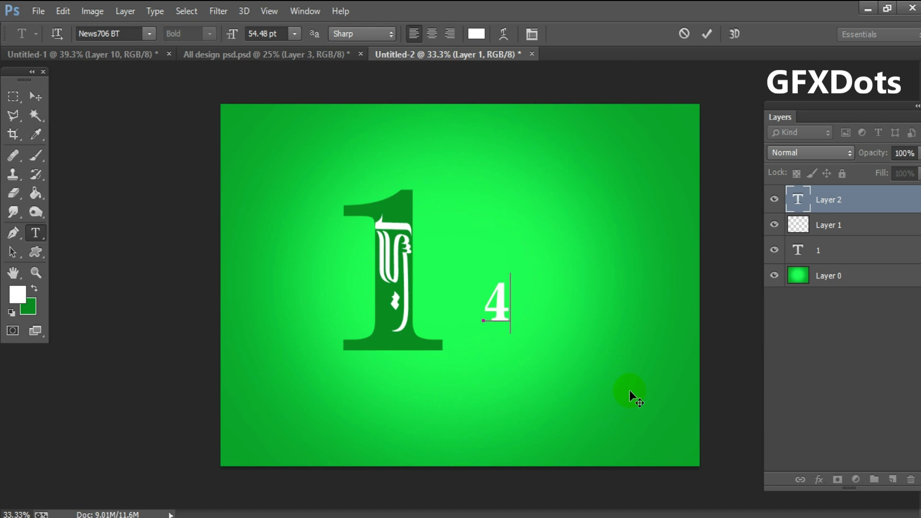
key(ctrl+a)
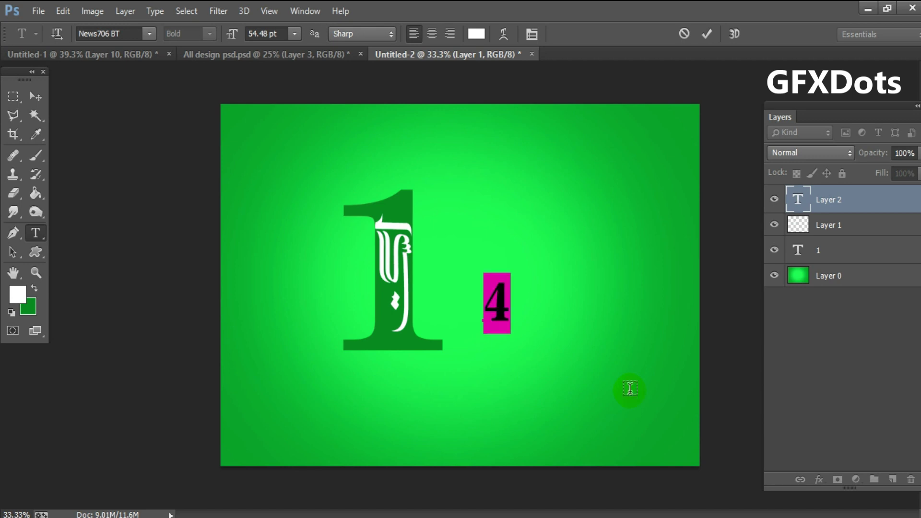
click(476, 33)
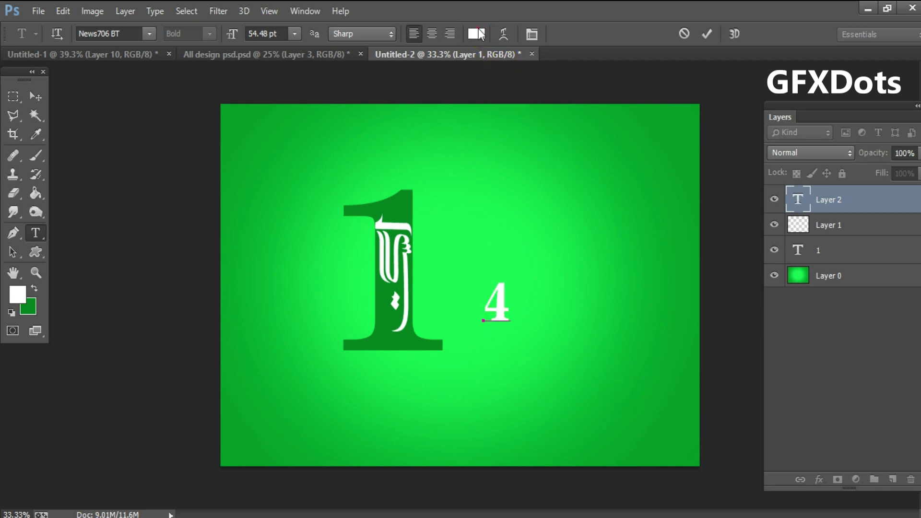
click(31, 314)
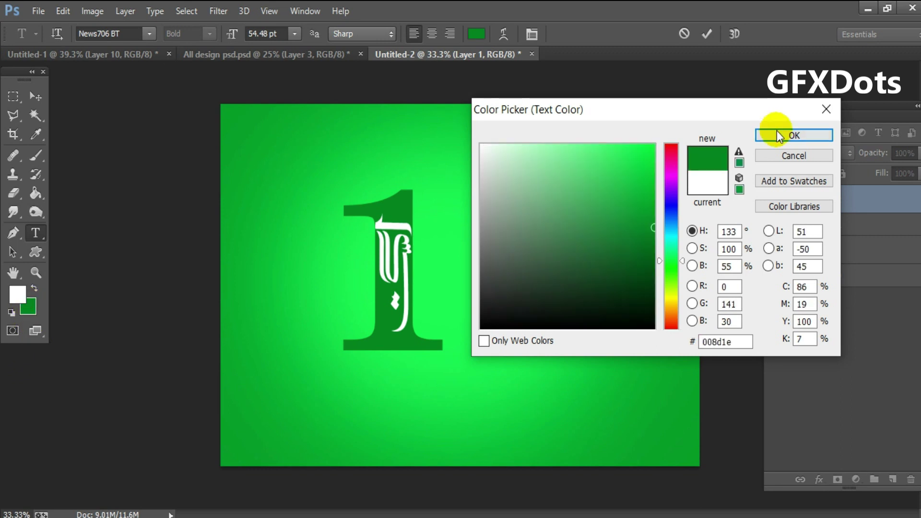
click(777, 135)
click(35, 96)
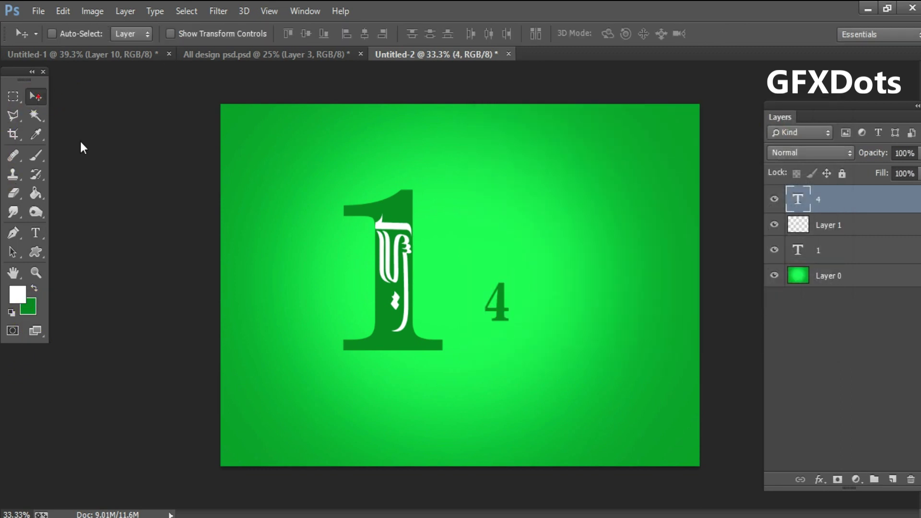
key(ctrl+t)
Scale the 4 to about 452% width and 422% height, nudged left beside the 1
drag(510, 280, 597, 127)
drag(536, 241, 509, 306)
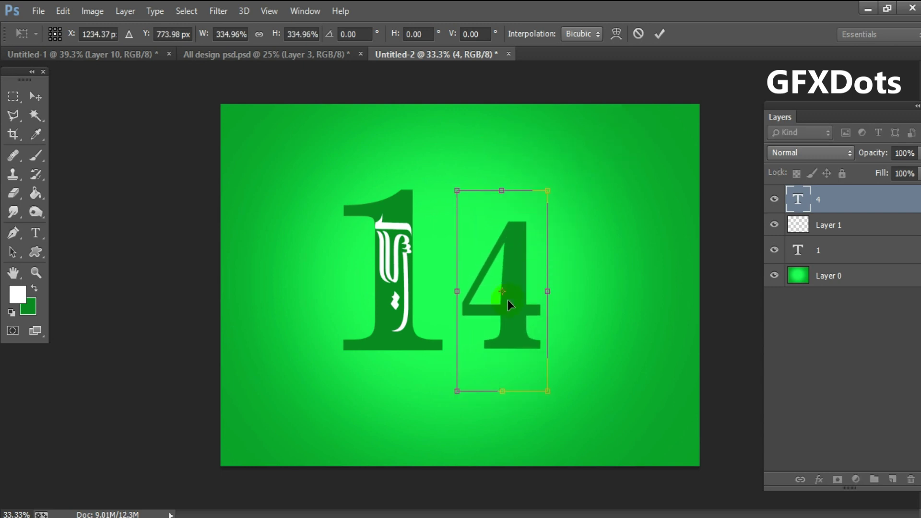
drag(547, 190, 566, 149)
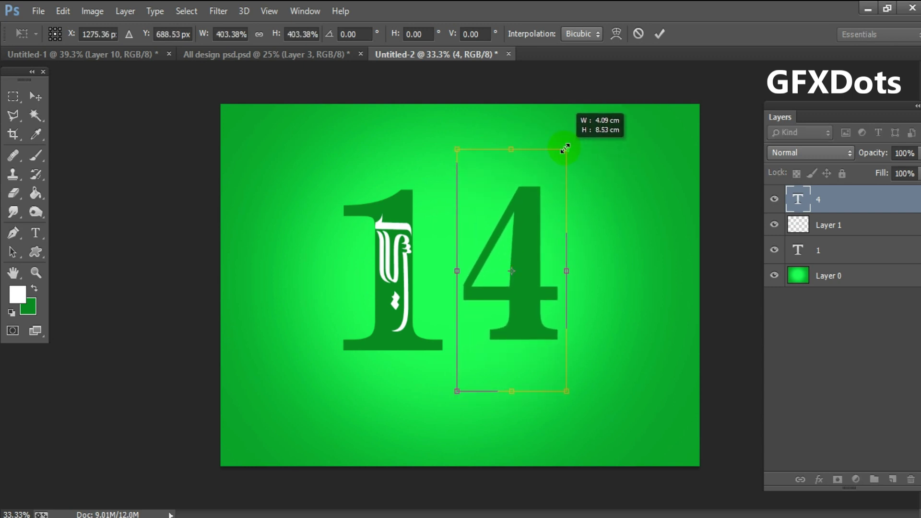
drag(546, 228, 536, 271)
drag(534, 271, 533, 270)
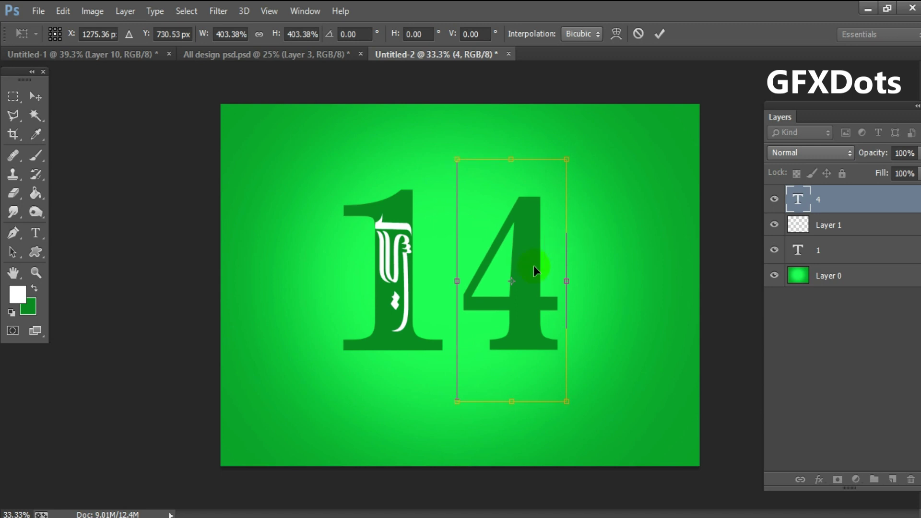
drag(568, 160, 574, 148)
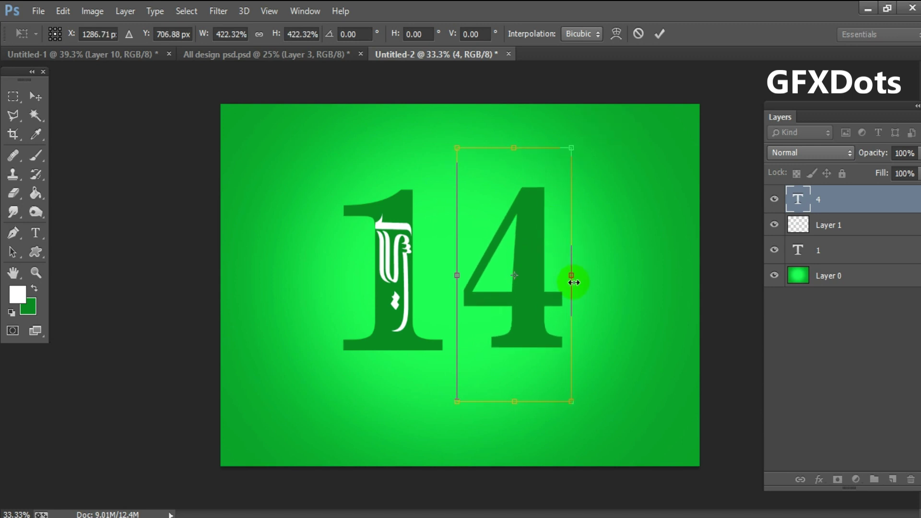
drag(574, 283, 579, 274)
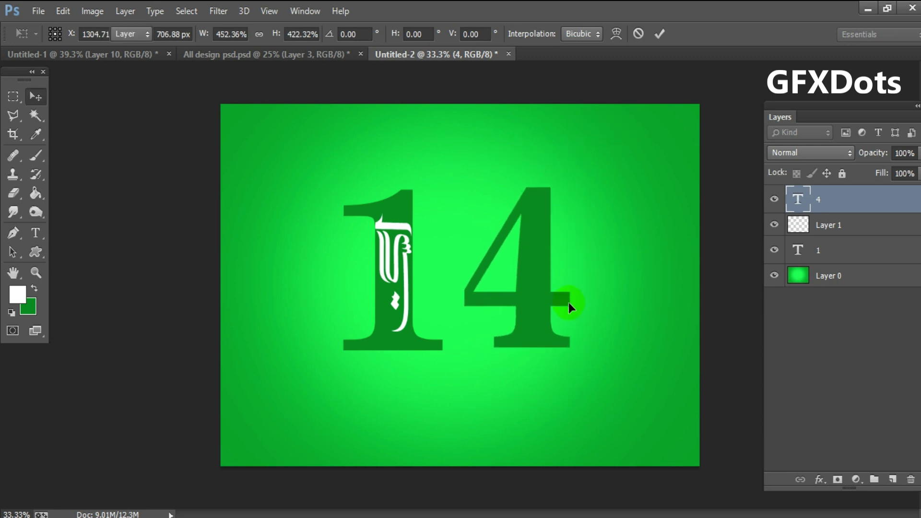
key(Return)
key(Left)
key(Left)
key(Left)
key(Left)
key(Left)
key(Left)
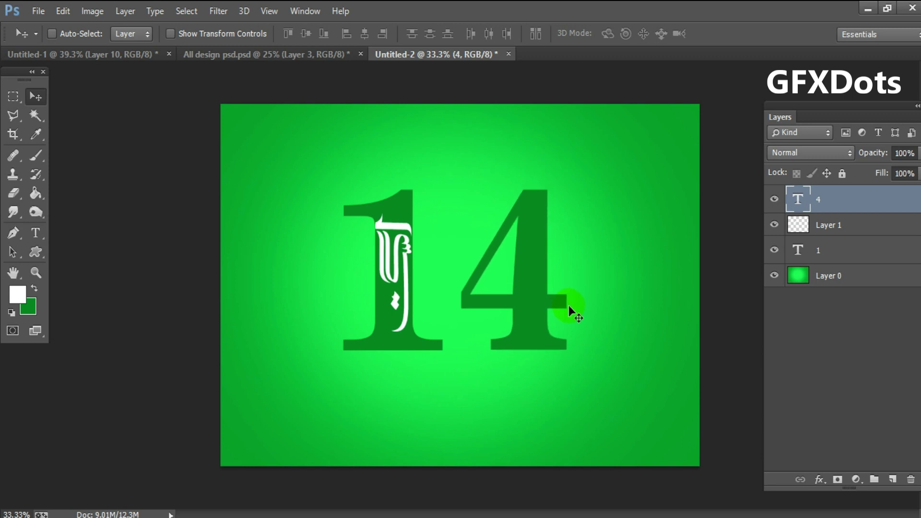
Copy the Minar-e-Pakistan image on Layer 2 from All design psd into the Untitled-2 poster
click(338, 55)
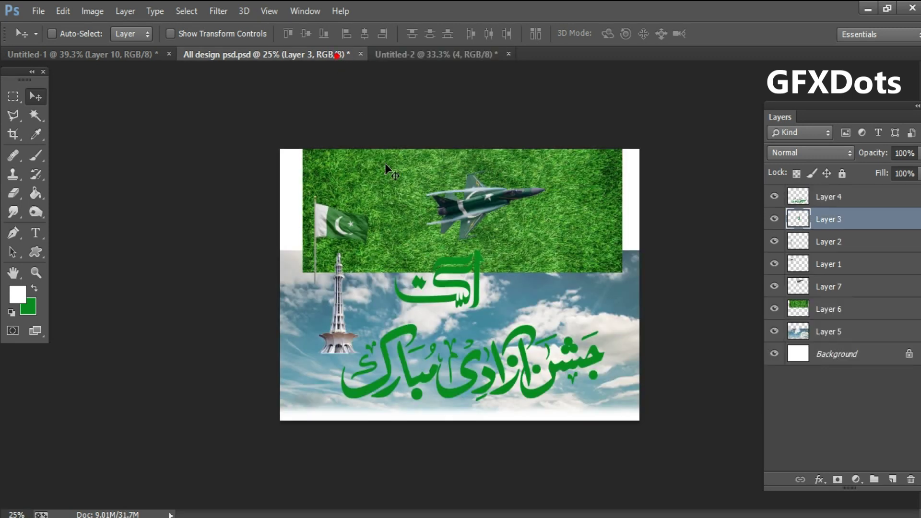
right_click(340, 336)
click(343, 347)
mouse_move(343, 348)
mouse_down()
mouse_move(467, 55)
mouse_move(499, 245)
mouse_move(545, 321)
mouse_move(536, 343)
mouse_up()
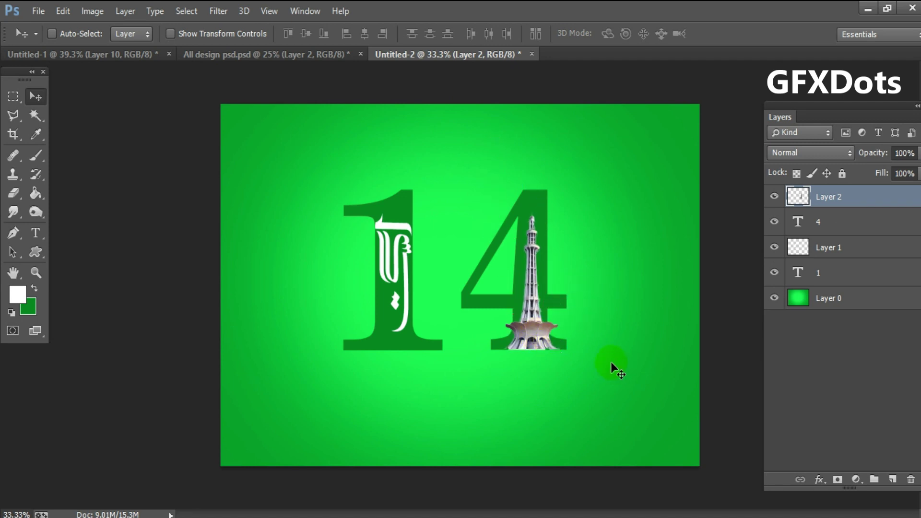
Stretch the minaret taller with Free Transform
key(ctrl+t)
drag(535, 205, 536, 190)
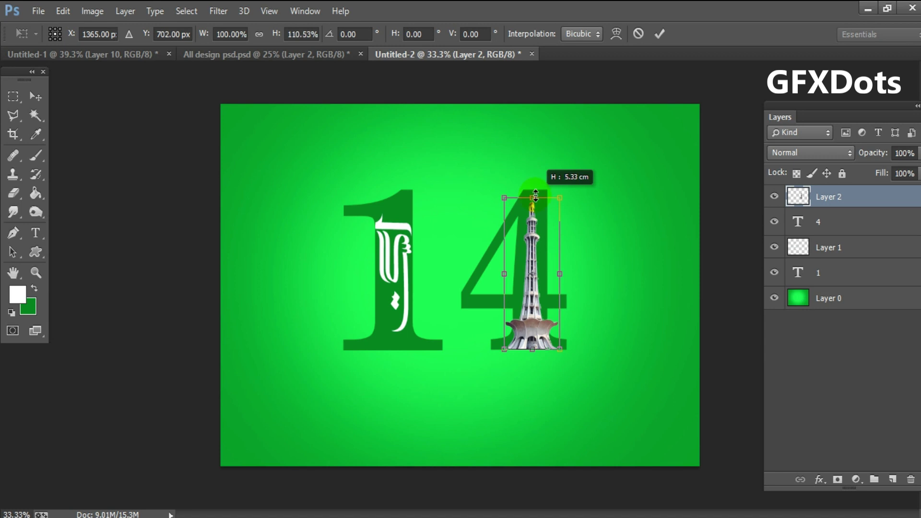
key(Return)
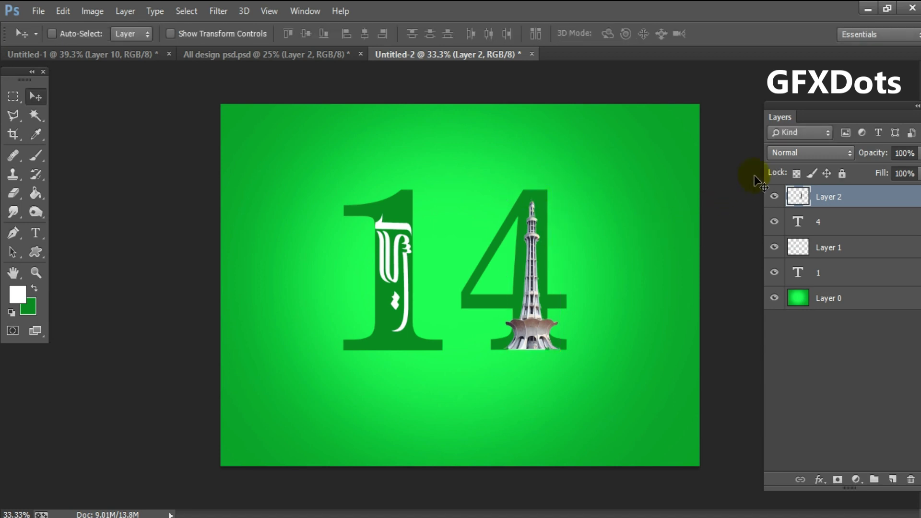
Set the minaret layer's blend mode to Overlay
click(781, 154)
click(799, 54)
key(shift+plus)
key(shift+plus)
key(shift+plus)
key(shift+plus)
key(shift+plus)
key(shift+plus)
key(shift+plus)
key(shift+plus)
key(shift+plus)
key(shift+plus)
key(shift+plus)
key(shift+minus)
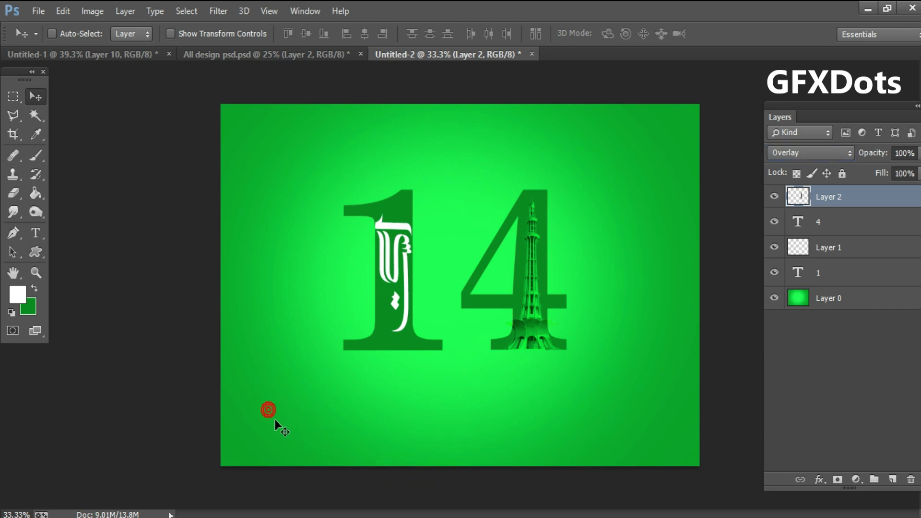
key(t)
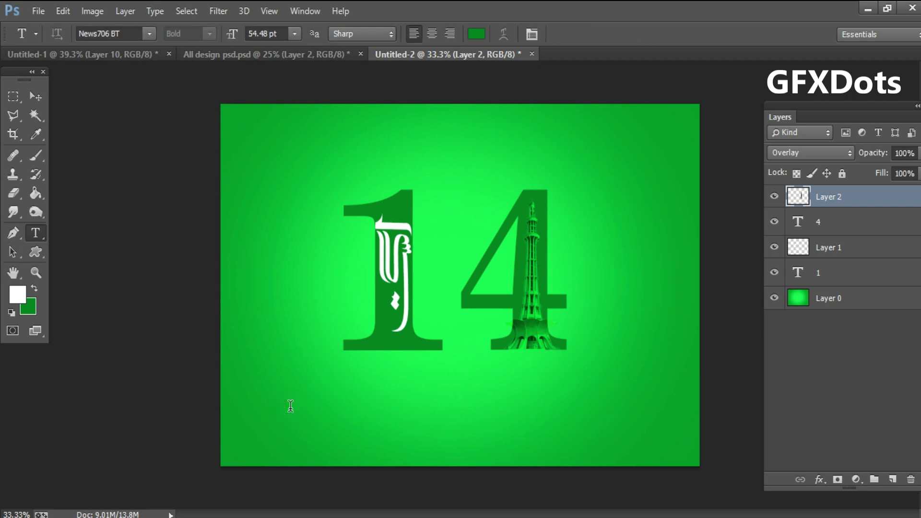
Type a numeral 9 at the lower left and set it in the Cookie font
click(290, 406)
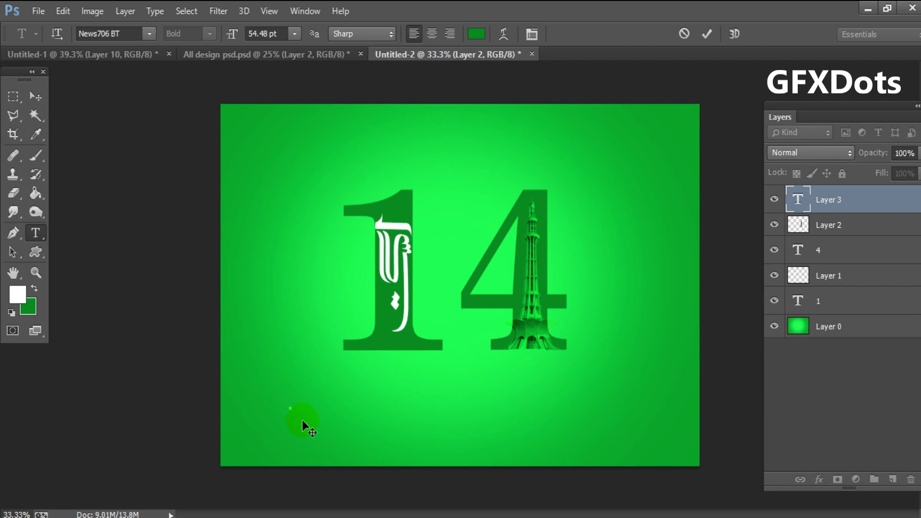
text(9)
key(ctrl+a)
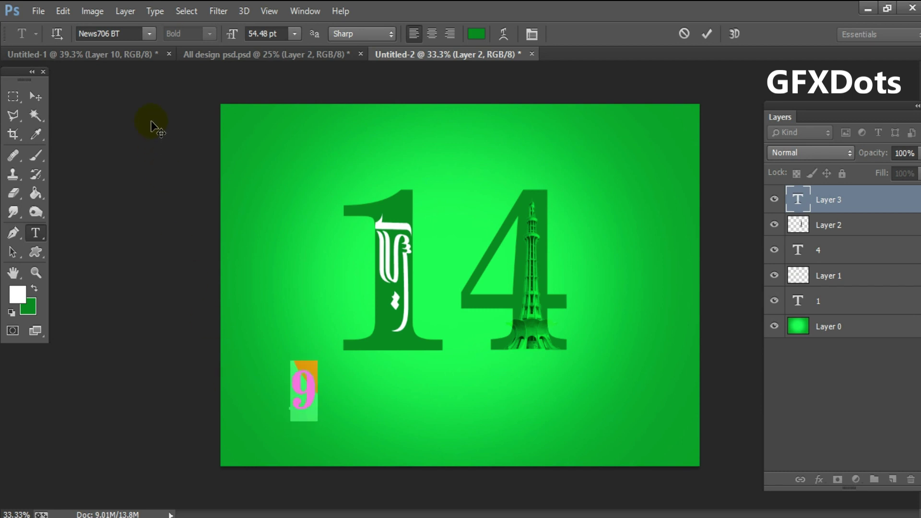
click(149, 33)
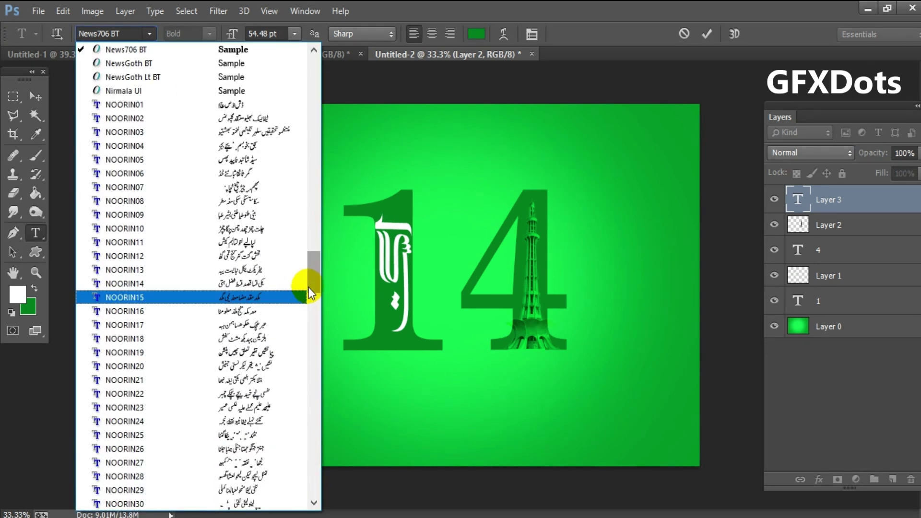
mouse_move(317, 281)
mouse_down()
mouse_move(320, 93)
mouse_move(322, 117)
mouse_up()
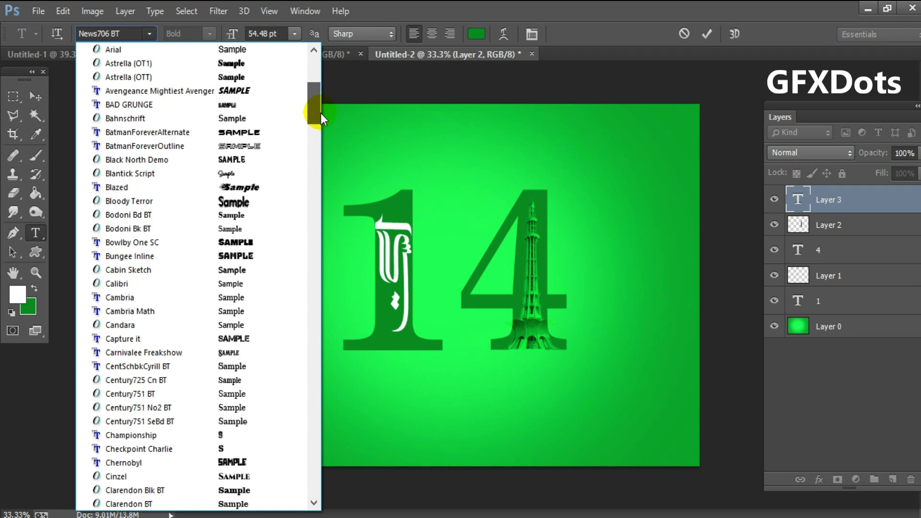
drag(320, 117, 321, 126)
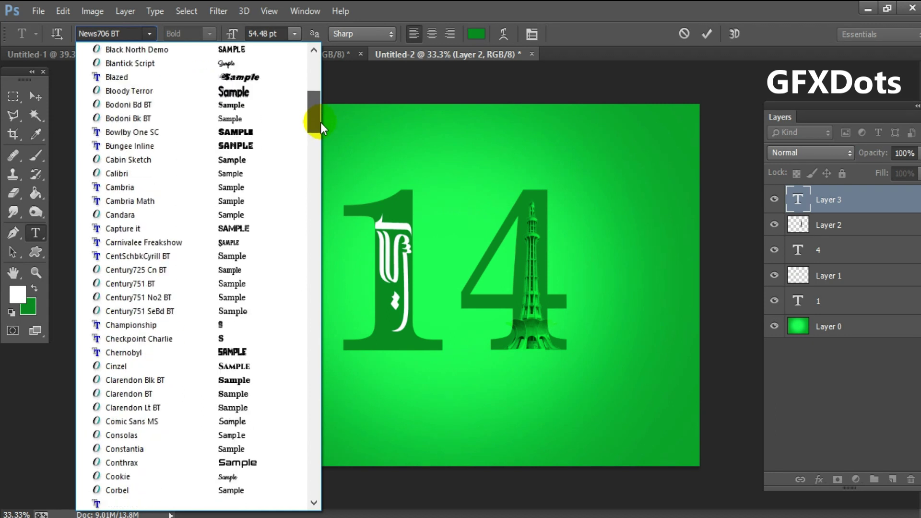
click(165, 464)
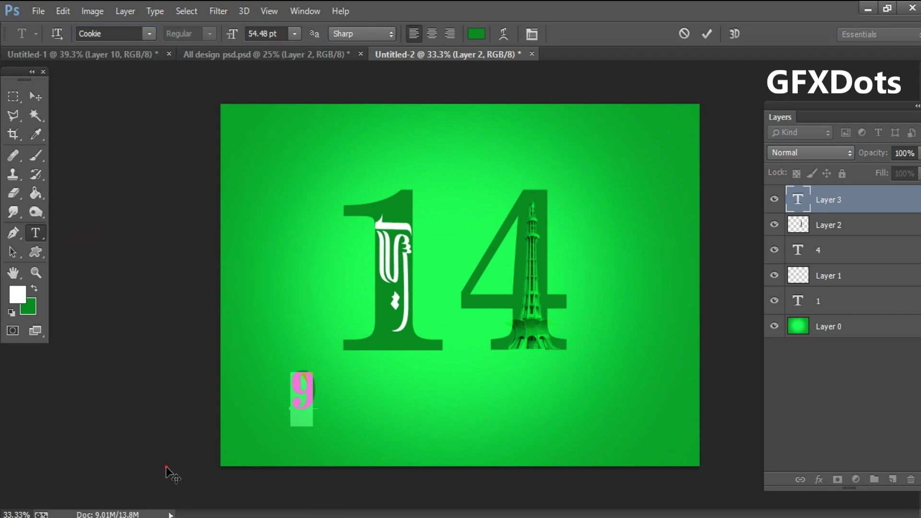
click(36, 96)
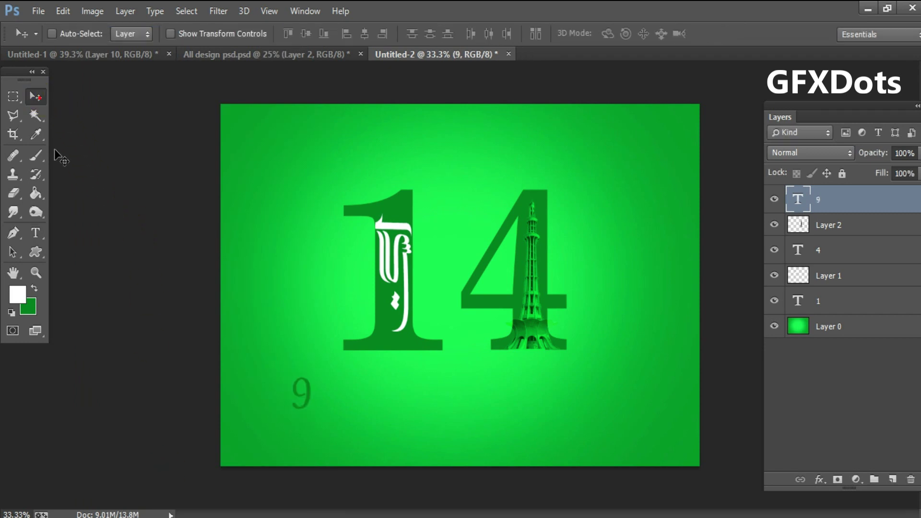
Change the 9's text colour to white
key(t)
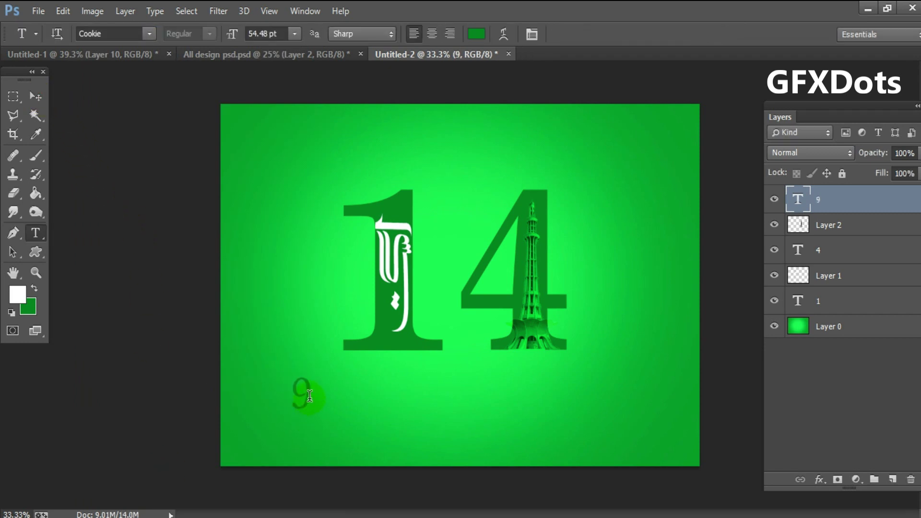
drag(309, 391, 284, 392)
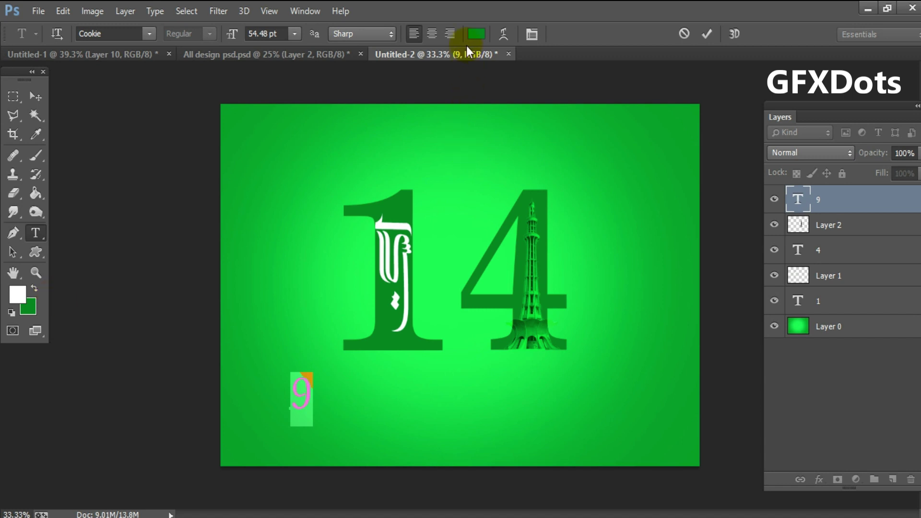
click(475, 33)
drag(501, 160, 462, 123)
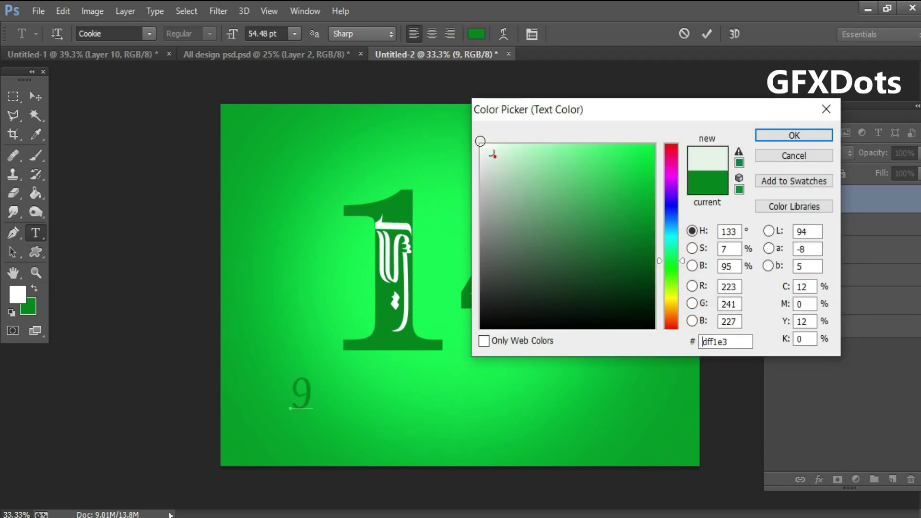
click(775, 136)
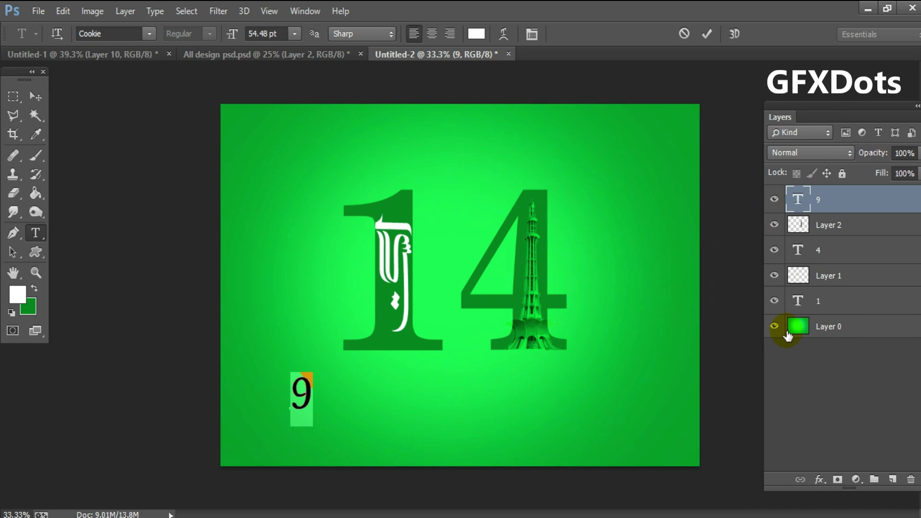
click(35, 96)
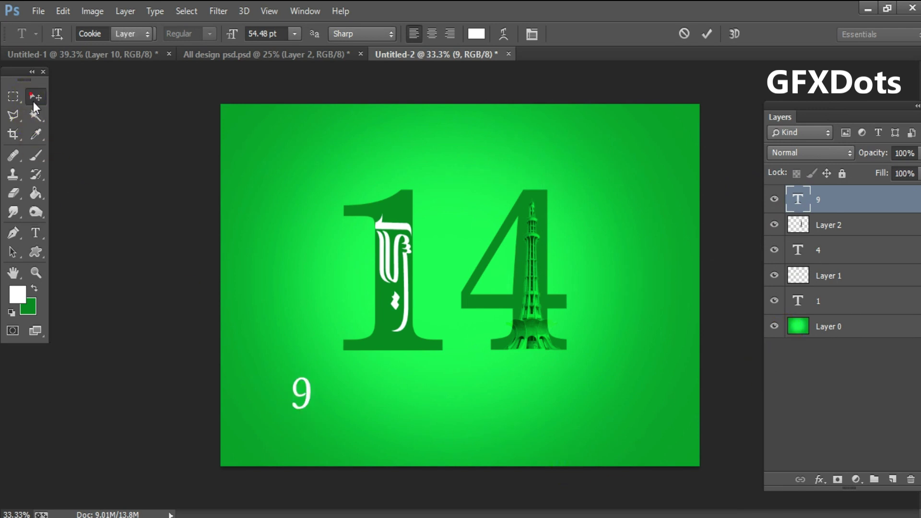
Move the 9 beside the 4, enlarge it to about 292%, and tilt it slightly
drag(292, 399, 456, 293)
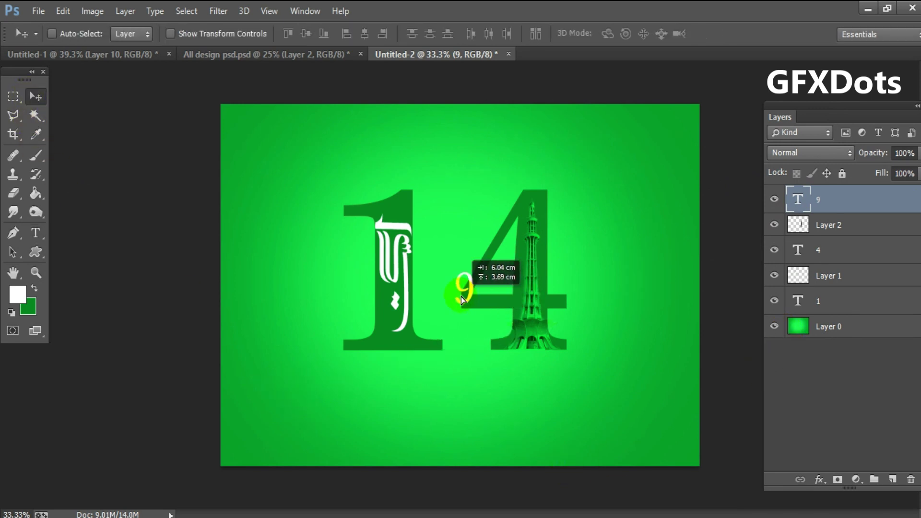
key(ctrl+t)
drag(476, 321, 503, 379)
drag(473, 308, 488, 315)
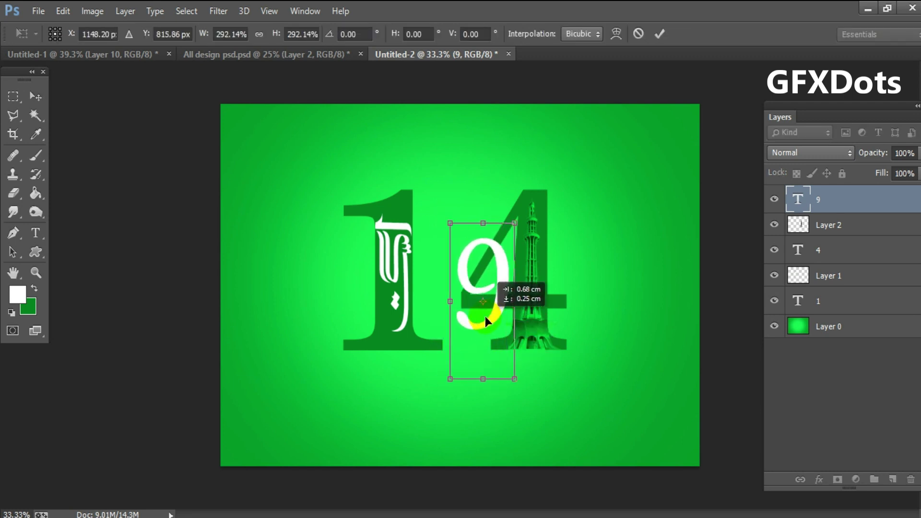
drag(547, 324, 547, 320)
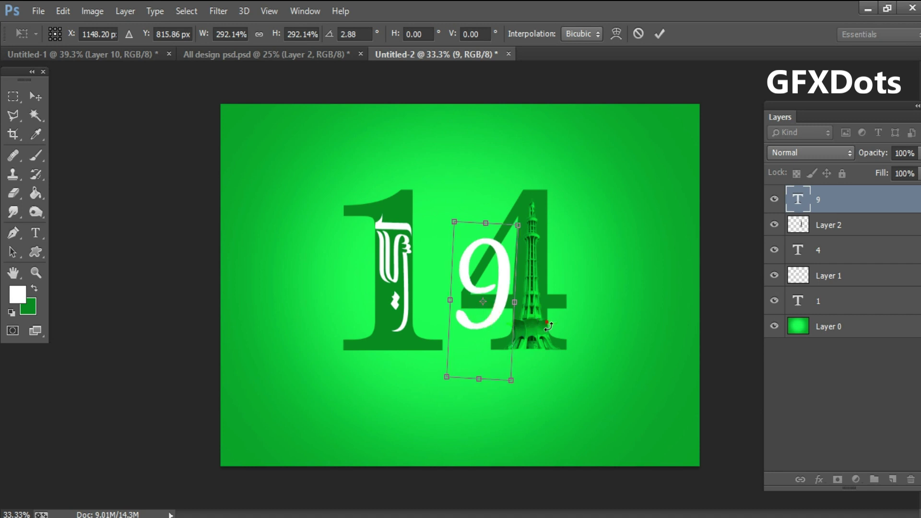
drag(453, 215, 451, 210)
double_click(453, 211)
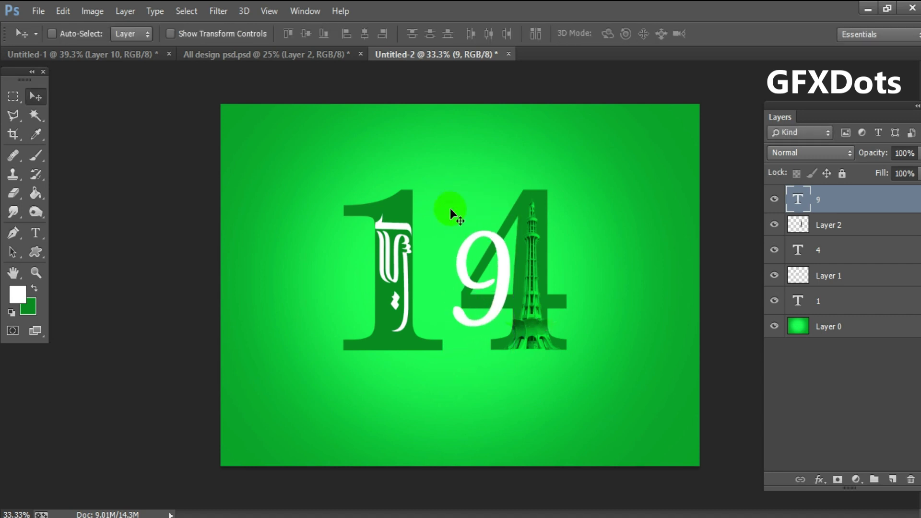
Zoom in on the numerals and select the 4 text layer
ctrl+click(550, 259)
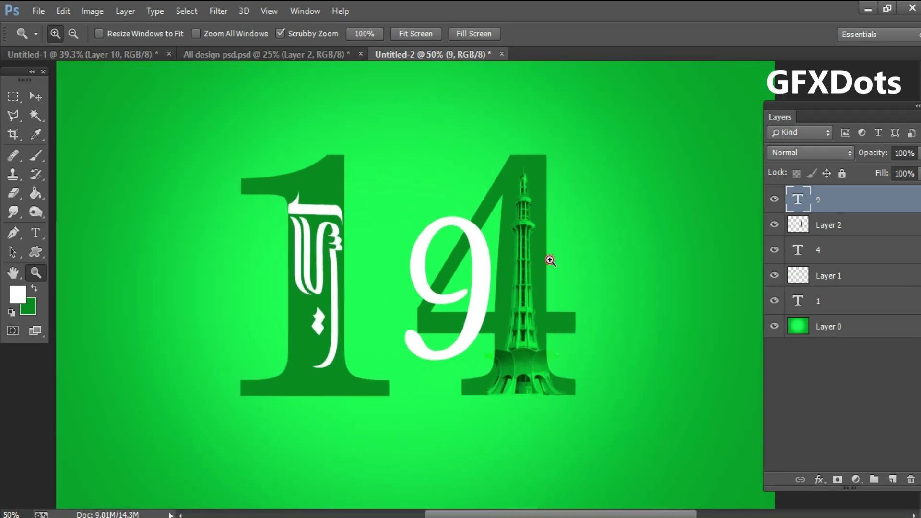
right_click(534, 189)
click(542, 199)
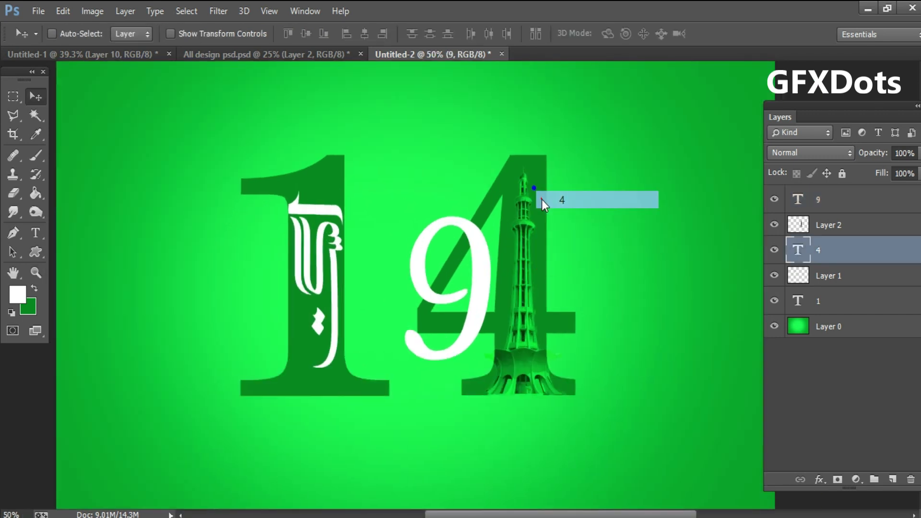
After undoing a trial merge, shift the 4 and tower left and the 9 left-down
click(774, 224)
ctrl+click(831, 227)
right_click(834, 225)
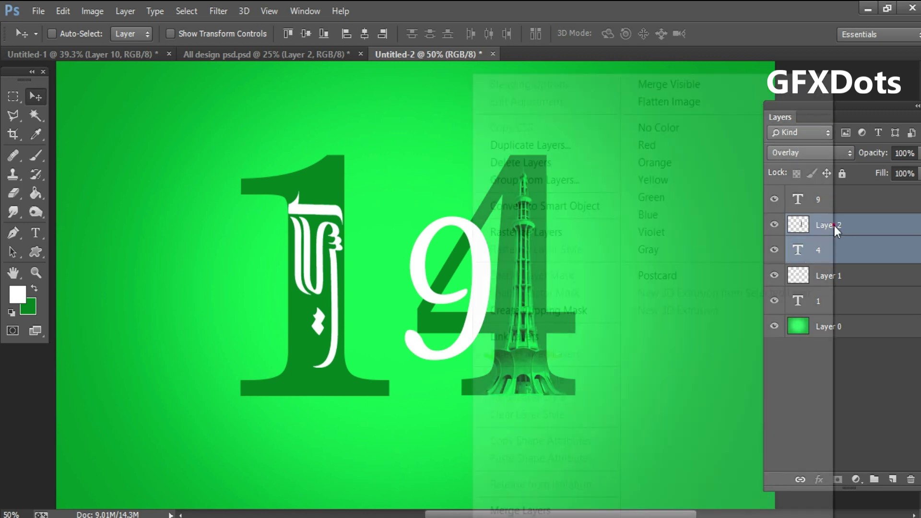
click(596, 499)
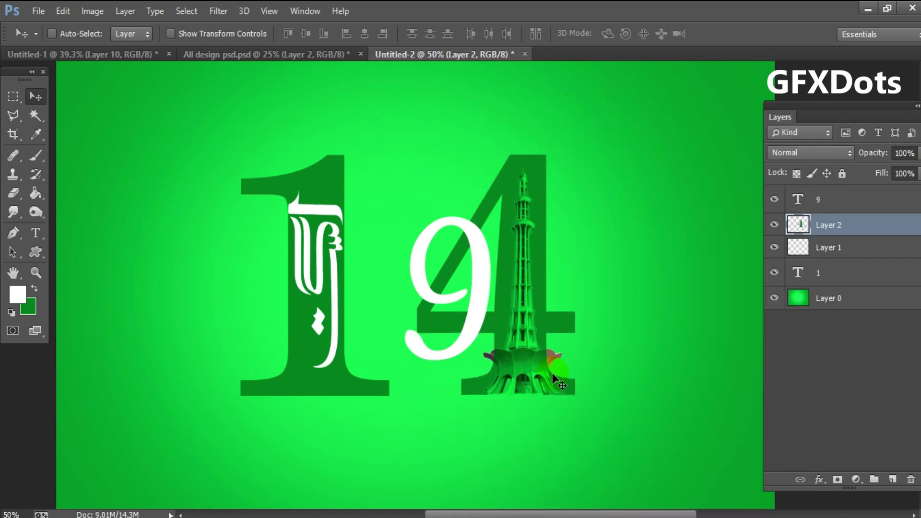
key(ctrl+z)
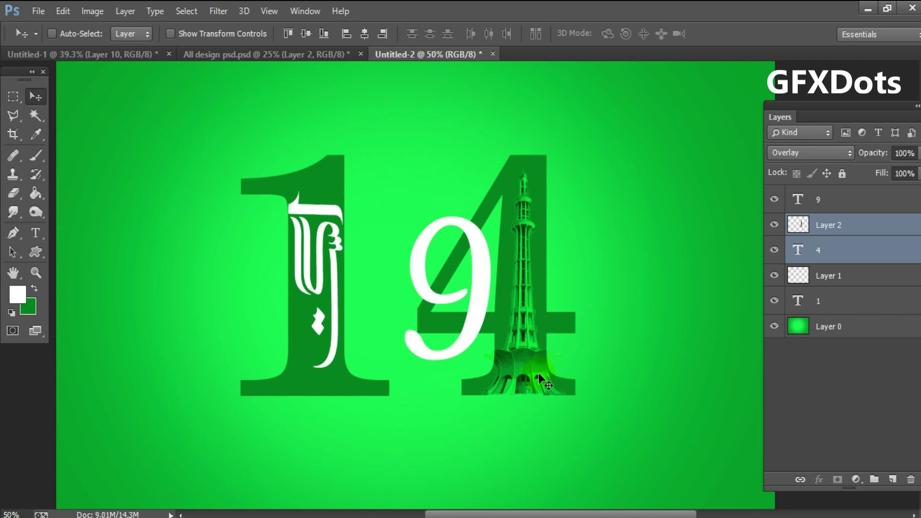
drag(537, 372, 525, 372)
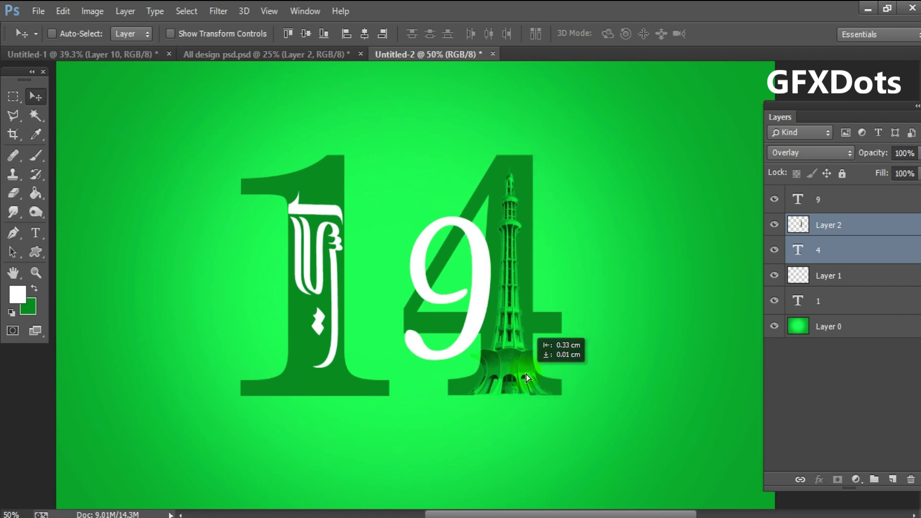
drag(483, 311, 468, 317)
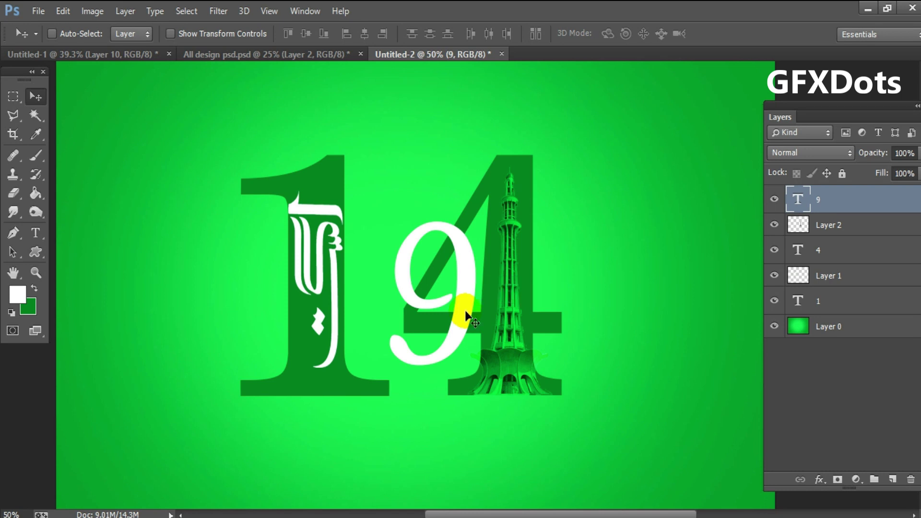
Scale the white 9 to about 102% width and 107% height
click(466, 313)
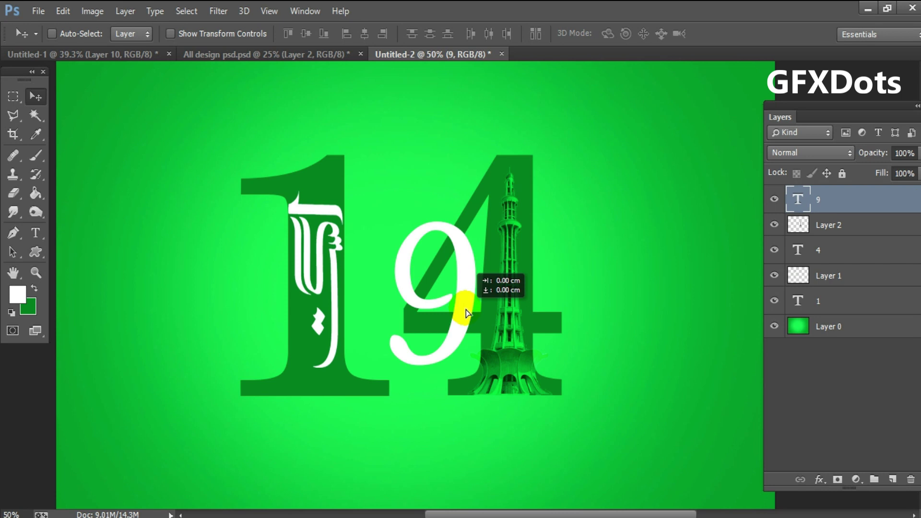
key(ctrl+t)
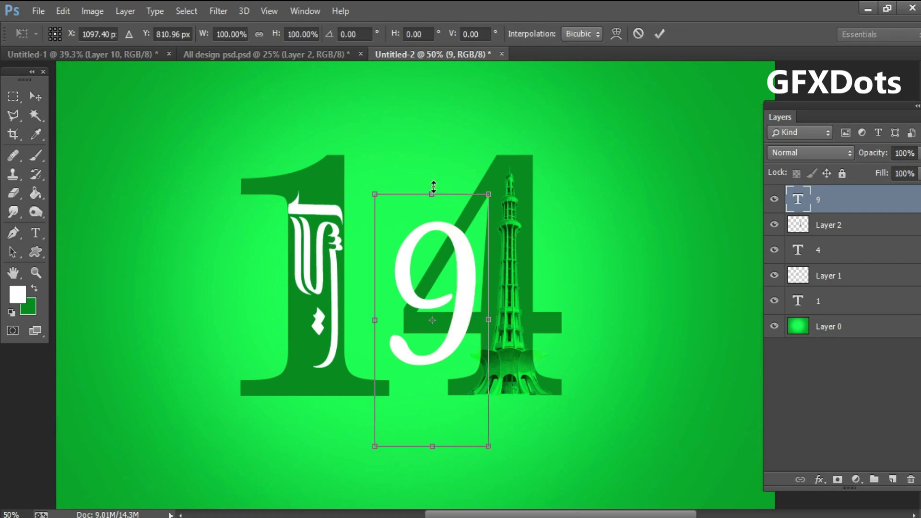
drag(432, 195, 432, 183)
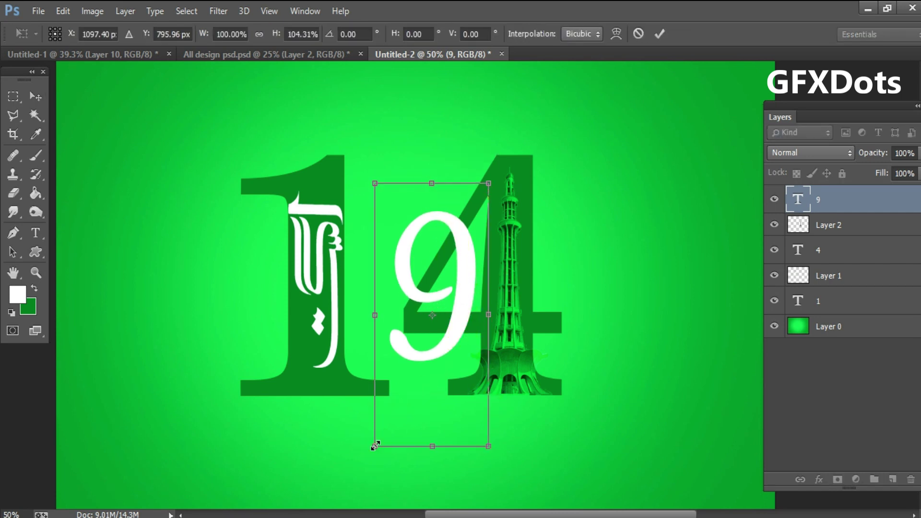
drag(375, 446, 373, 452)
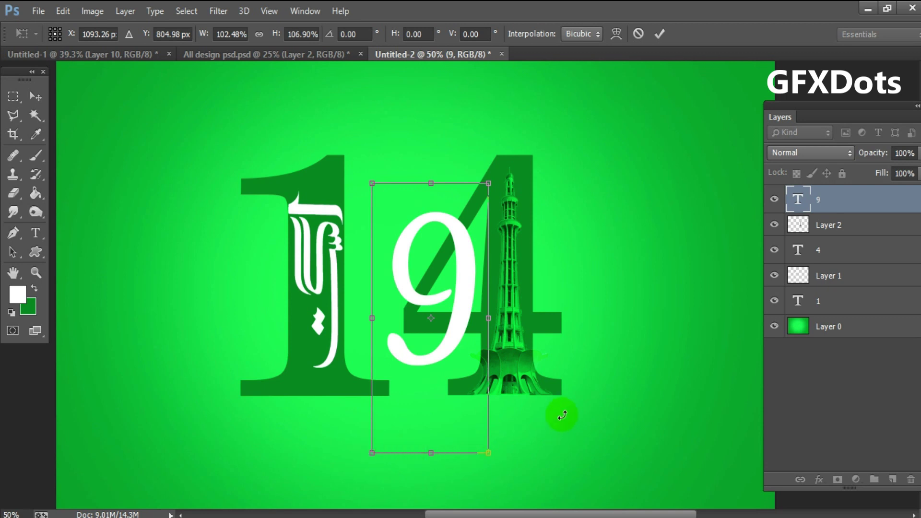
key(Return)
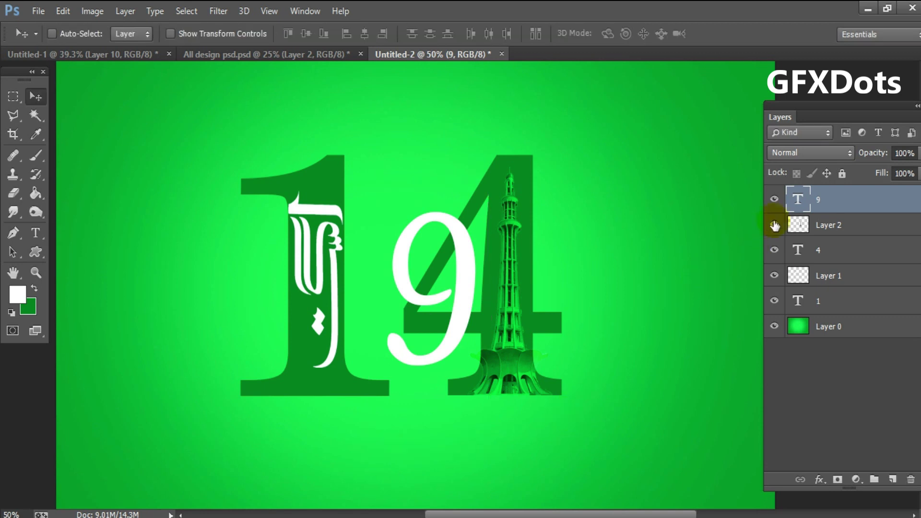
Fill the 9's outline with white on a new Layer 3
ctrl+click(798, 199)
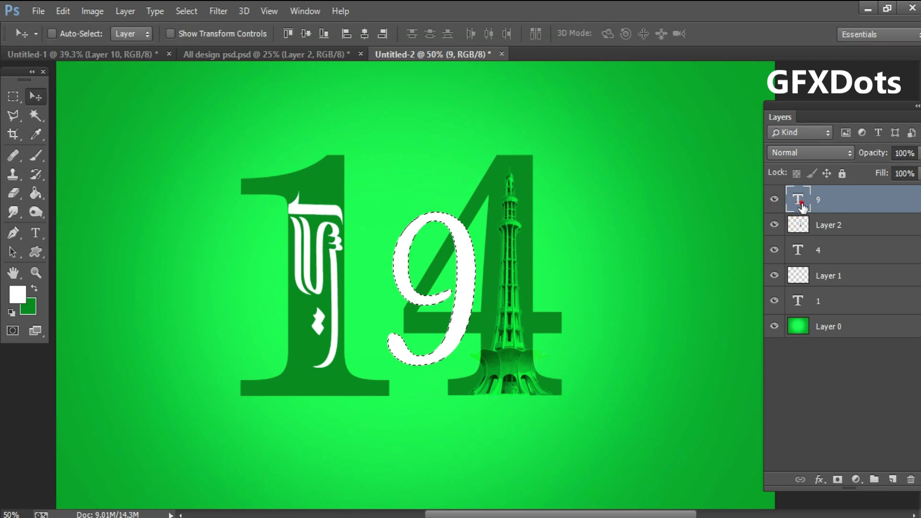
click(893, 479)
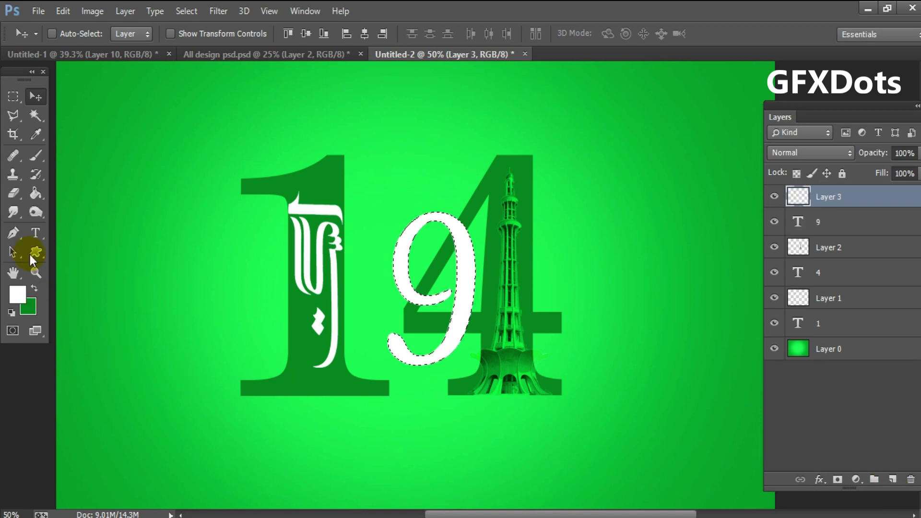
click(35, 194)
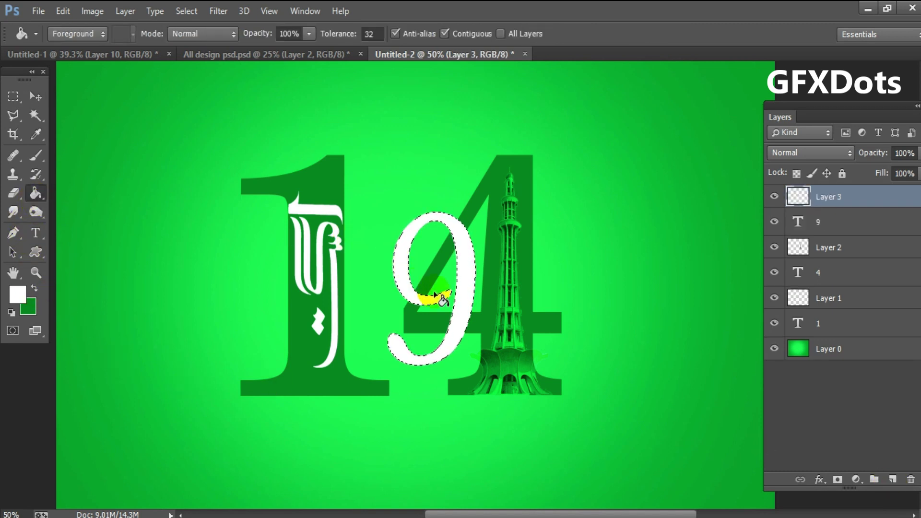
click(454, 287)
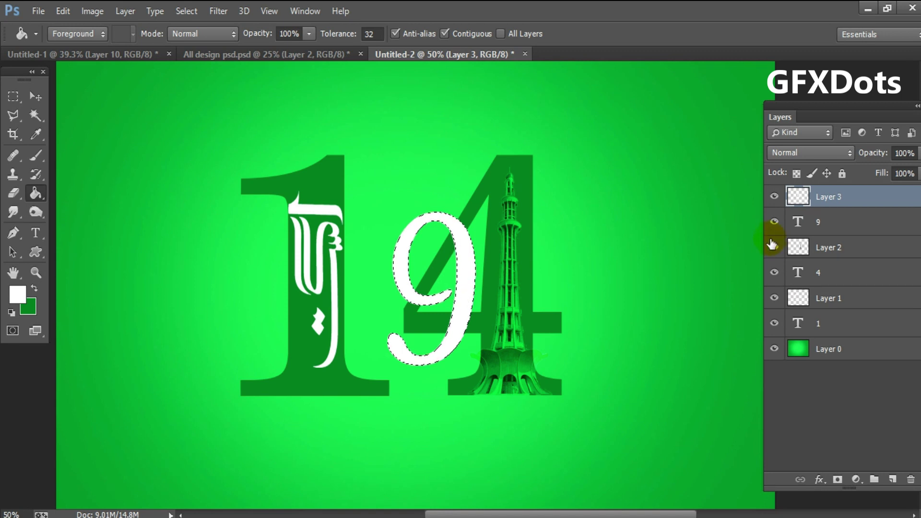
key(ctrl+d)
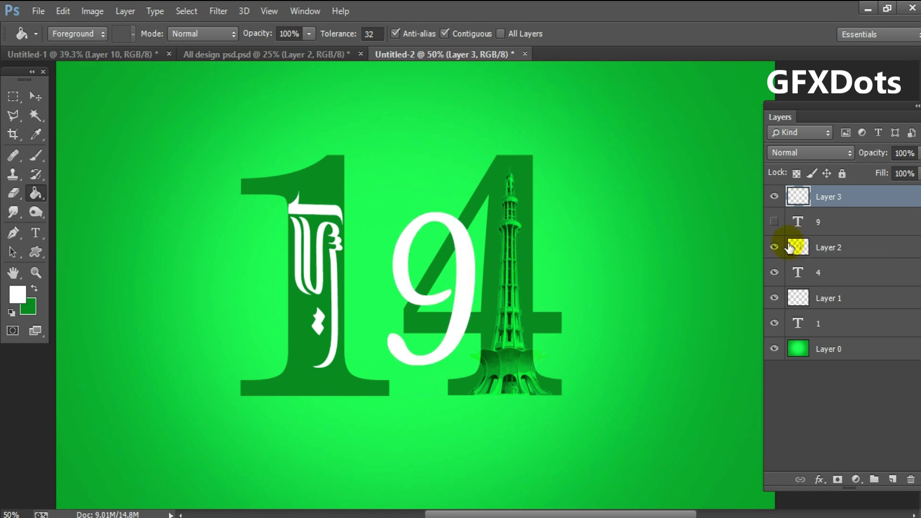
Erase the white 9 copy where the 4's diagonal crosses it
click(844, 271)
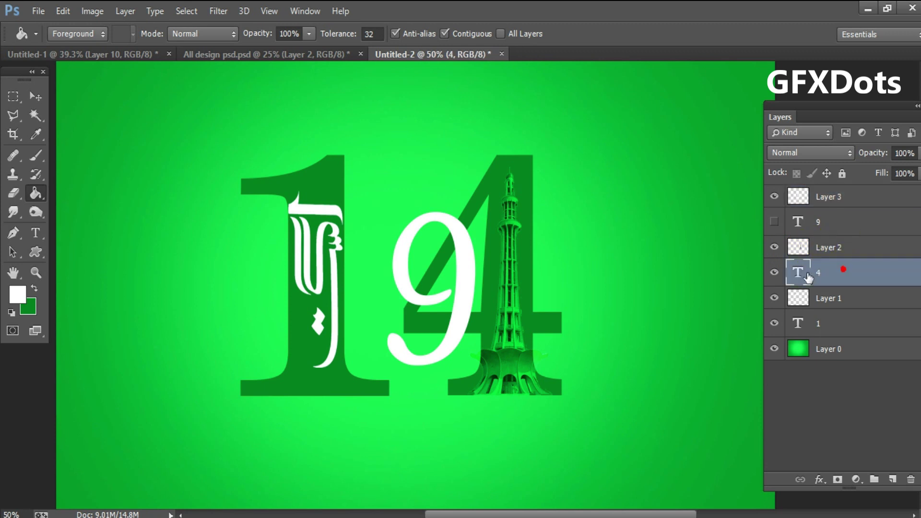
ctrl+click(807, 279)
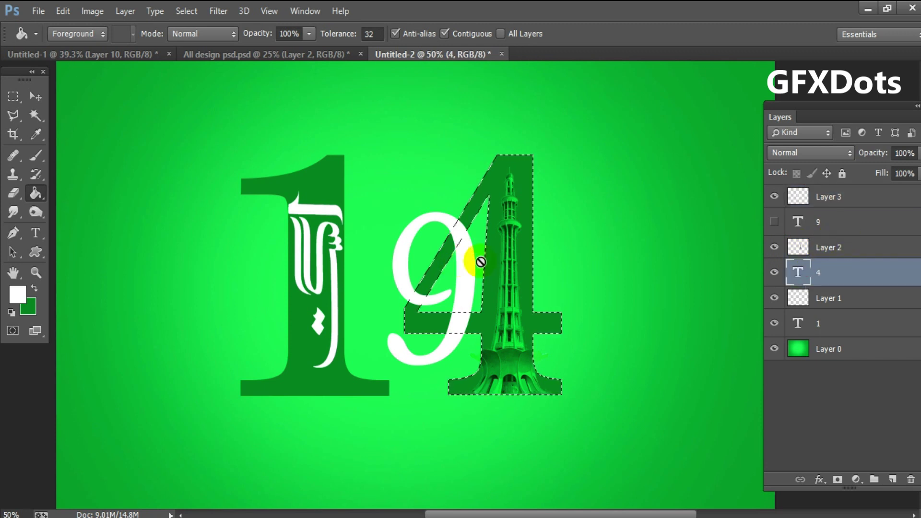
click(840, 198)
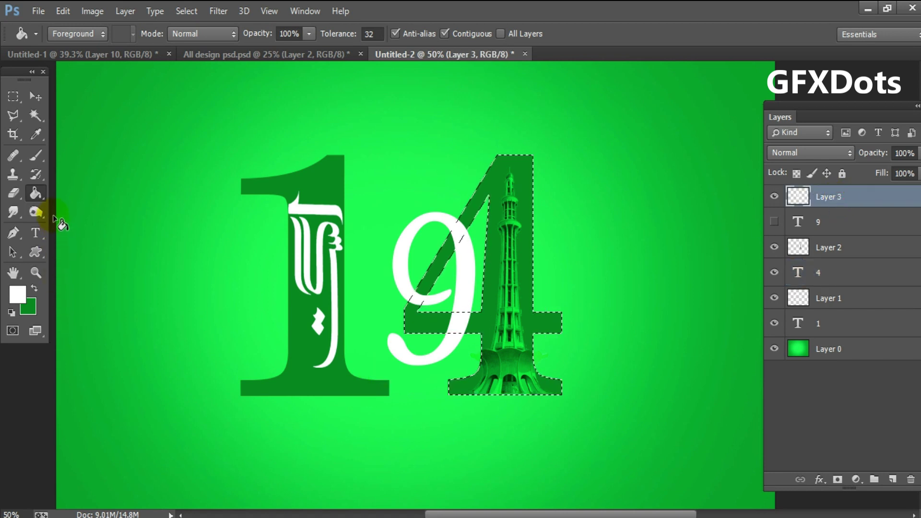
click(14, 192)
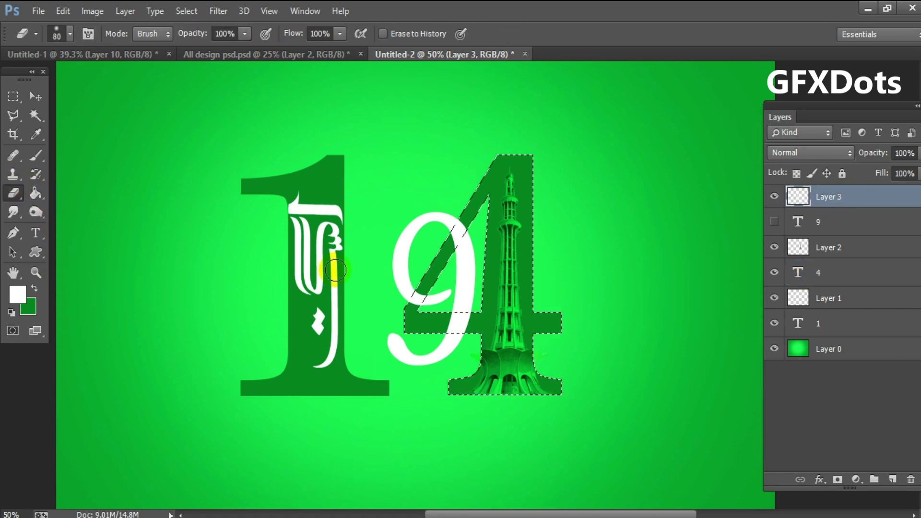
key(bracketright)
mouse_move(388, 274)
mouse_down()
mouse_move(437, 273)
mouse_move(449, 233)
mouse_move(405, 292)
mouse_move(456, 354)
mouse_up()
key(ctrl+d)
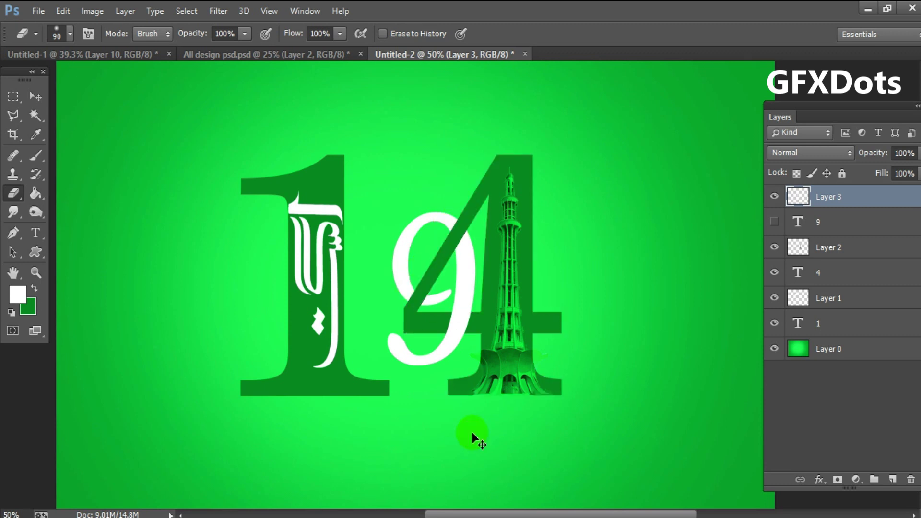
key(ctrl+minus)
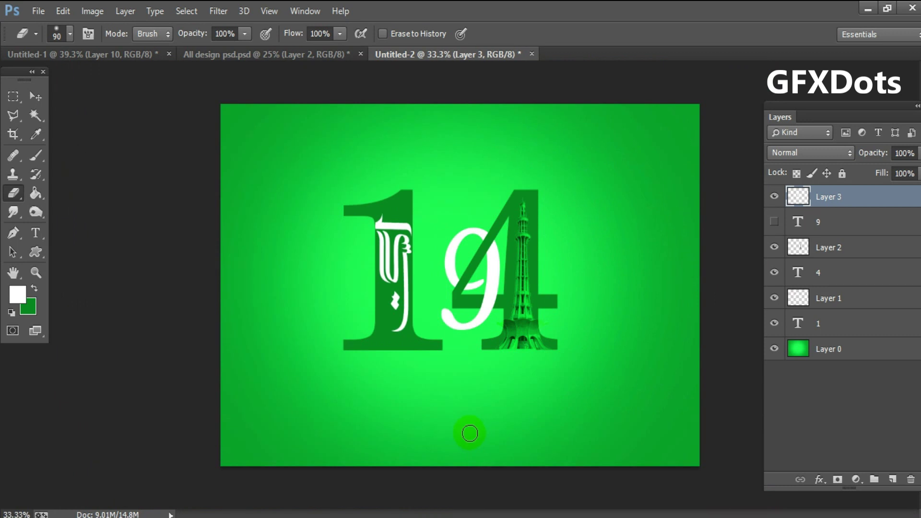
Nudge the 1 numeral slightly to the right
key(v)
ctrl+click(412, 341)
key(Right)
key(Right)
key(Right)
key(Right)
key(Right)
key(Right)
key(Right)
key(Right)
key(Right)
key(Right)
key(Right)
key(Right)
key(Right)
key(Right)
key(Right)
key(Right)
key(Right)
key(Right)
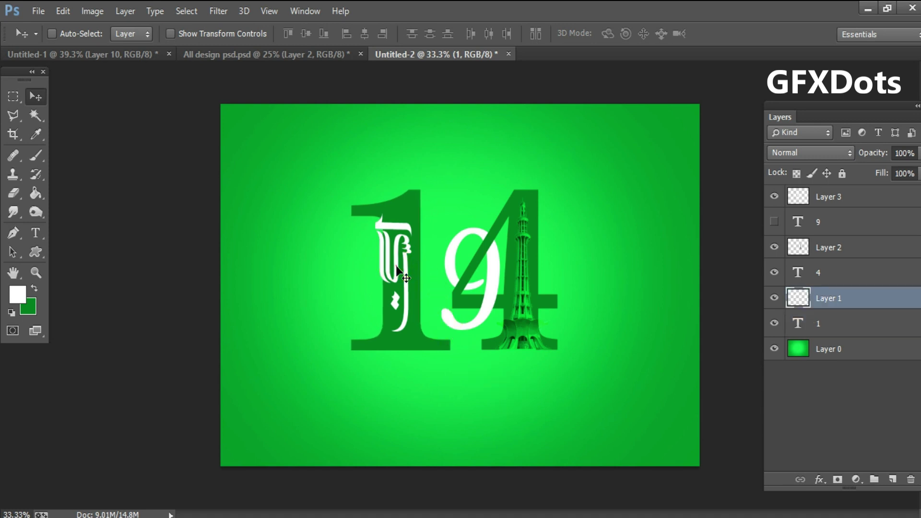
ctrl+click(396, 265)
key(Right)
key(Right)
key(Right)
key(Right)
key(Right)
key(Right)
key(Right)
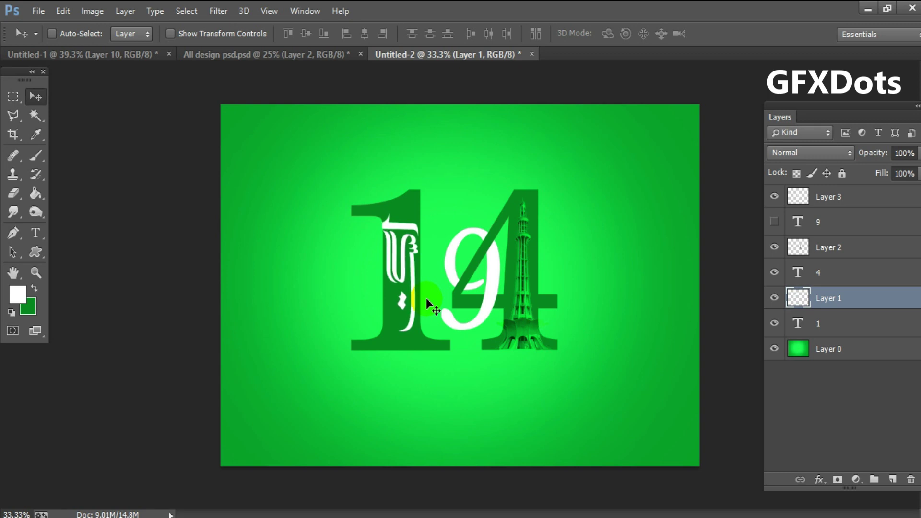
Add a numeral 7 text layer and move it to the right of the 4
key(t)
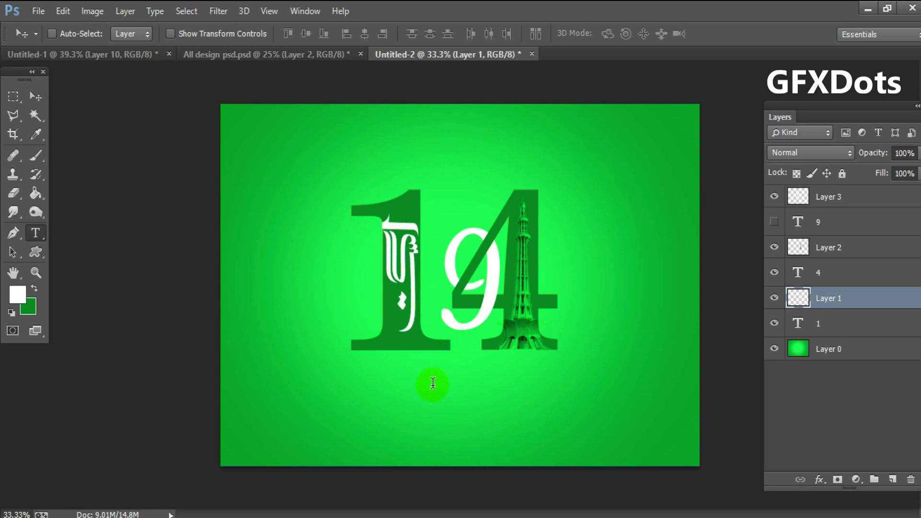
click(844, 222)
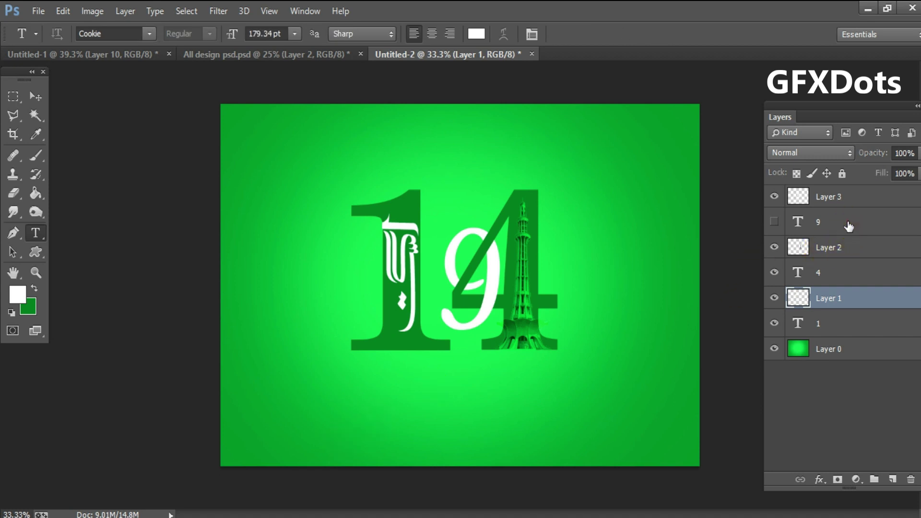
click(250, 405)
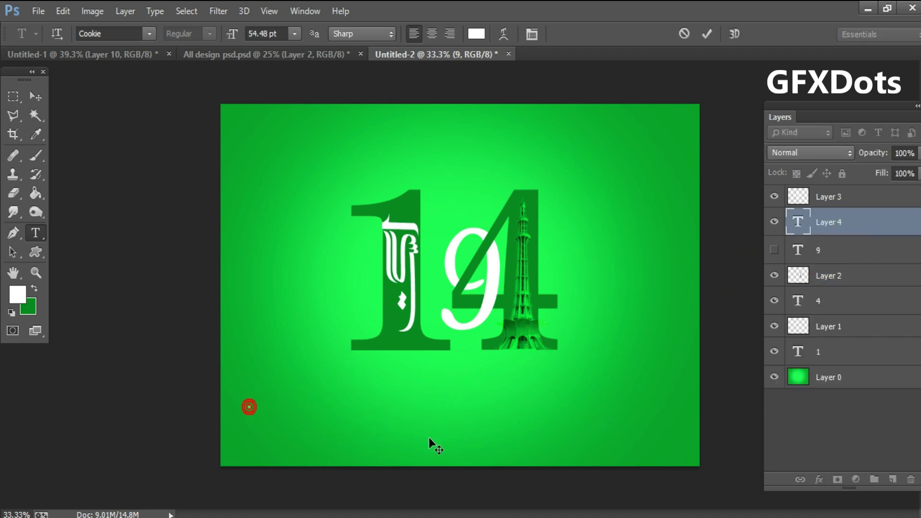
text(7)
key(ctrl+Return)
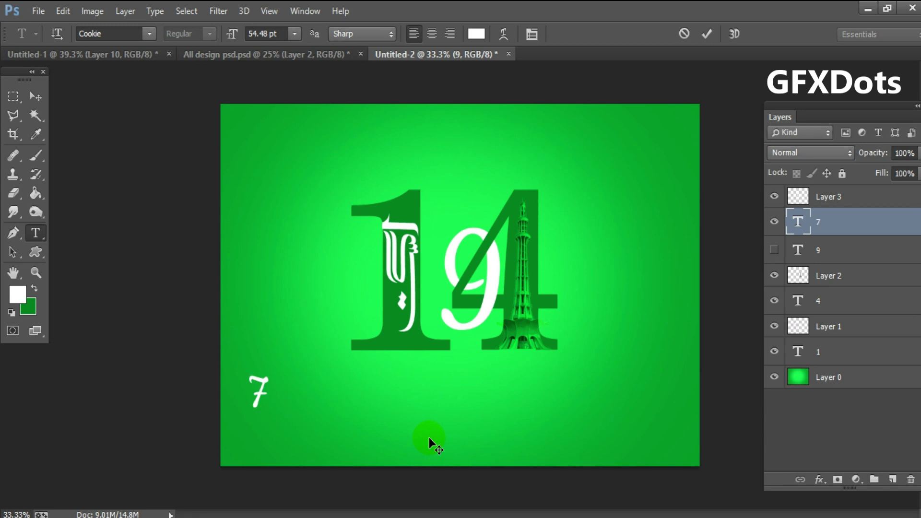
key(v)
drag(304, 417, 596, 296)
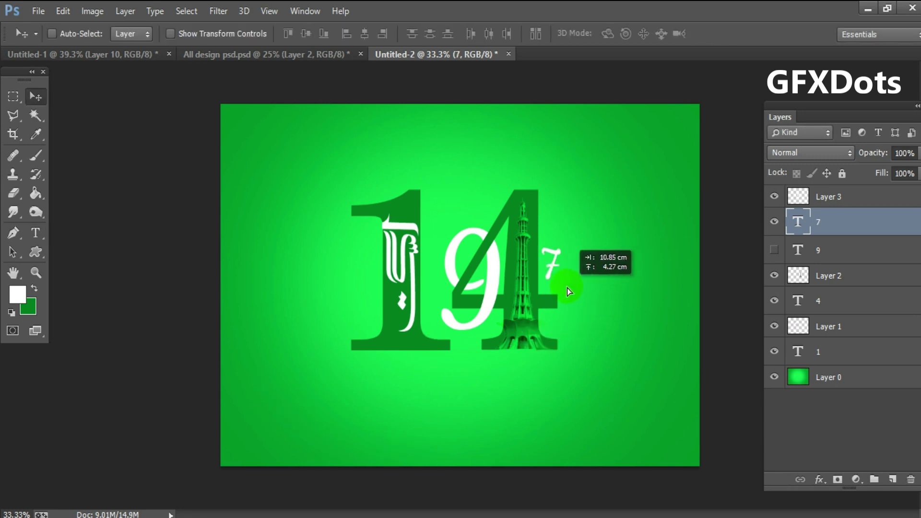
Scale the 7 up roughly three times and set it slightly lower
key(ctrl+t)
drag(561, 249, 600, 134)
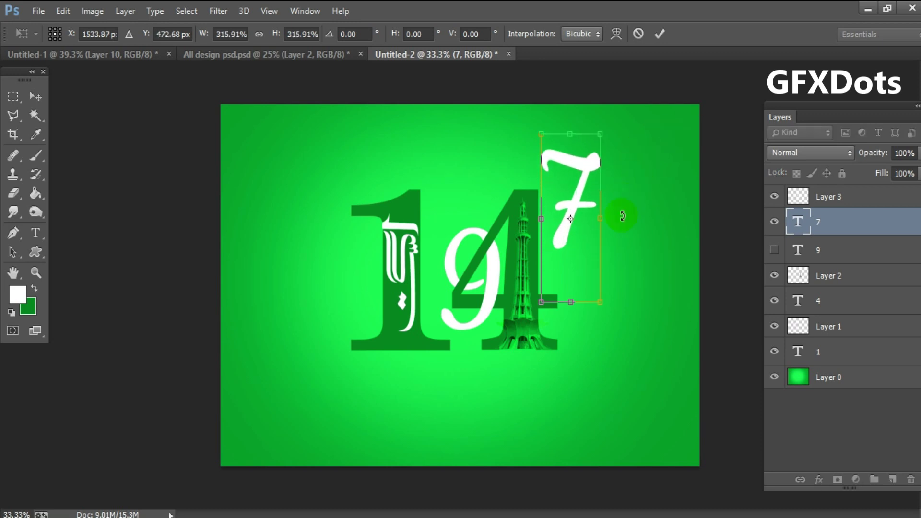
drag(581, 206, 575, 253)
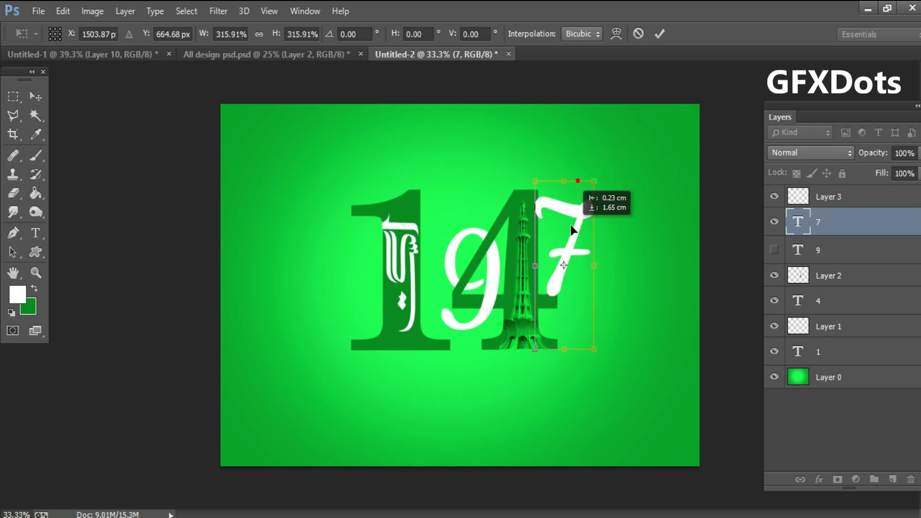
drag(533, 179, 527, 160)
key(shift+Down)
key(shift+Down)
key(shift+Down)
key(shift+Down)
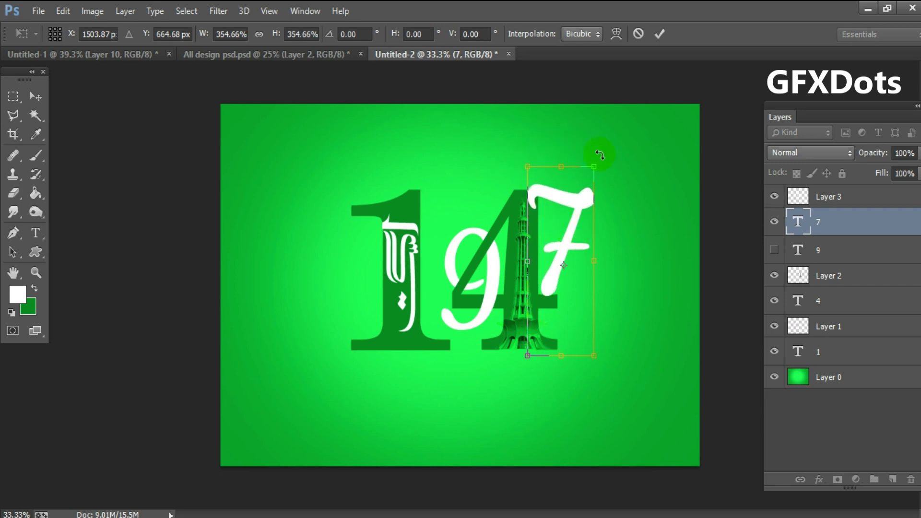
drag(592, 174, 599, 157)
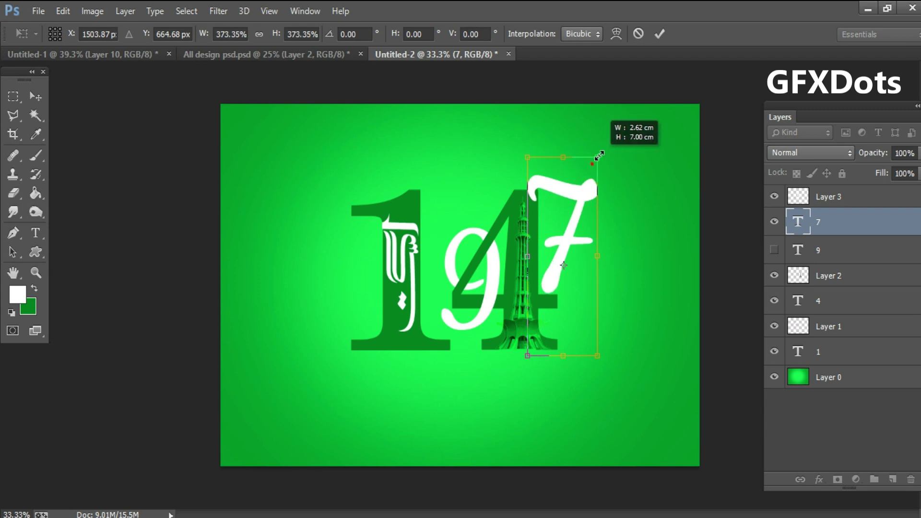
Nudge the 7 lower and left, trim its height, and apply about 396% × 378%
key(shift+Down)
key(shift+Down)
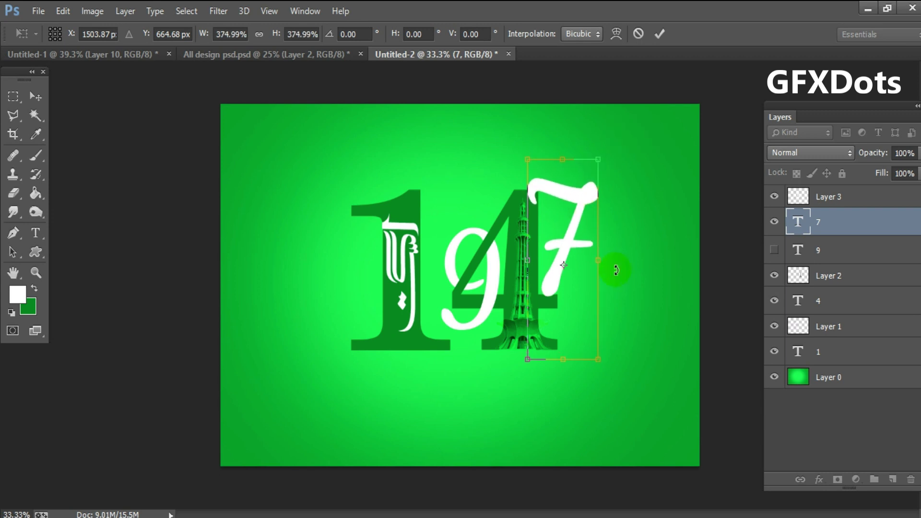
key(Left)
drag(600, 170, 596, 160)
key(shift+Down)
key(shift+Down)
key(shift+Down)
key(shift+Left)
key(shift+Down)
key(shift+Down)
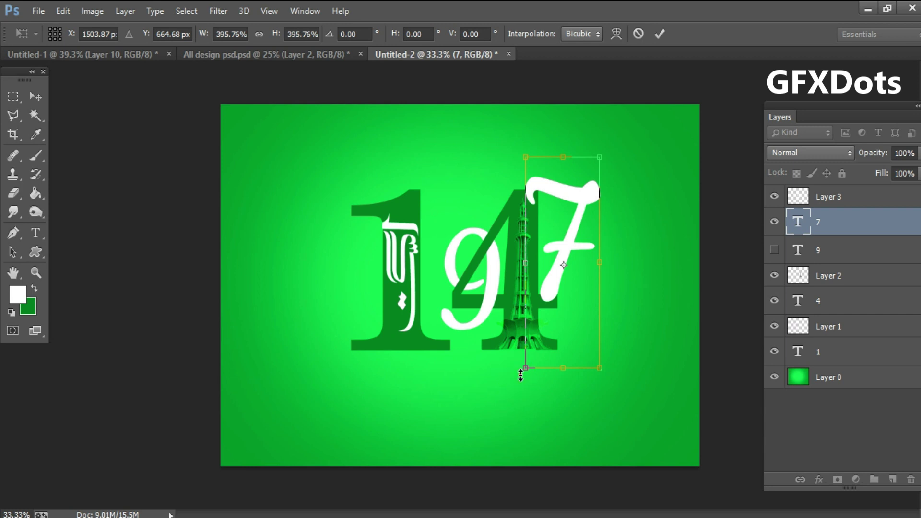
drag(522, 373, 524, 366)
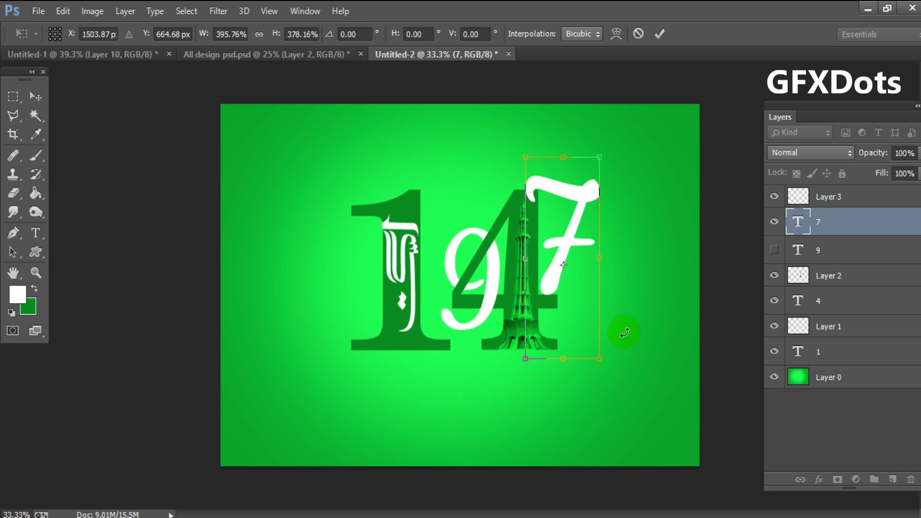
key(Return)
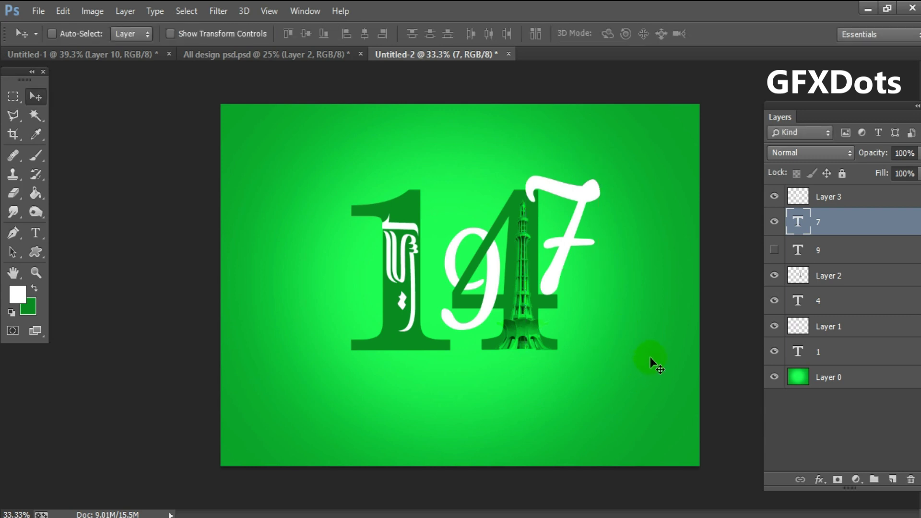
Nudge the white 7 left and down
key(shift+Left)
key(shift+Down)
key(shift+Down)
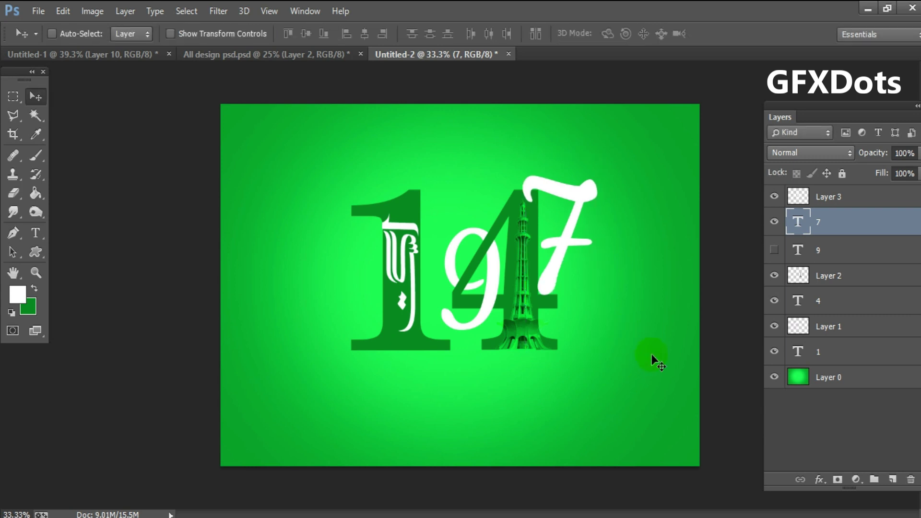
key(shift+Left)
key(shift+Left)
key(shift+Down)
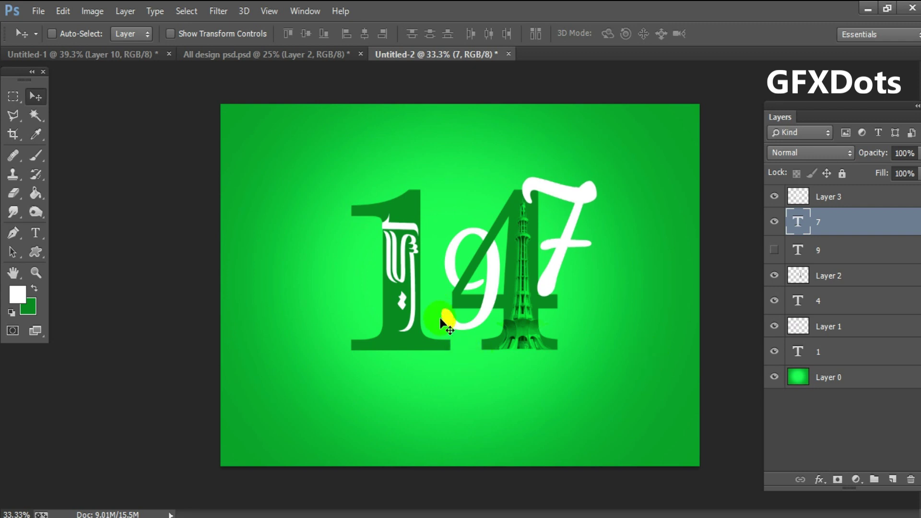
Select the 1 numeral's layer and fine-tune its position right, then back left
right_click(419, 339)
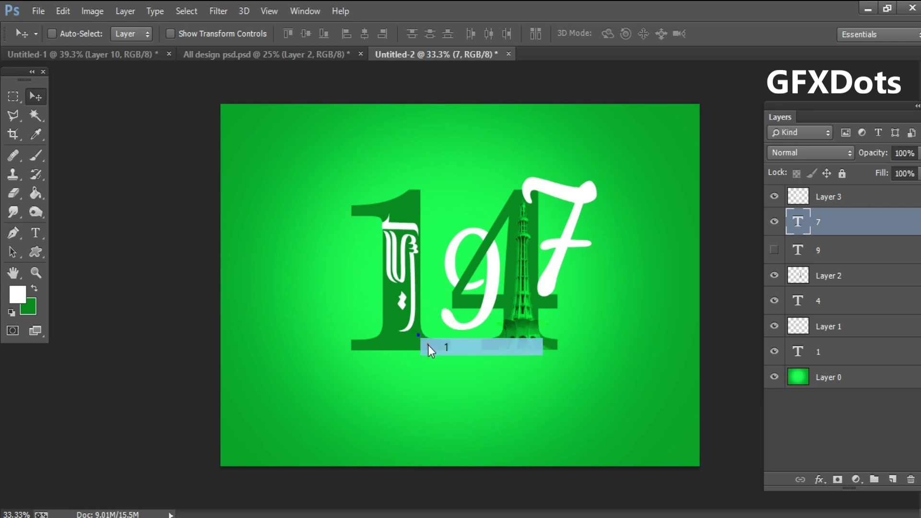
click(432, 345)
key(shift+Right)
key(shift+Right)
key(shift+Right)
key(shift+Right)
key(shift+Right)
ctrl+click(399, 265)
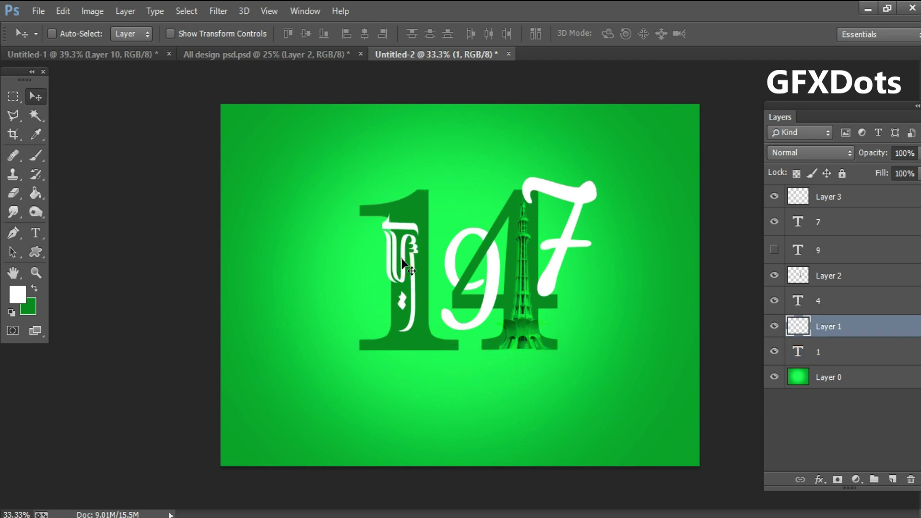
key(shift+Right)
key(shift+Right)
key(shift+Right)
key(shift+Right)
key(shift+Right)
key(shift+Right)
key(shift+Right)
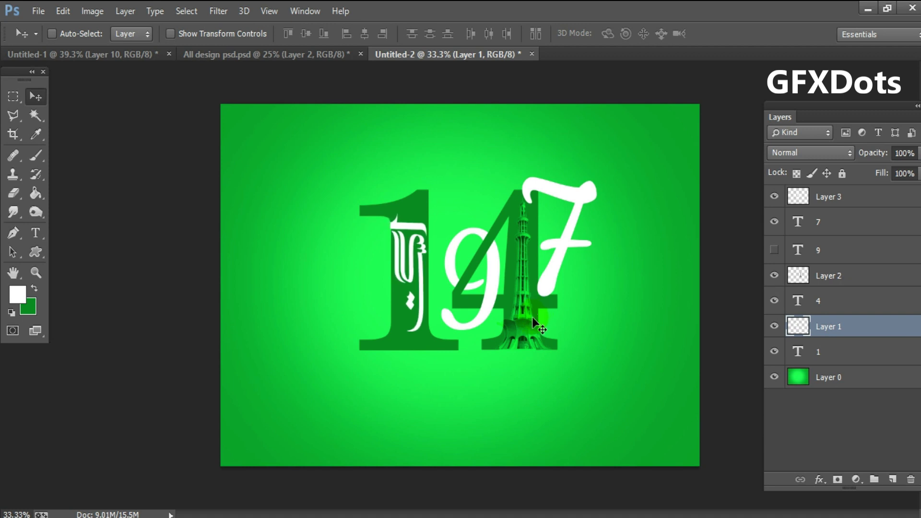
right_click(427, 344)
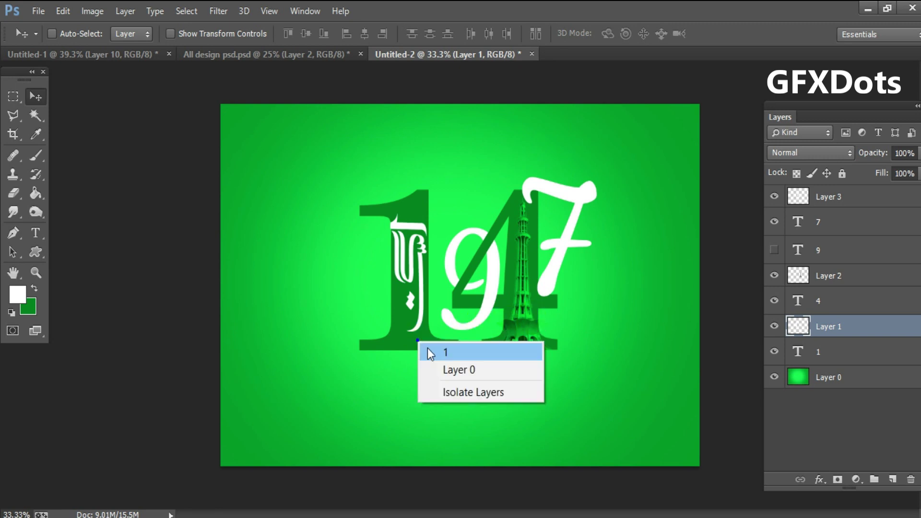
click(442, 363)
key(shift+Left)
key(shift+Left)
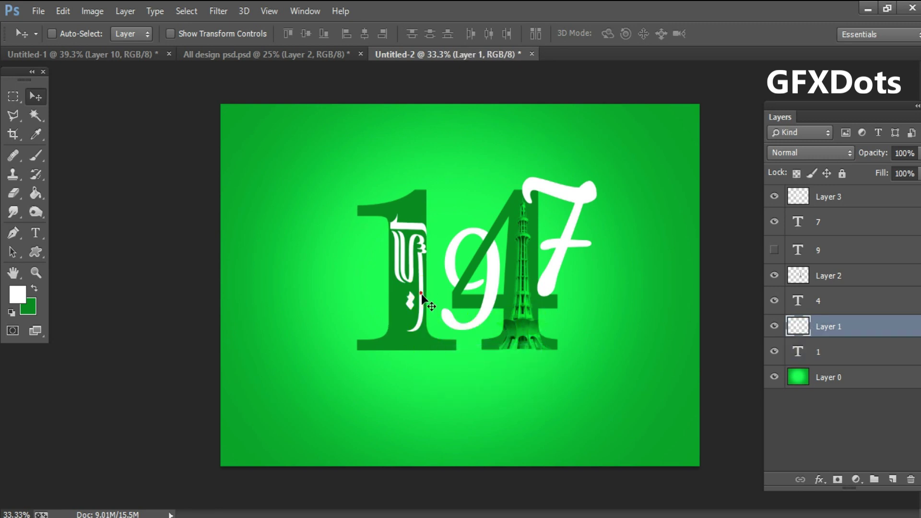
click(447, 320)
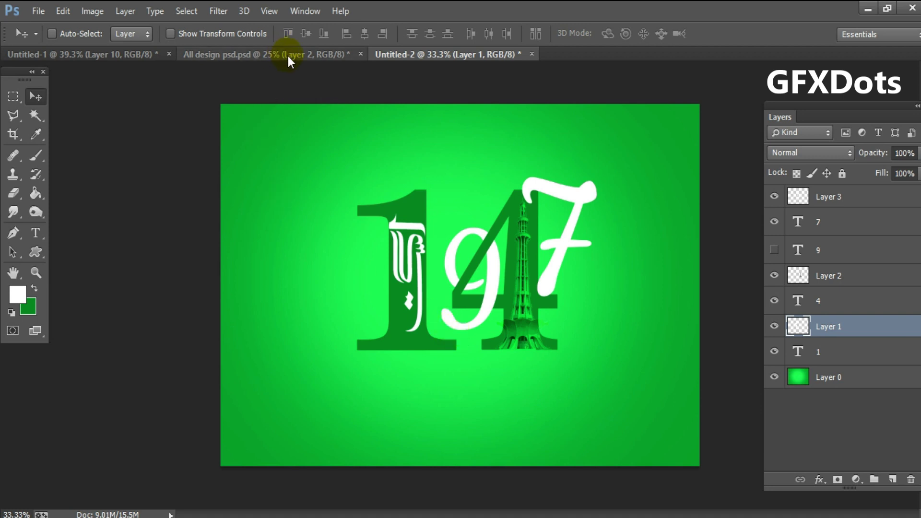
Bring the Pakistani flag into the poster, rotate it about 16°, and enlarge it beside the 7
click(334, 55)
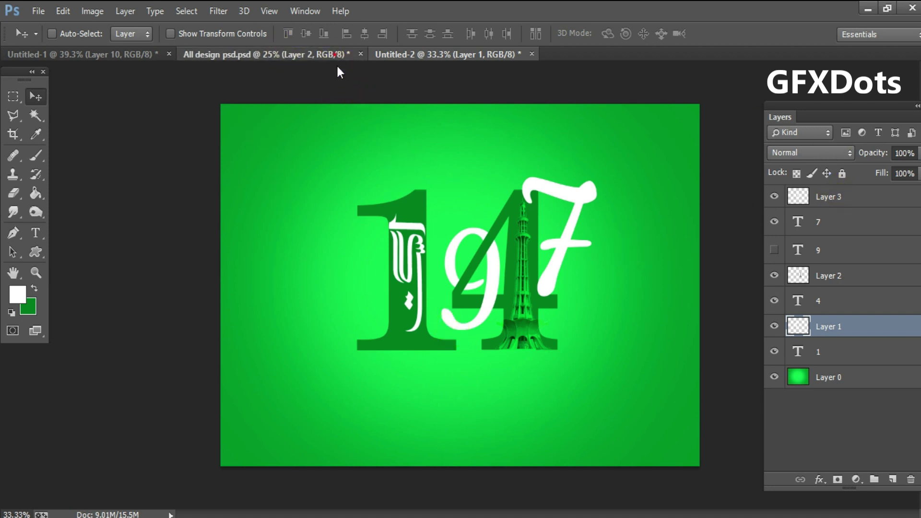
mouse_move(327, 248)
mouse_down()
mouse_move(399, 53)
mouse_move(494, 208)
mouse_move(600, 233)
mouse_up()
key(ctrl+t)
mouse_move(682, 242)
mouse_down()
mouse_move(681, 260)
mouse_move(618, 263)
mouse_up()
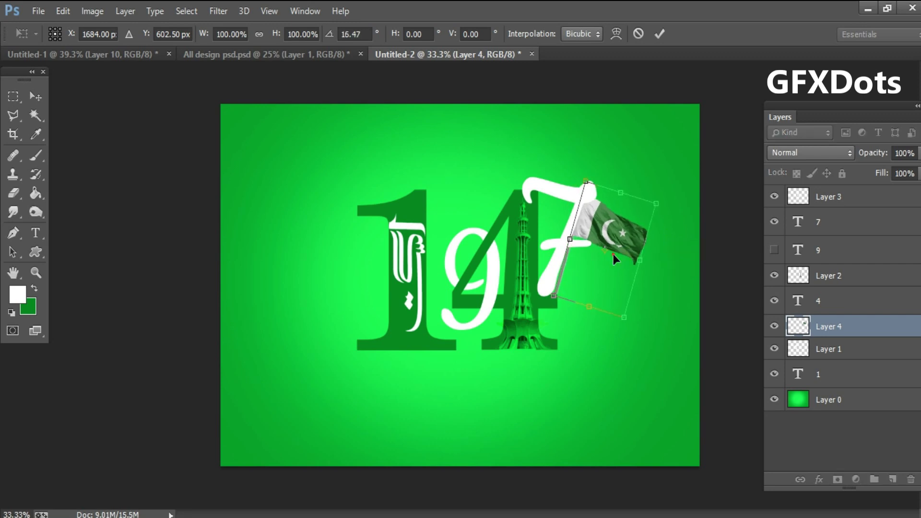
drag(577, 294, 632, 225)
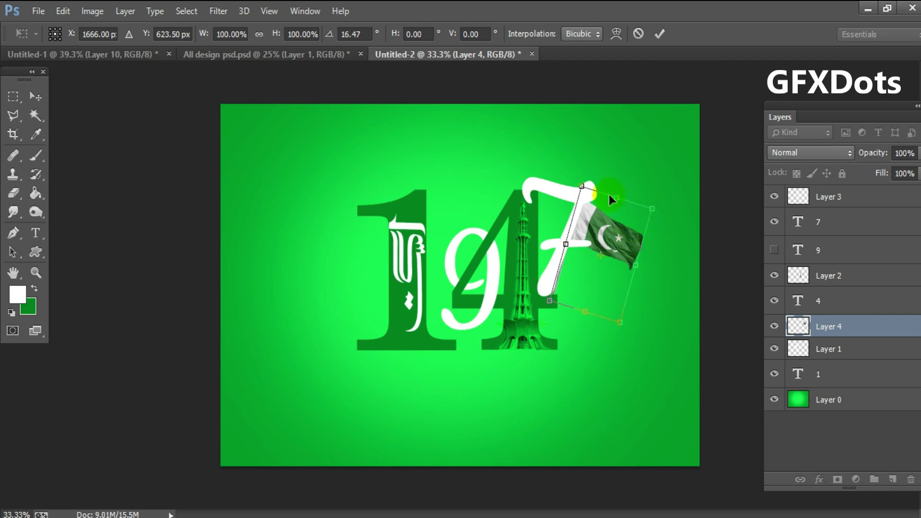
drag(616, 198, 618, 191)
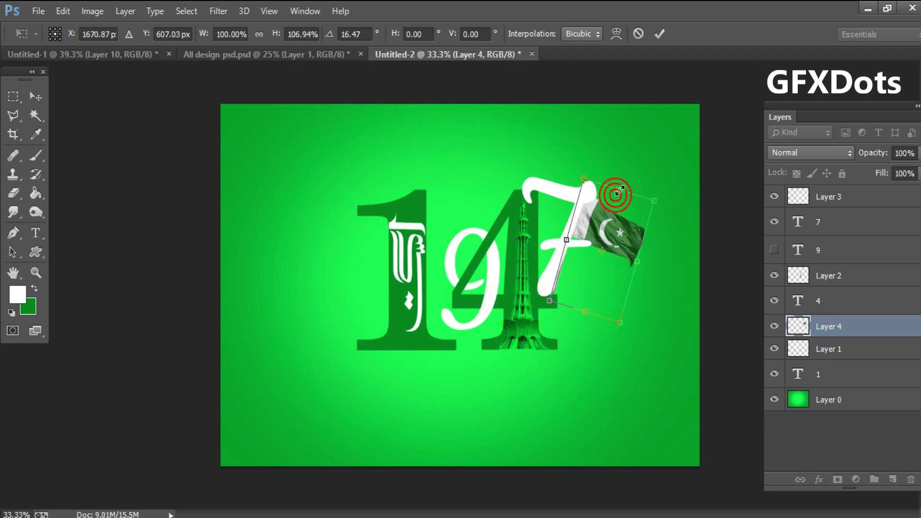
drag(635, 259, 648, 264)
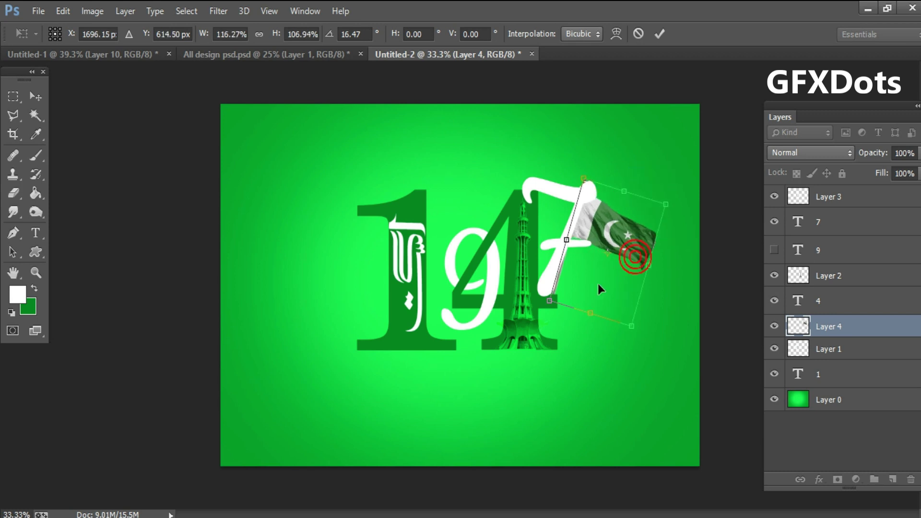
drag(549, 301, 548, 306)
key(Return)
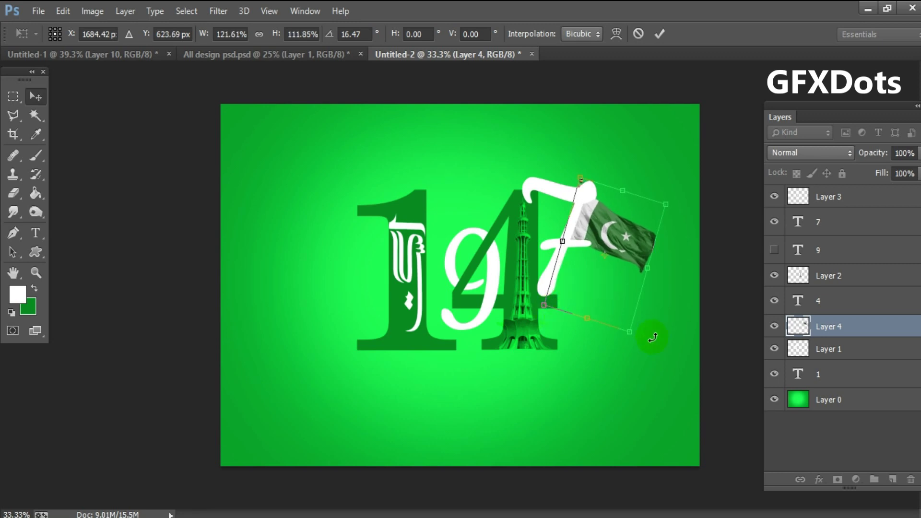
Erase the part of the flag that covers the 7
right_click(609, 242)
click(616, 248)
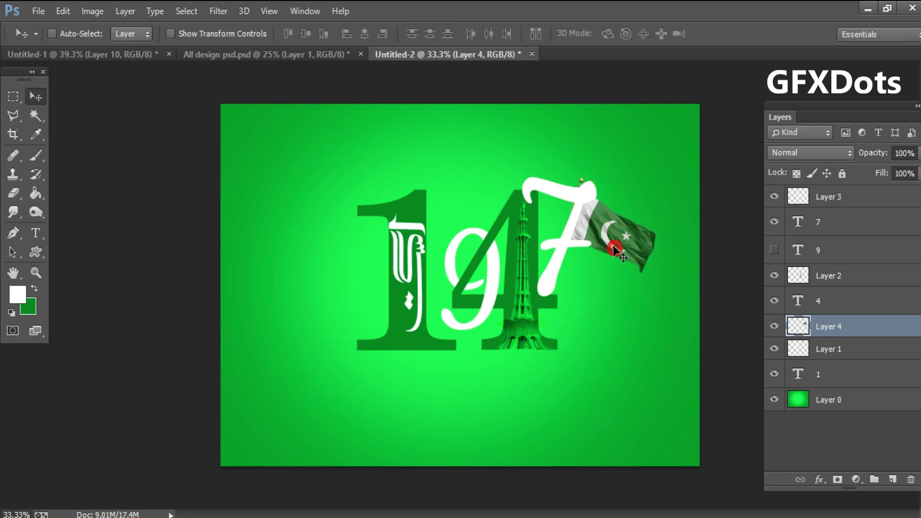
key(e)
drag(579, 179, 556, 288)
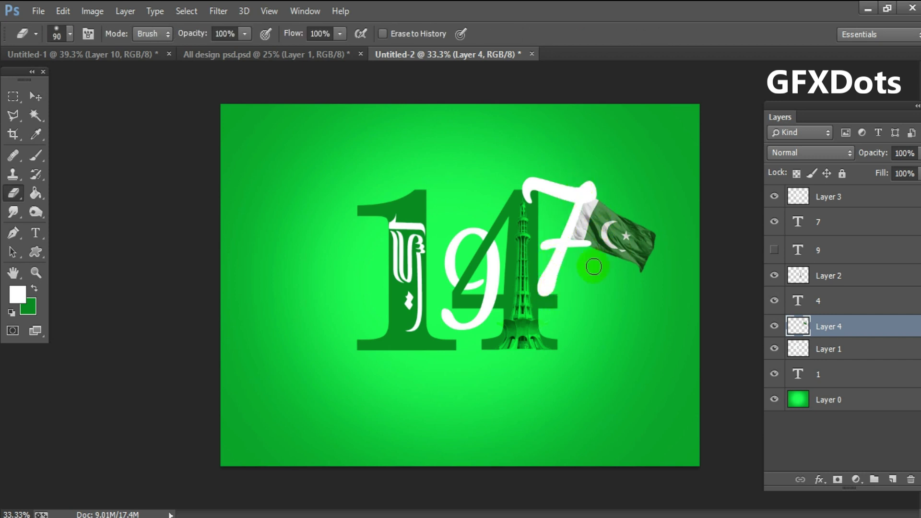
key(v)
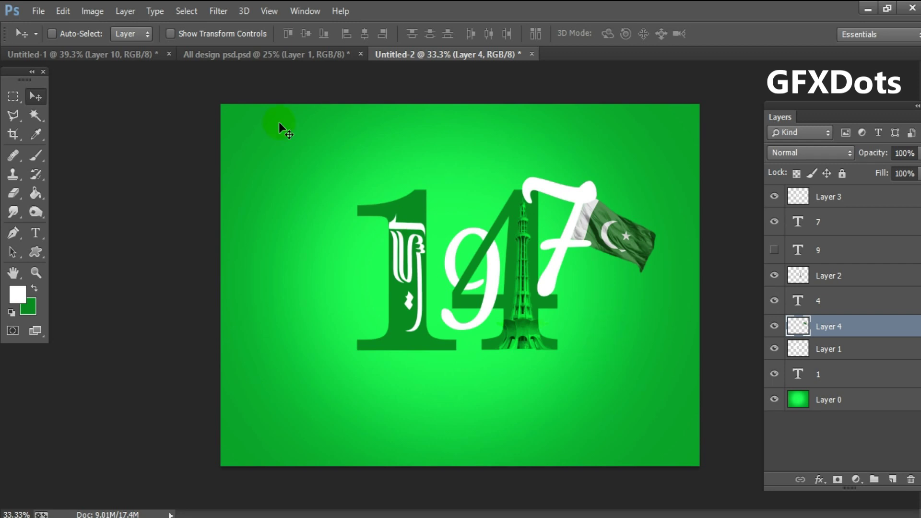
Carry the green Urdu calligraphy layer from All design psd into the poster below the numerals
click(267, 55)
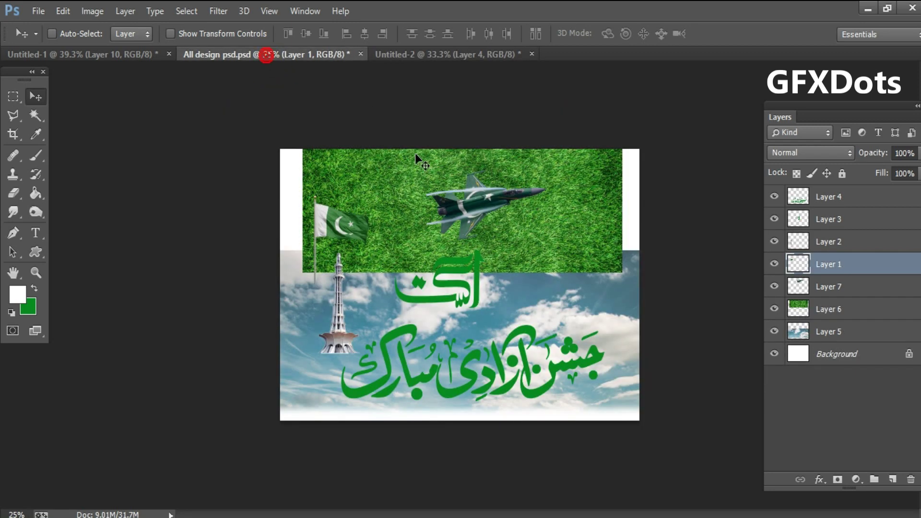
right_click(555, 367)
click(562, 377)
drag(557, 376, 461, 54)
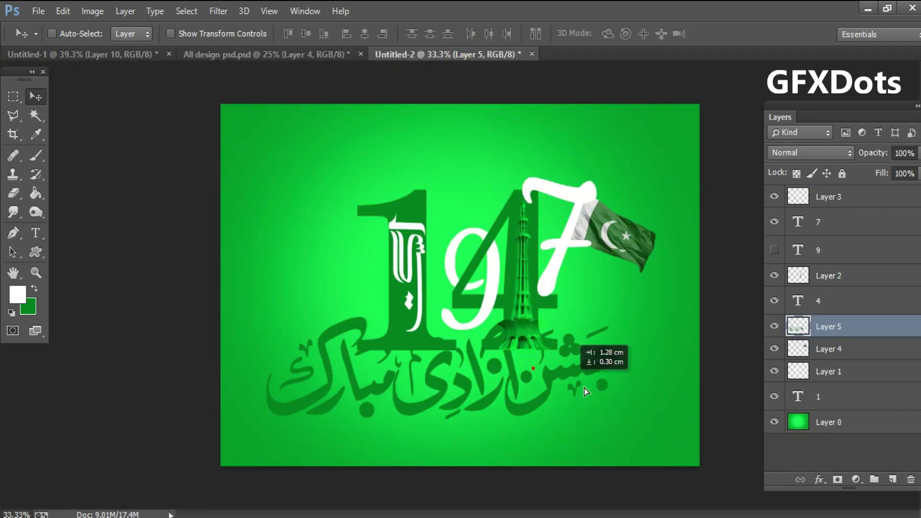
drag(462, 53, 592, 408)
Shrink the calligraphy, move it lower, and widen it across the poster
key(ctrl+t)
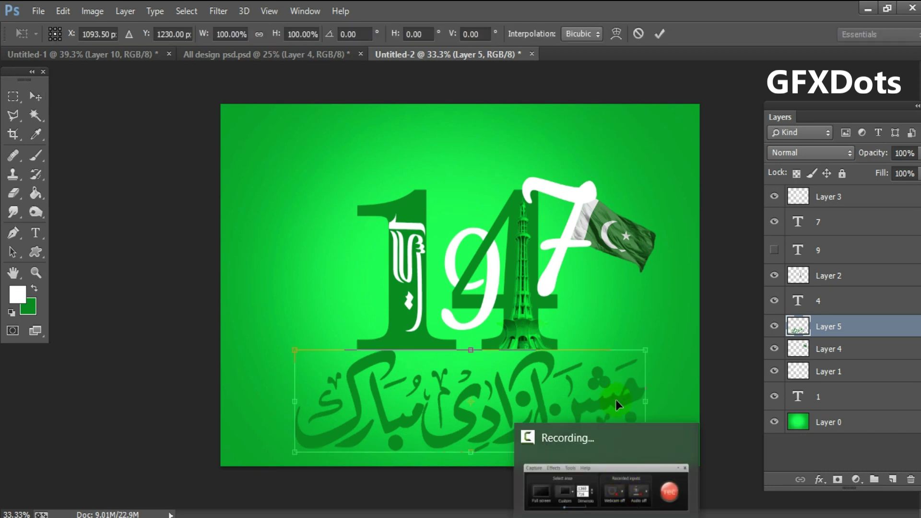
mouse_move(648, 398)
mouse_down()
mouse_move(623, 394)
mouse_move(642, 397)
mouse_up()
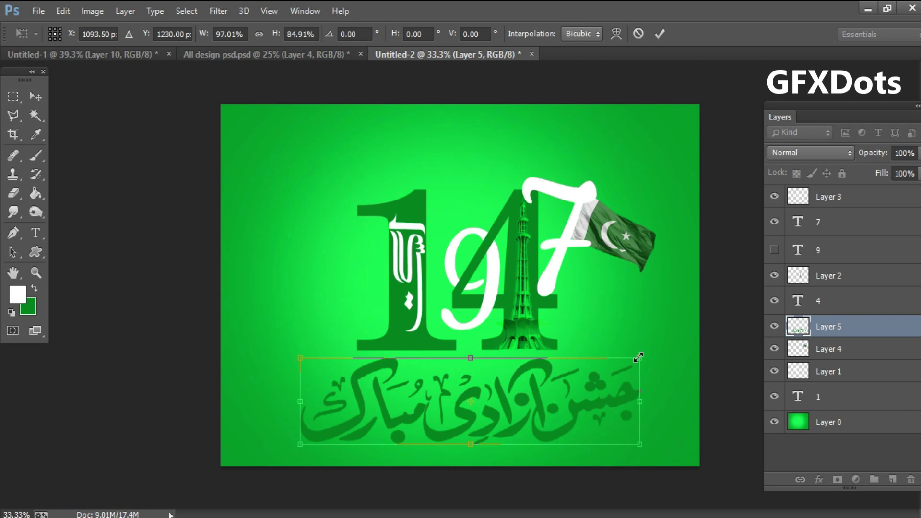
drag(638, 356, 631, 359)
drag(613, 391, 610, 402)
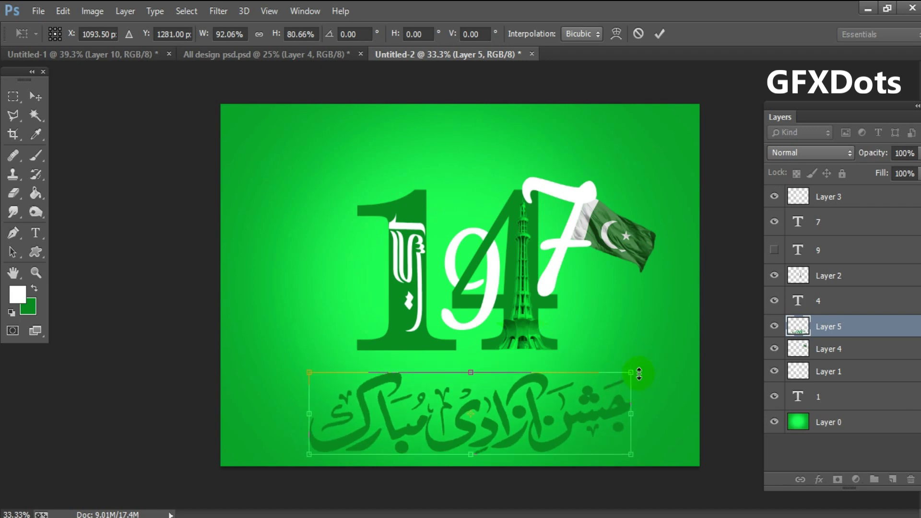
drag(639, 373, 641, 369)
drag(638, 417, 660, 417)
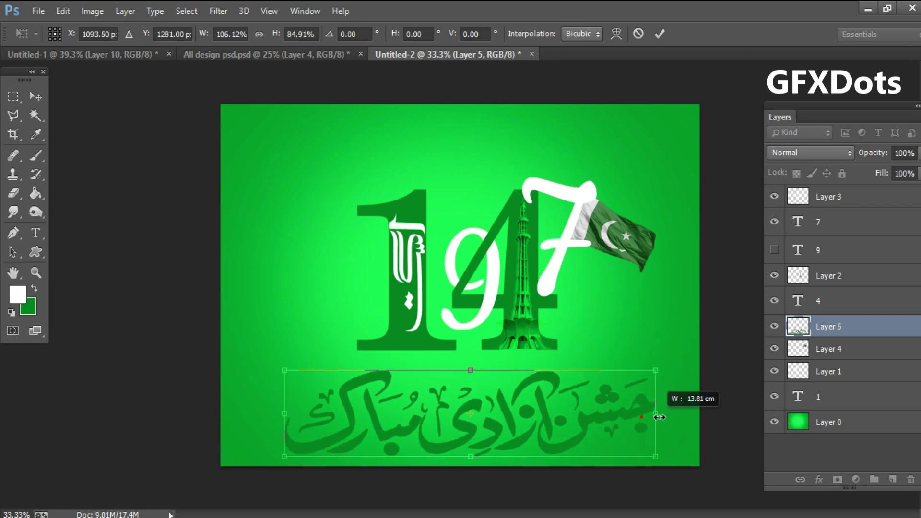
Warp the calligraphy into a gentle arch by lowering its middle and lifting its corners
right_click(611, 413)
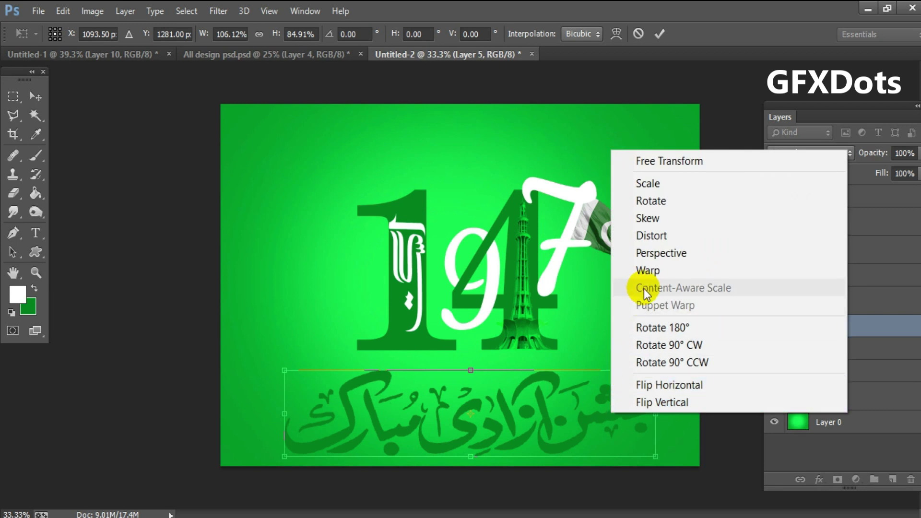
click(645, 272)
drag(533, 371, 535, 379)
drag(407, 371, 410, 377)
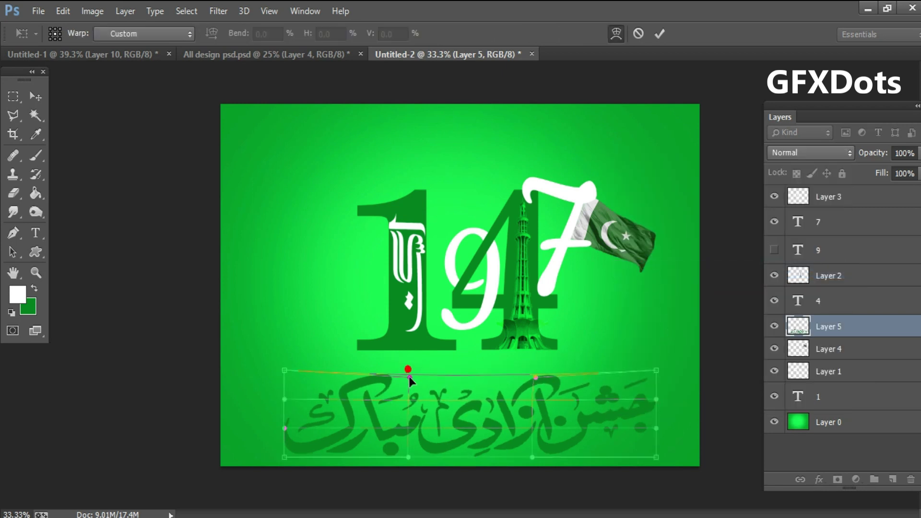
drag(655, 372, 656, 356)
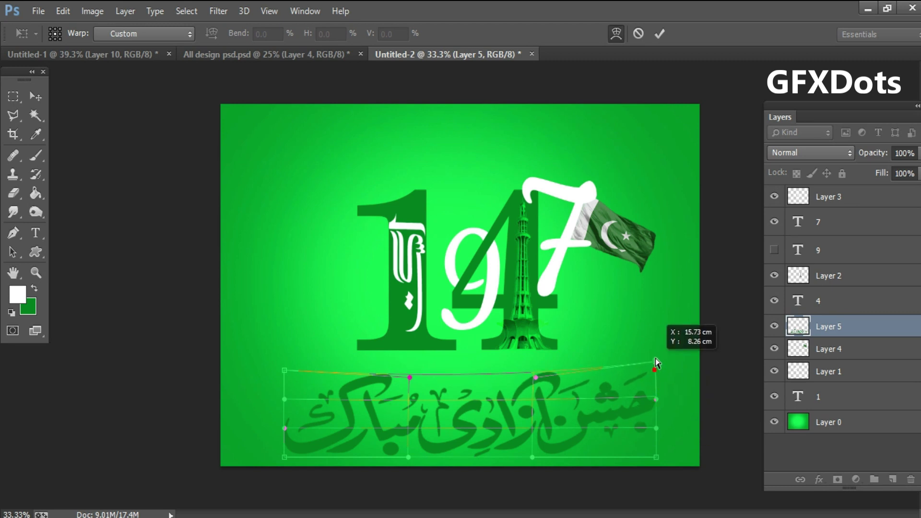
drag(283, 376, 285, 361)
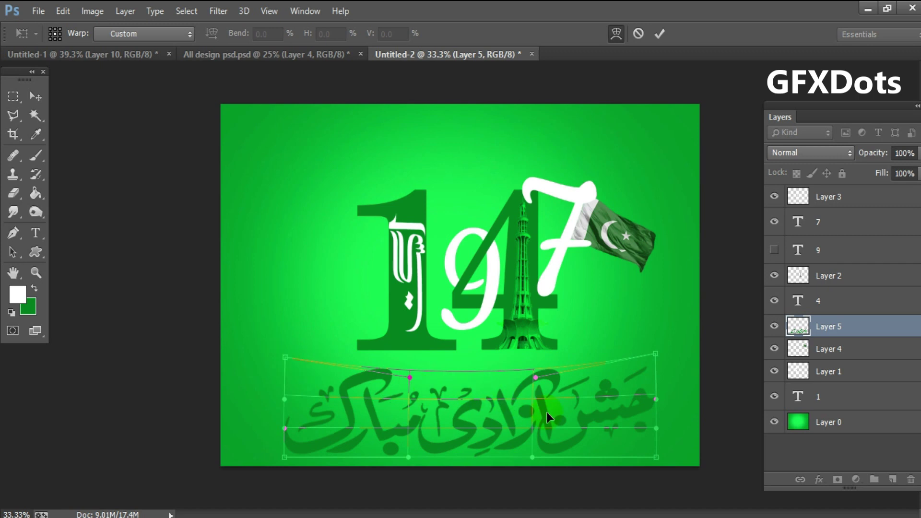
Apply the calligraphy warp and turn on Outer Glow for Layer 5
key(Return)
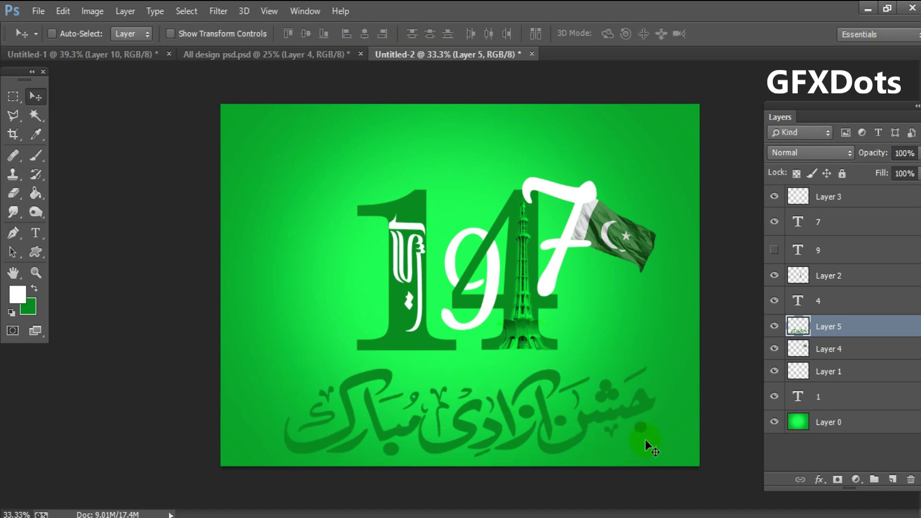
right_click(800, 330)
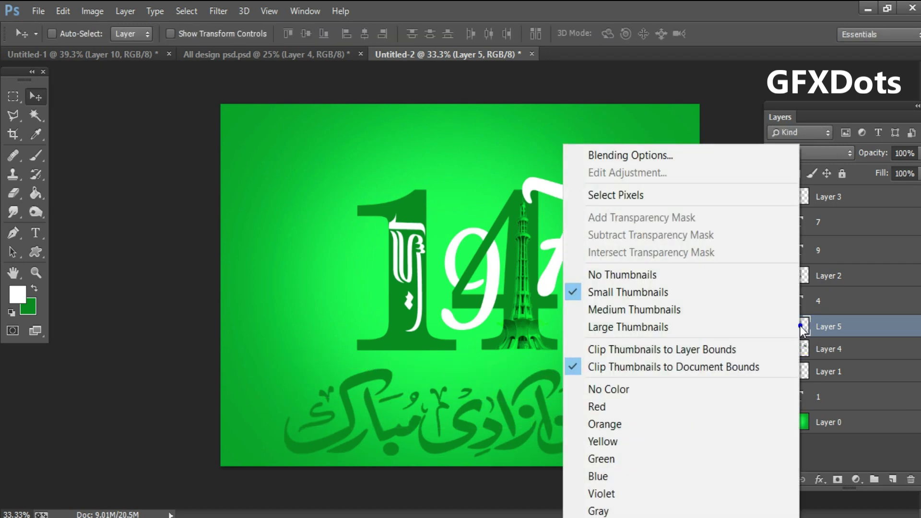
click(671, 159)
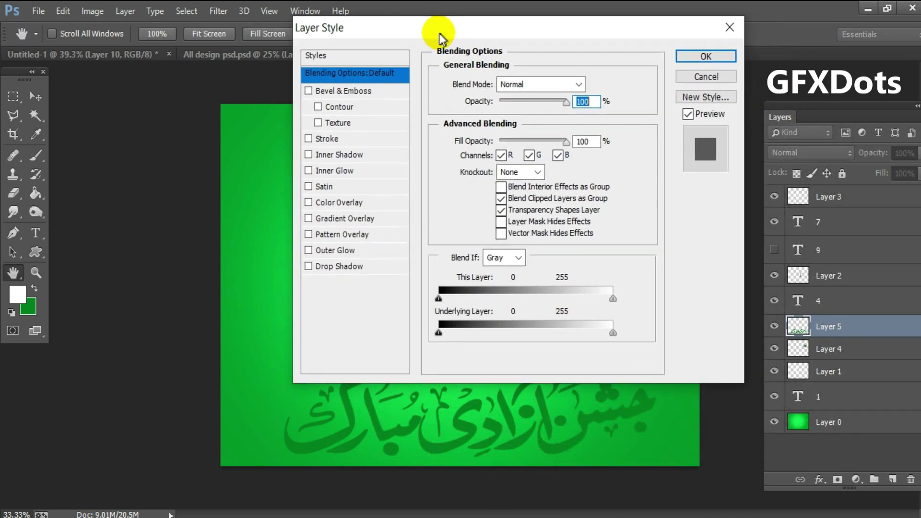
drag(477, 48, 419, 36)
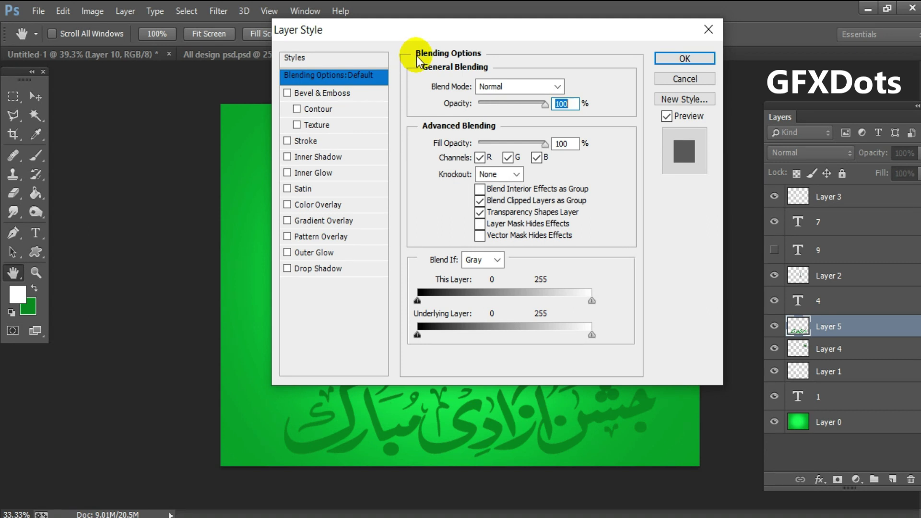
click(294, 255)
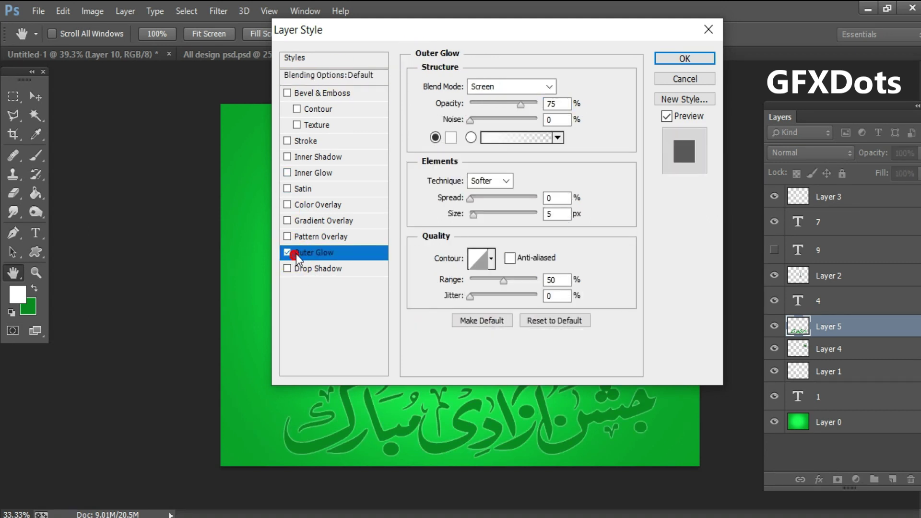
drag(476, 212, 485, 202)
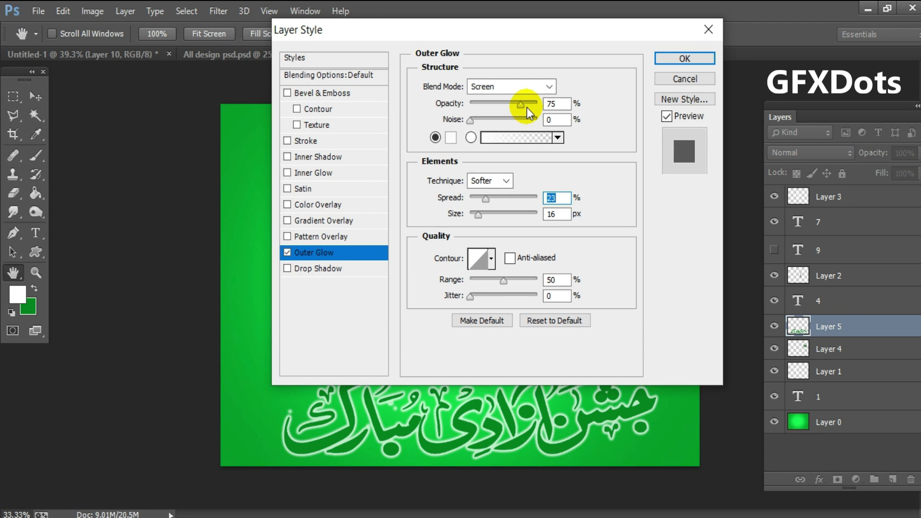
drag(526, 107, 549, 117)
drag(483, 220, 484, 217)
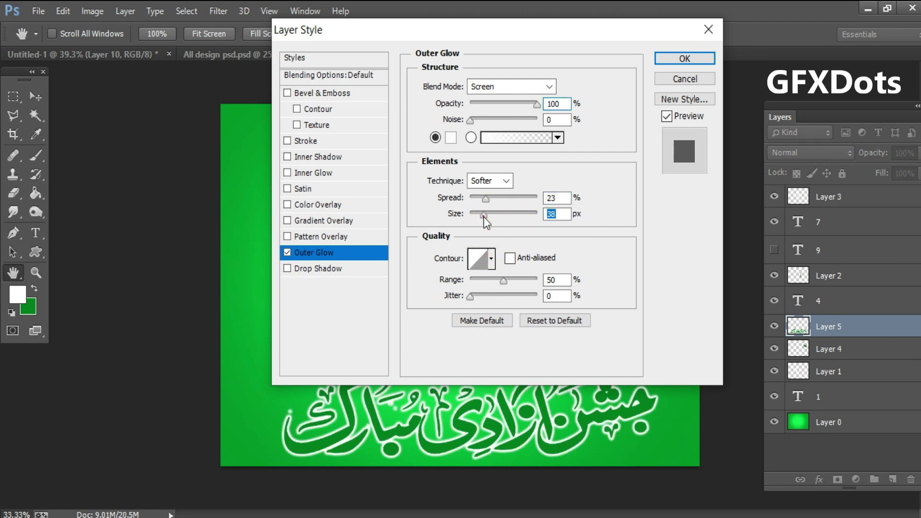
Set the outer glow to 35 px size and 25% spread, and add a drop shadow
click(551, 214)
text(5)
click(557, 197)
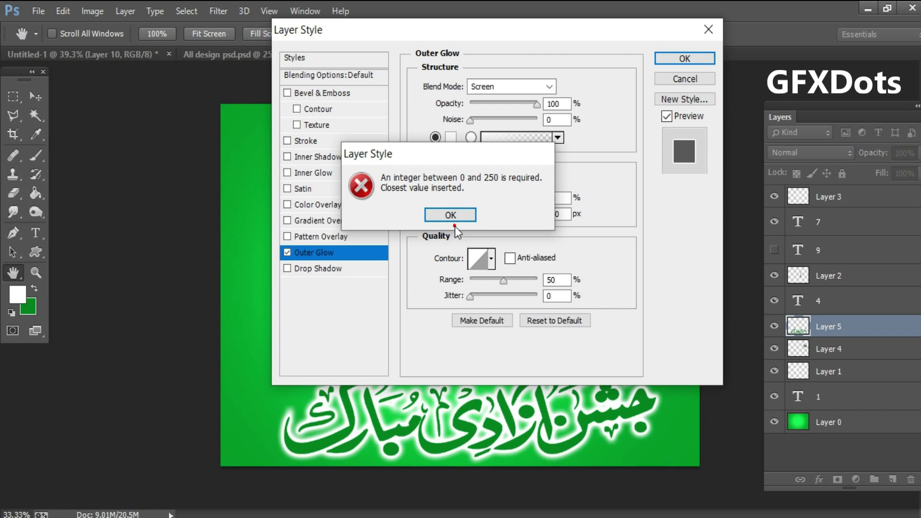
click(451, 215)
click(559, 212)
text(35)
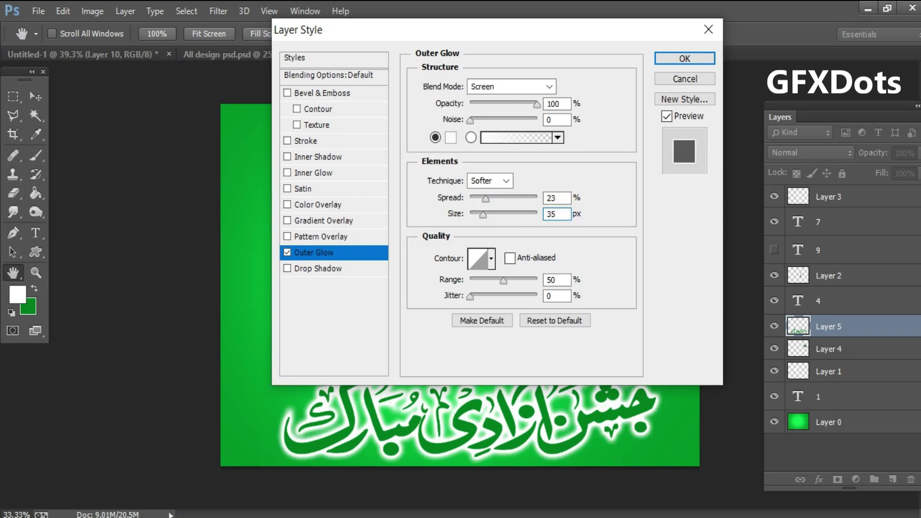
drag(560, 198, 530, 192)
text(25)
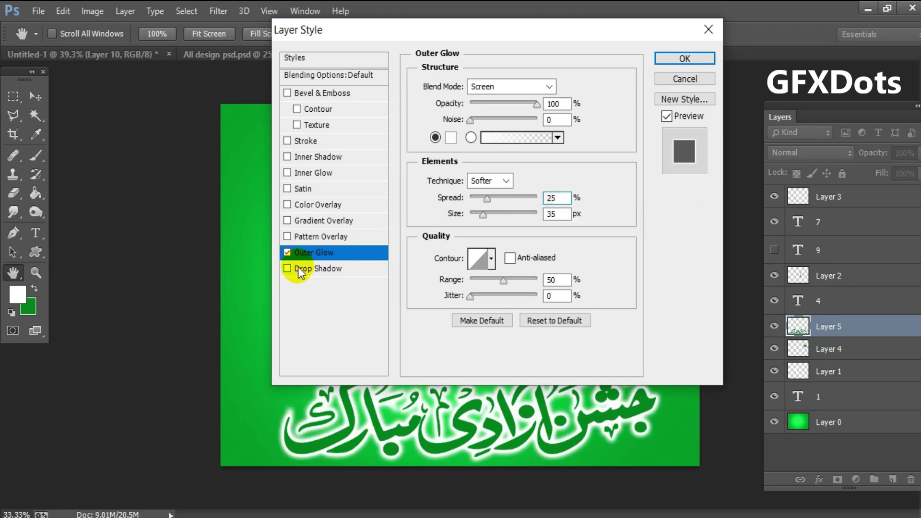
click(288, 269)
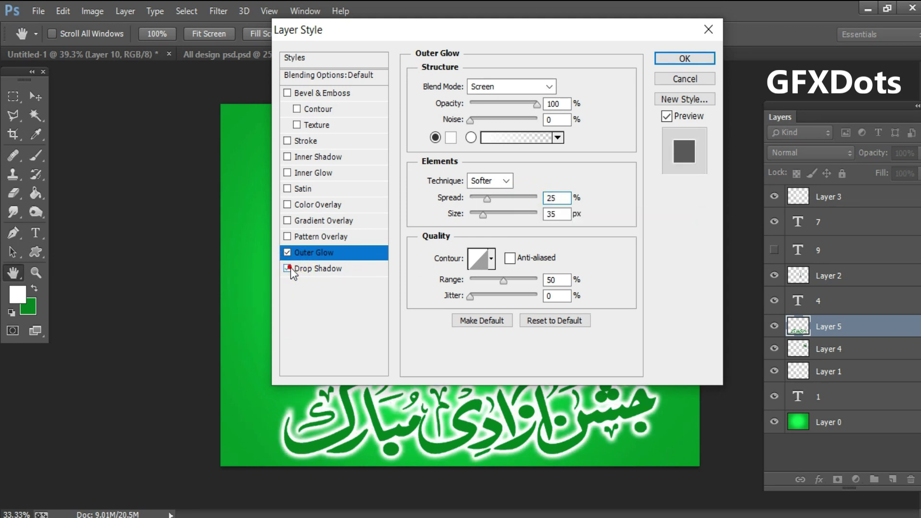
Apply the glow and shadow, then nudge the calligraphy slightly up-left
click(677, 59)
right_click(643, 402)
key(Left)
key(Left)
key(Left)
key(Up)
key(Up)
key(Up)
key(Up)
key(Up)
key(Up)
key(Up)
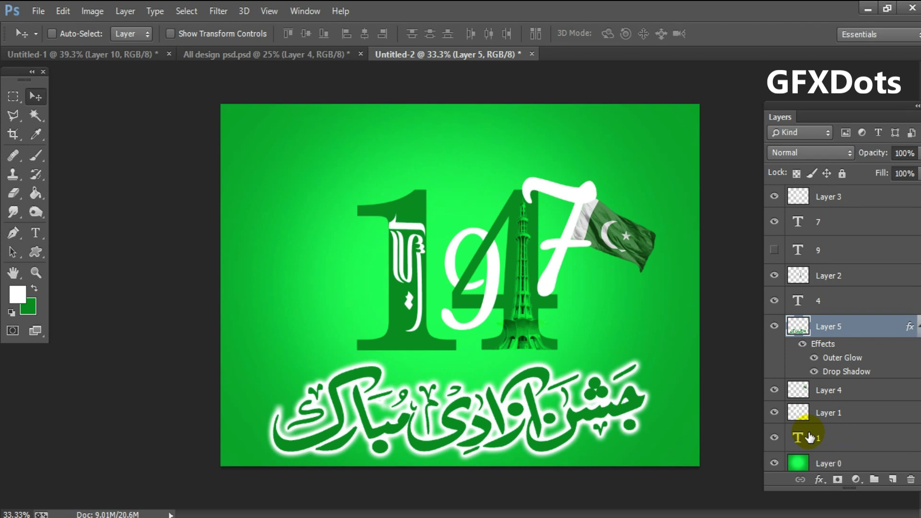
Bring the sky photo from All design psd into the poster, just above the green background
click(348, 51)
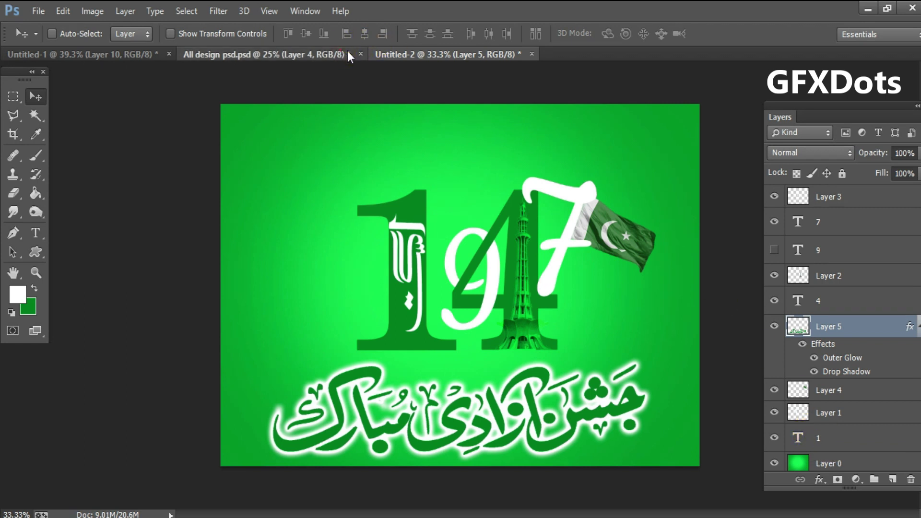
right_click(569, 303)
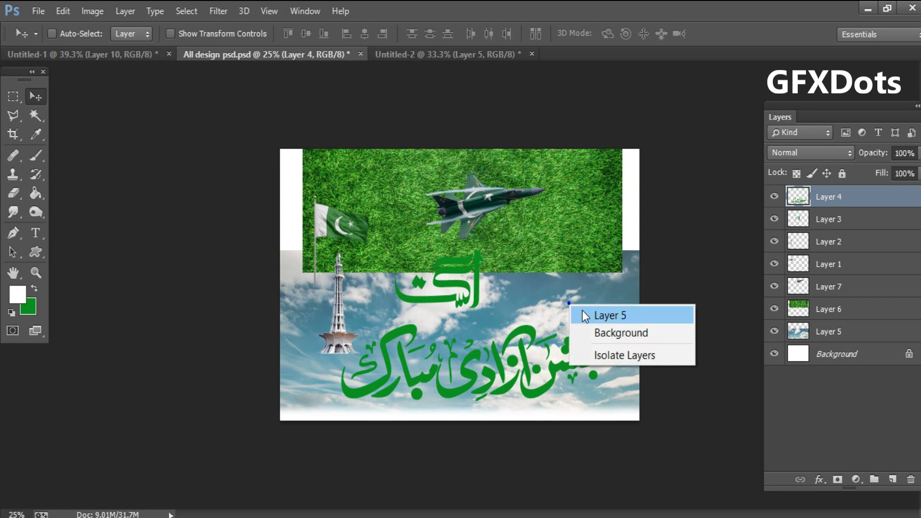
click(591, 312)
mouse_move(586, 319)
mouse_down()
mouse_move(485, 65)
mouse_move(517, 124)
mouse_up()
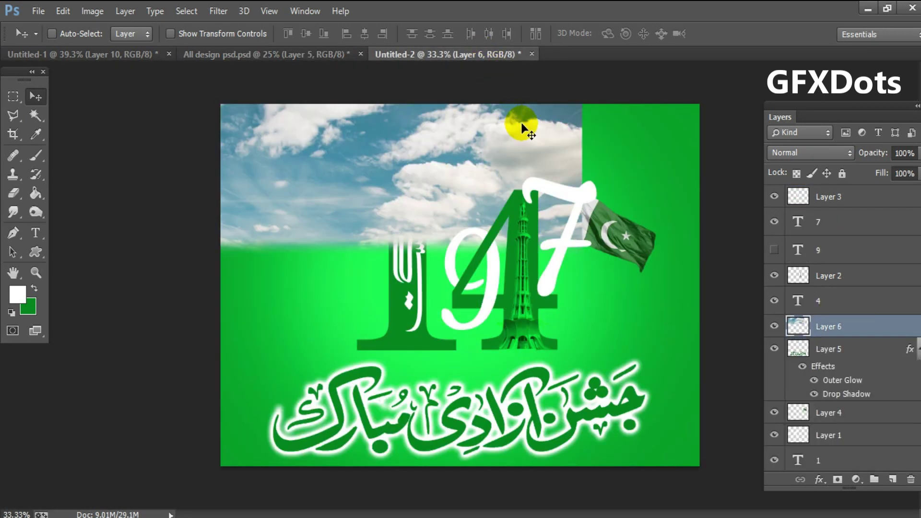
key(ctrl+minus)
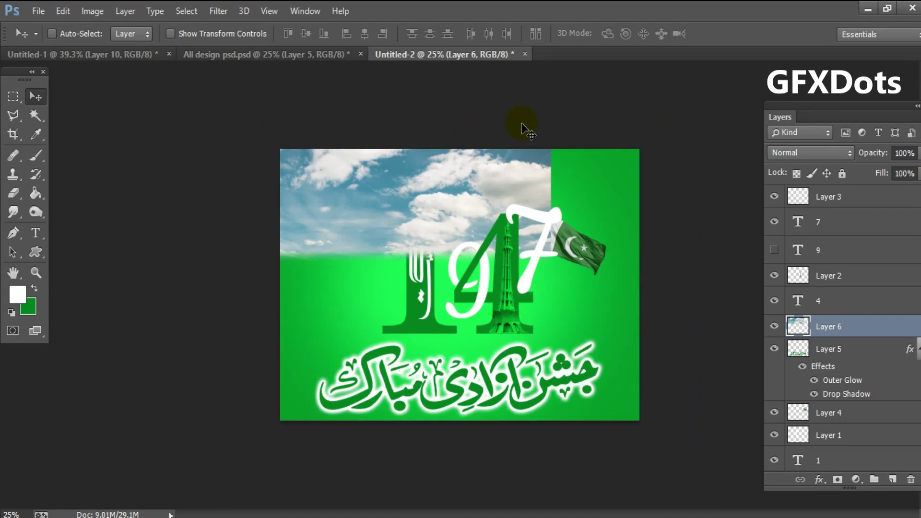
key(ctrl+bracketleft)
key(ctrl+bracketleft)
key(ctrl+bracketleft)
key(ctrl+bracketleft)
key(ctrl+bracketleft)
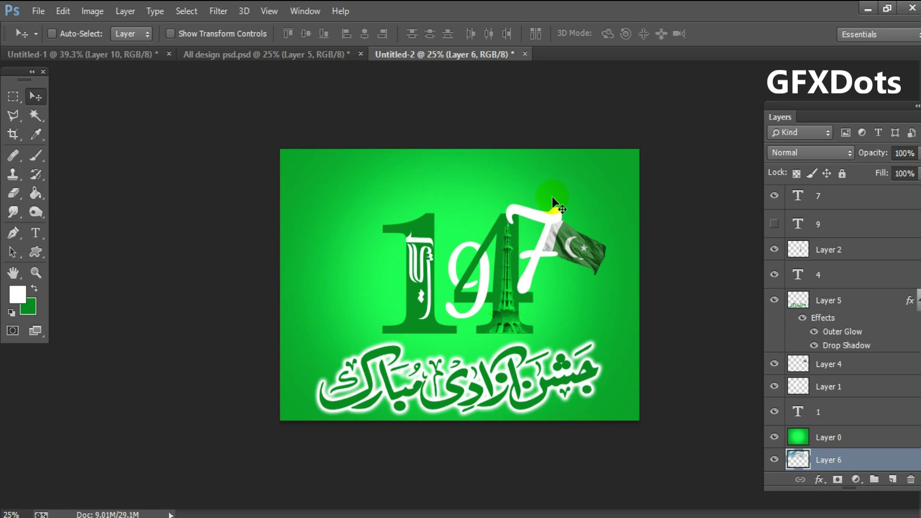
key(ctrl+bracketright)
Position the sky at the poster's top and stretch it to about 111.55% height
drag(490, 187, 583, 229)
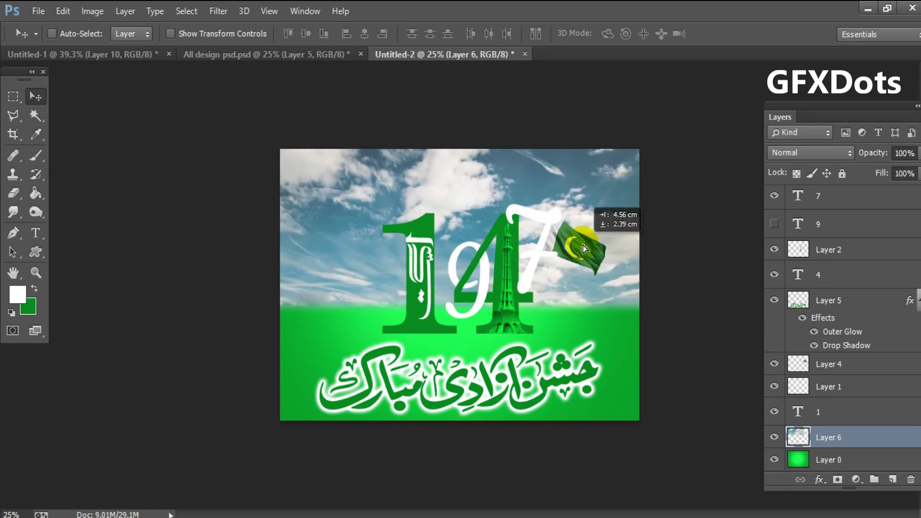
drag(583, 230, 576, 229)
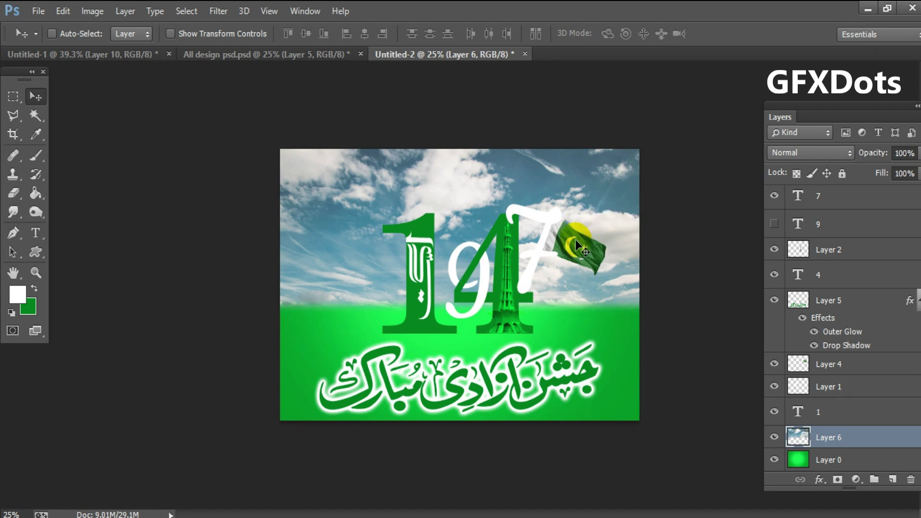
key(ctrl+t)
drag(649, 242, 645, 242)
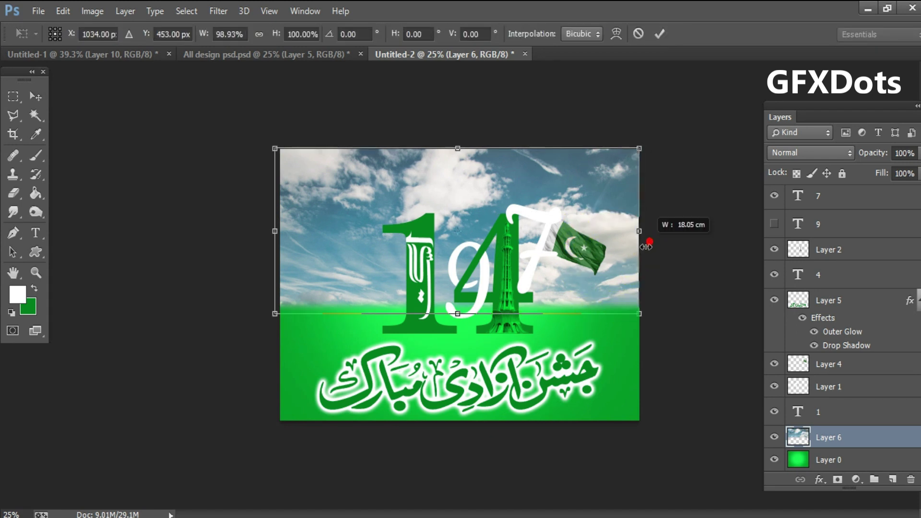
drag(280, 230, 285, 229)
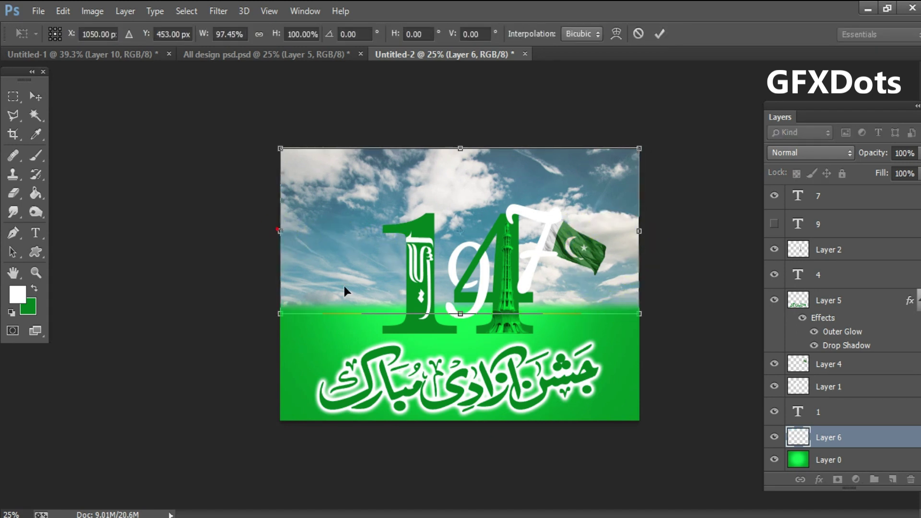
drag(465, 311, 472, 327)
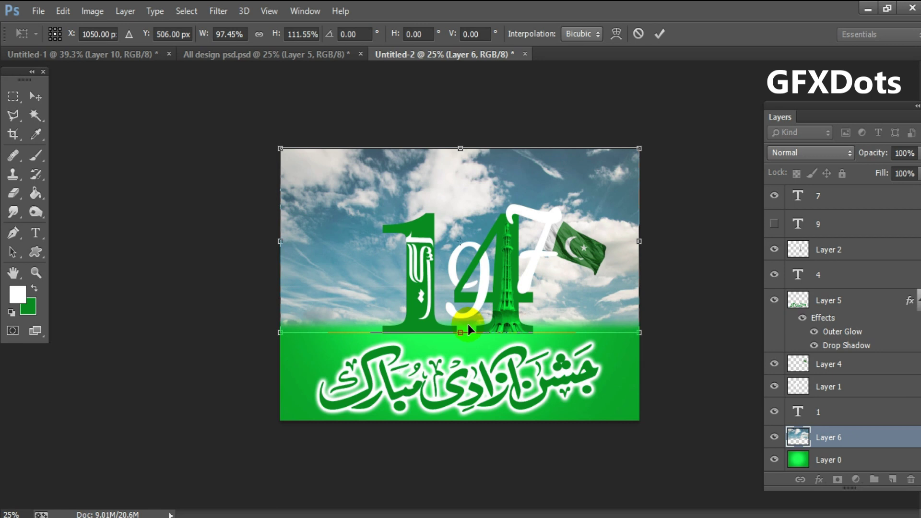
key(Return)
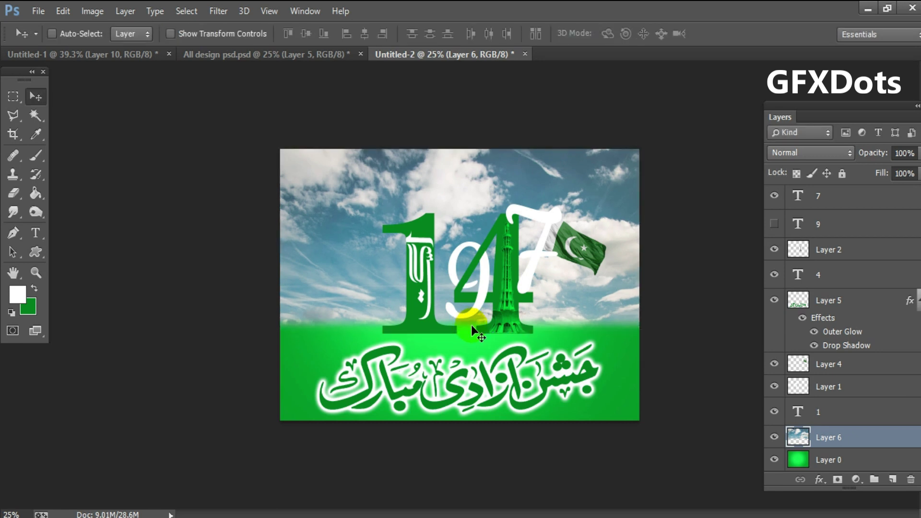
Blend the sky layer in Darken mode
click(799, 152)
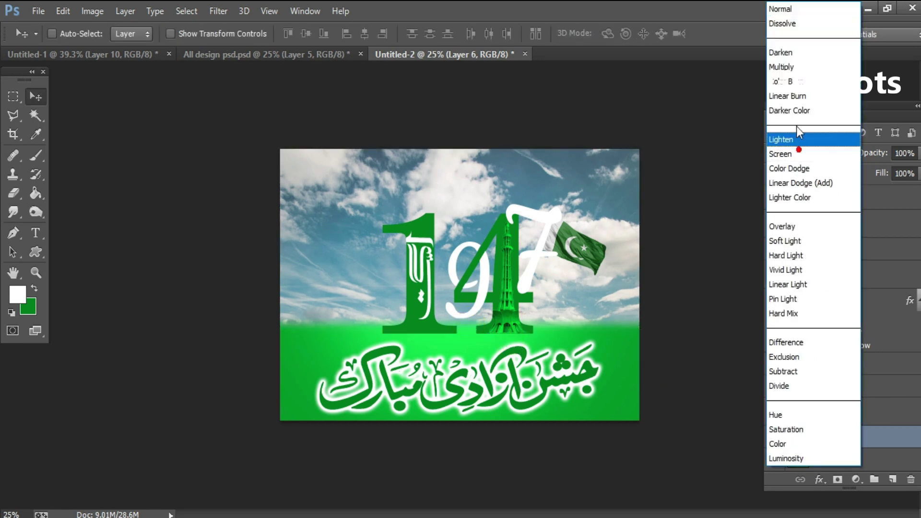
click(778, 55)
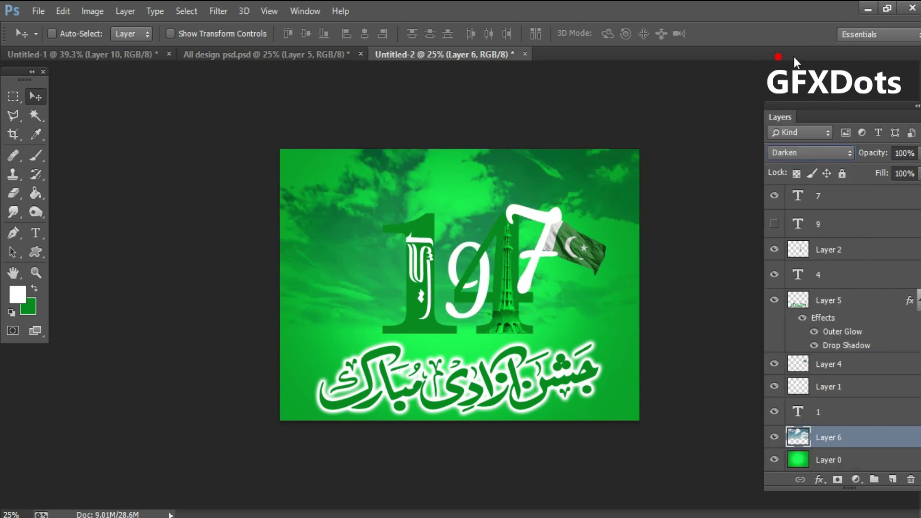
key(Down)
key(Down)
key(Down)
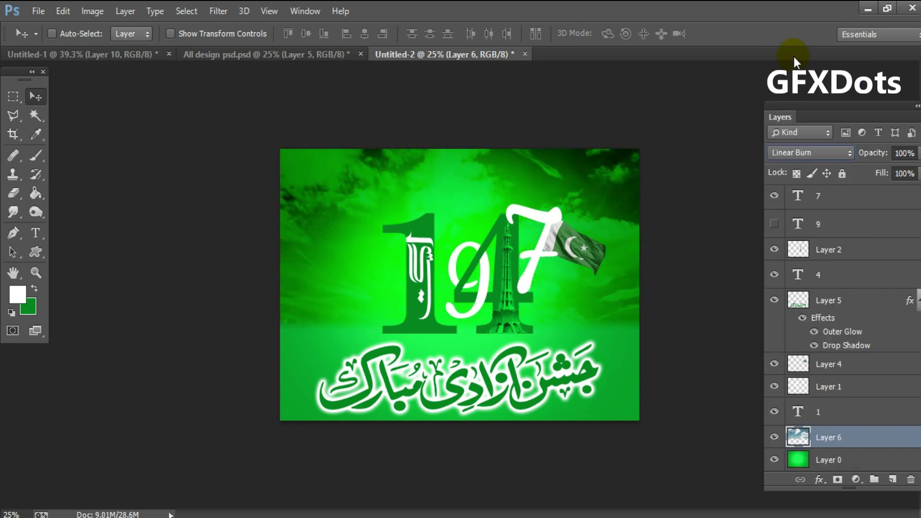
key(Down)
key(Up)
key(Up)
key(Up)
key(Up)
key(Up)
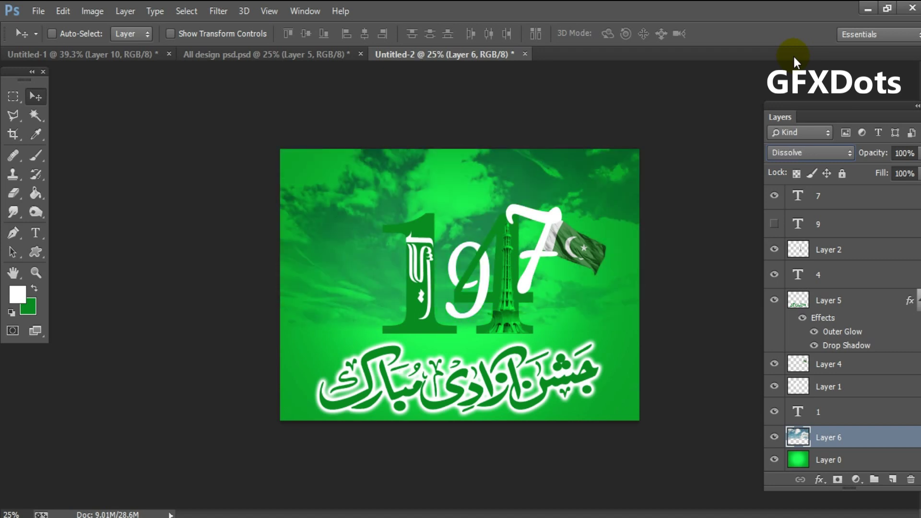
key(Up)
key(Down)
key(Down)
key(Down)
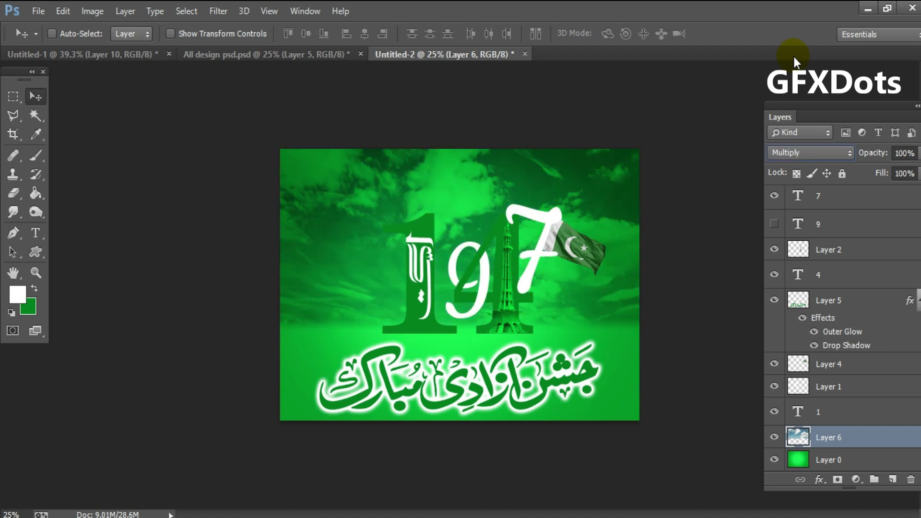
key(Up)
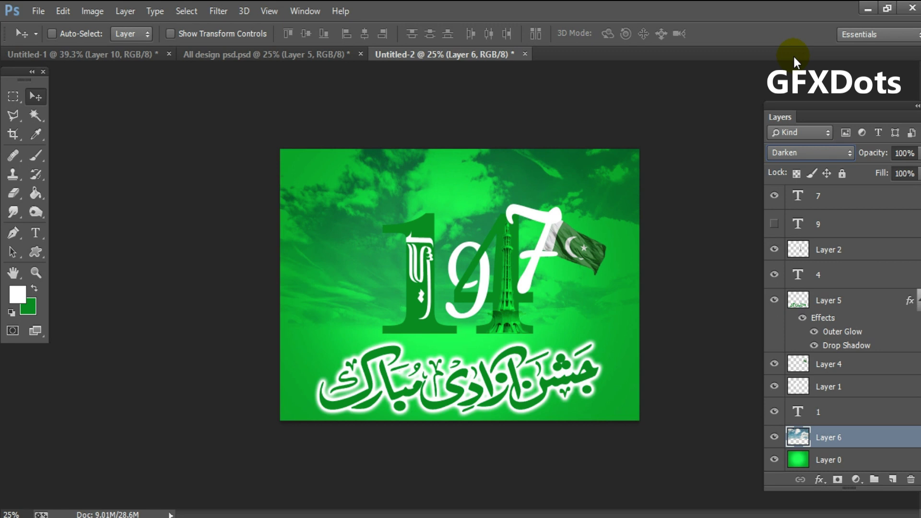
Keep the sky at 100% opacity and switch to the All design source file
click(917, 154)
drag(919, 171, 911, 175)
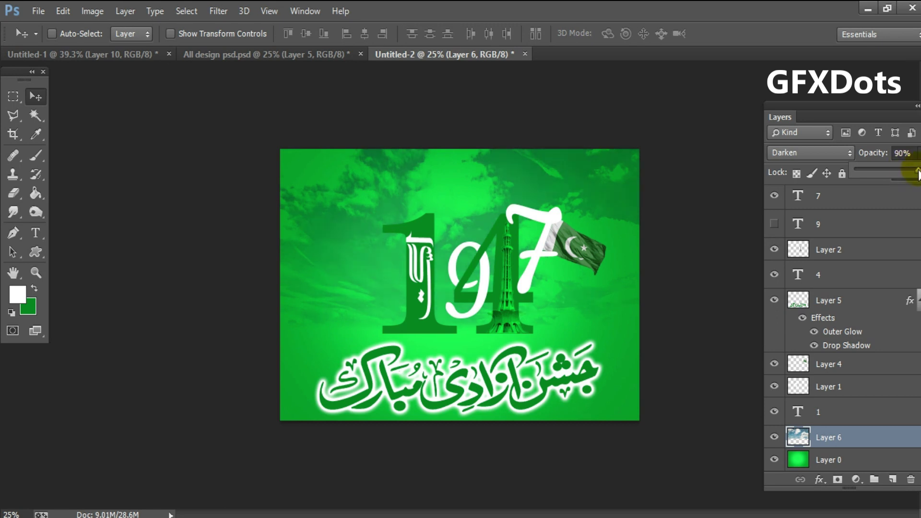
drag(917, 173, 920, 172)
click(851, 125)
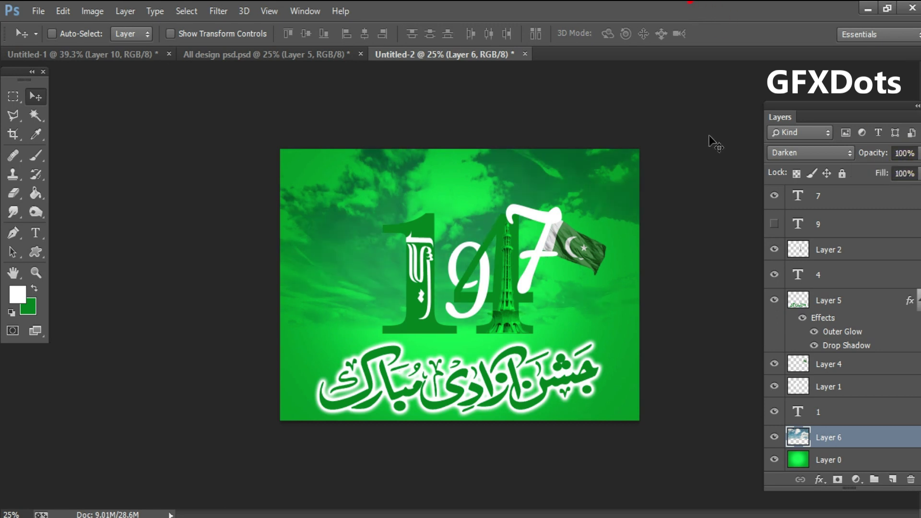
drag(438, 117, 556, 258)
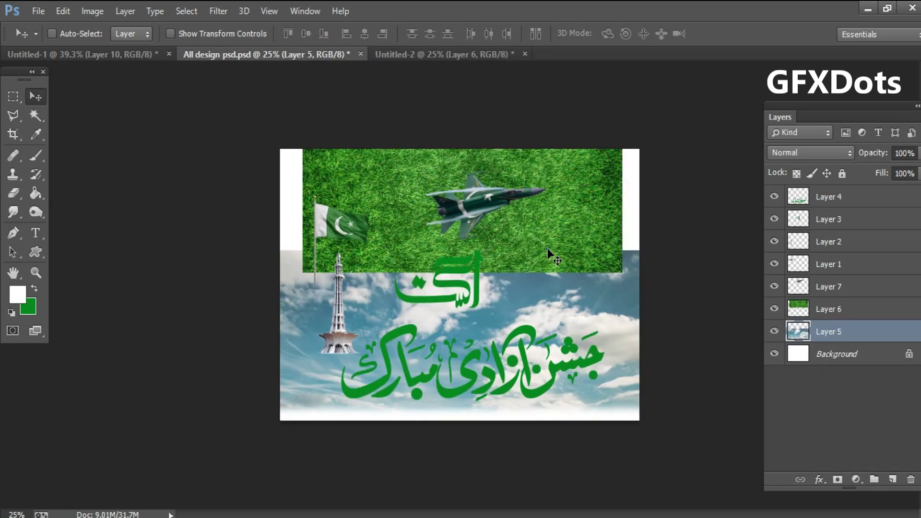
Bring the grass image in as Layer 7, widen it and squash it into the bottom band
mouse_move(556, 258)
mouse_down()
mouse_move(481, 64)
mouse_move(598, 434)
mouse_up()
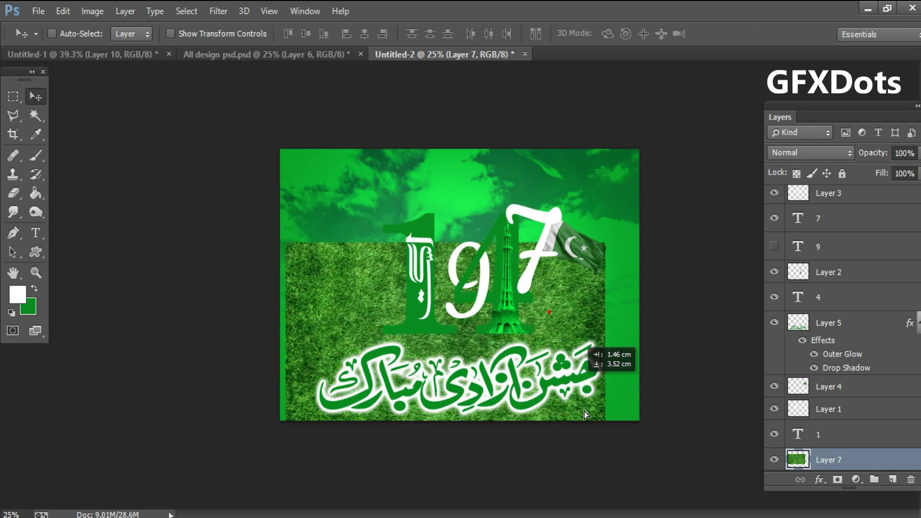
key(ctrl+t)
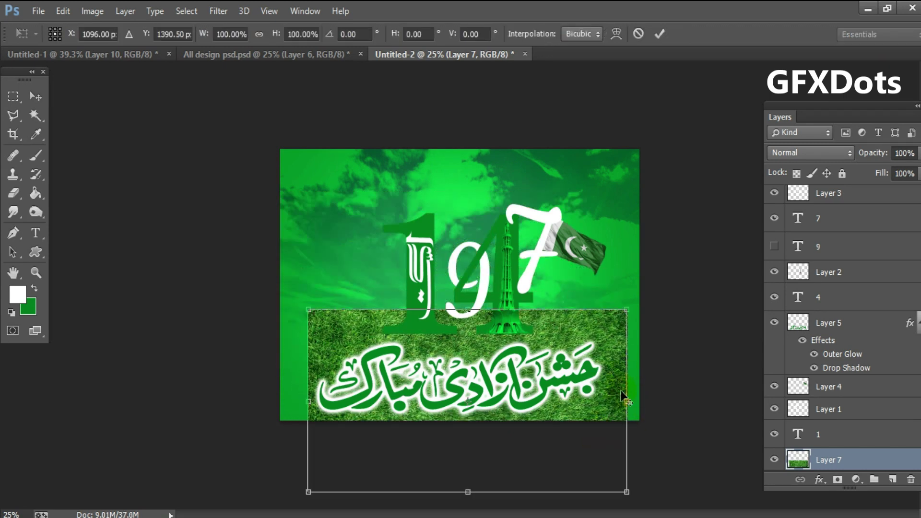
drag(624, 402, 648, 402)
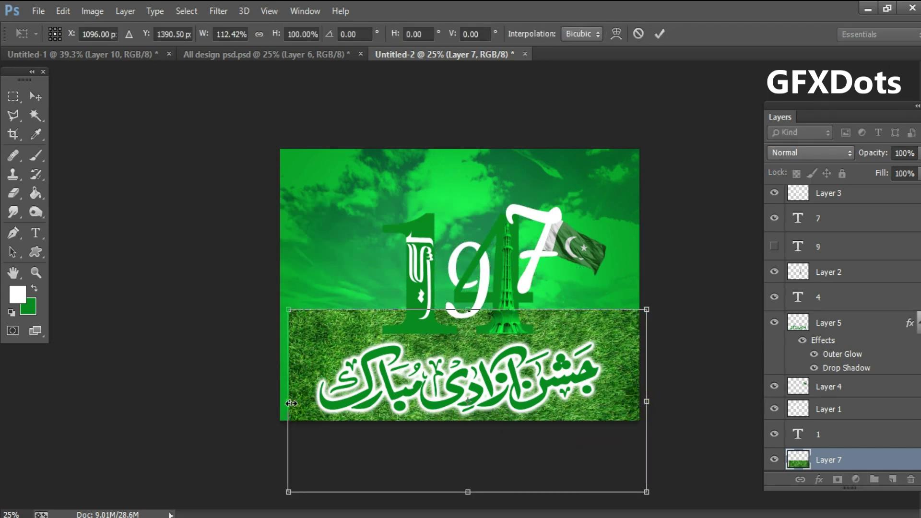
drag(308, 402, 277, 403)
drag(466, 310, 468, 329)
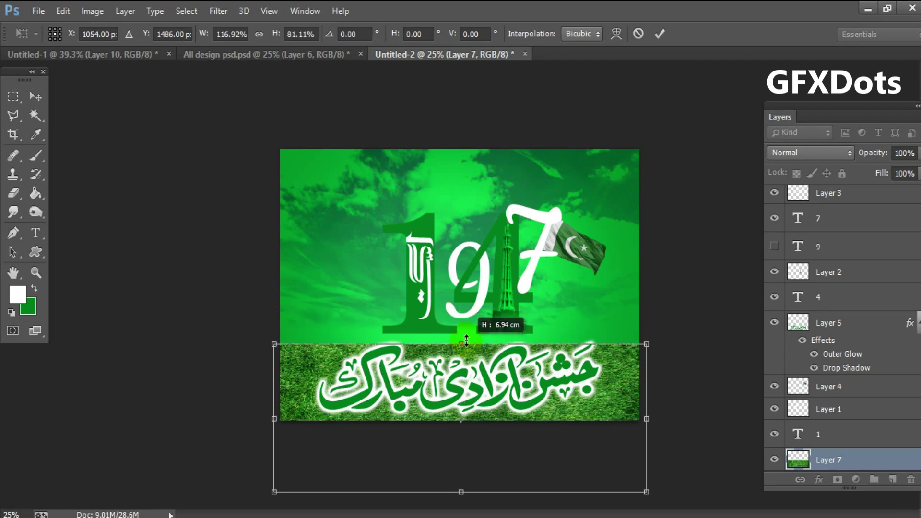
drag(459, 487, 461, 475)
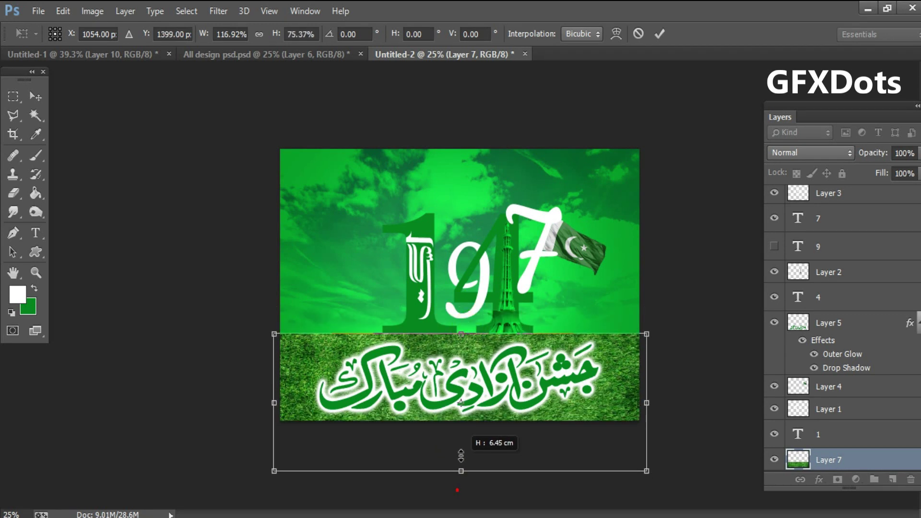
key(Return)
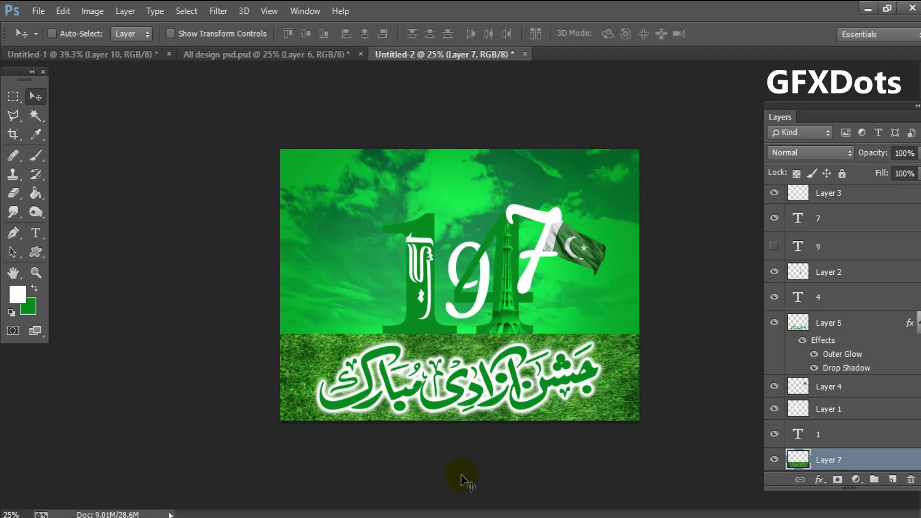
right_click(597, 410)
click(611, 408)
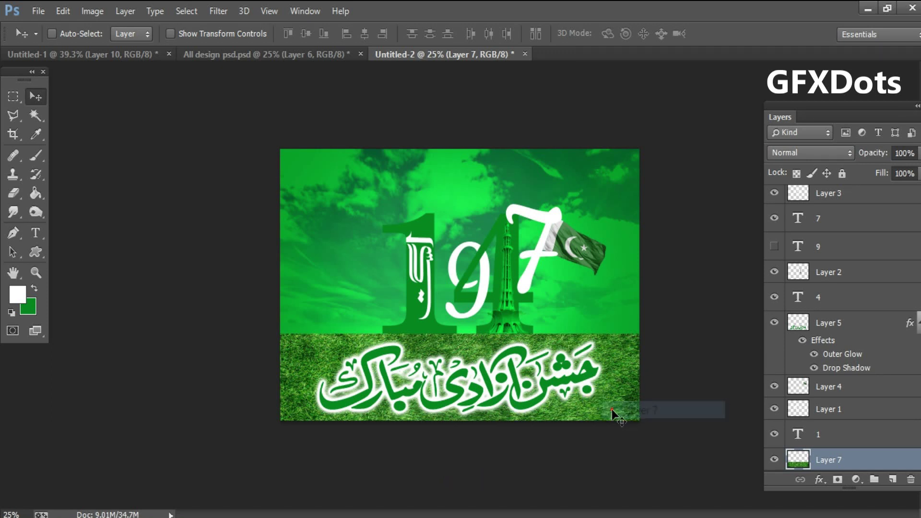
Cut a 50 px feathered band from the grass top to soften its edge
key(m)
drag(251, 246, 663, 370)
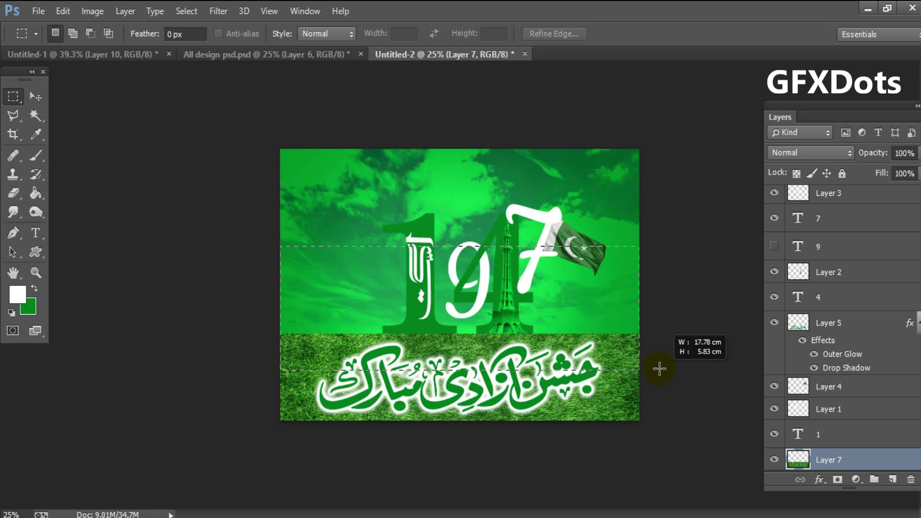
right_click(627, 350)
click(667, 64)
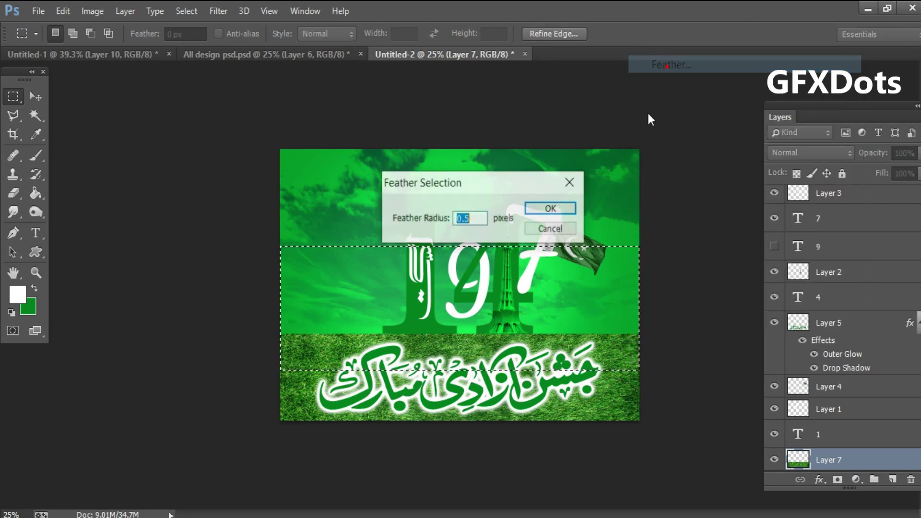
text(50)
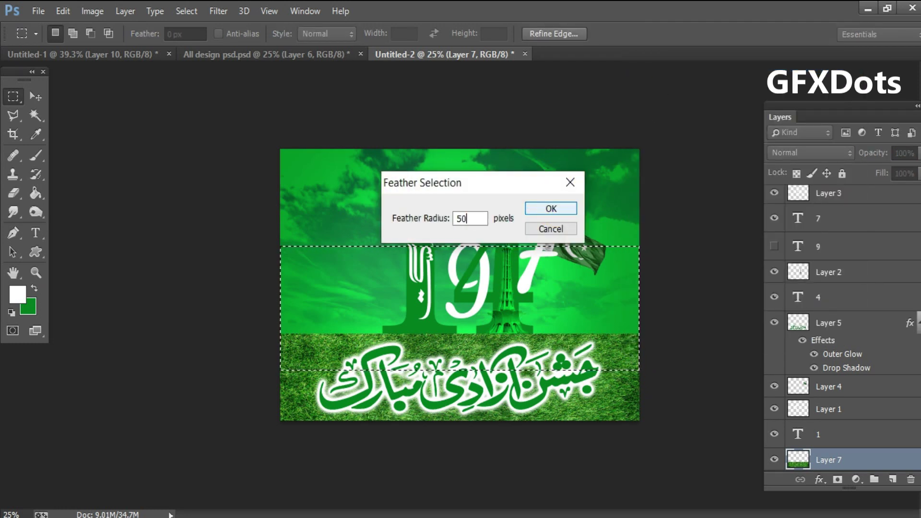
key(Return)
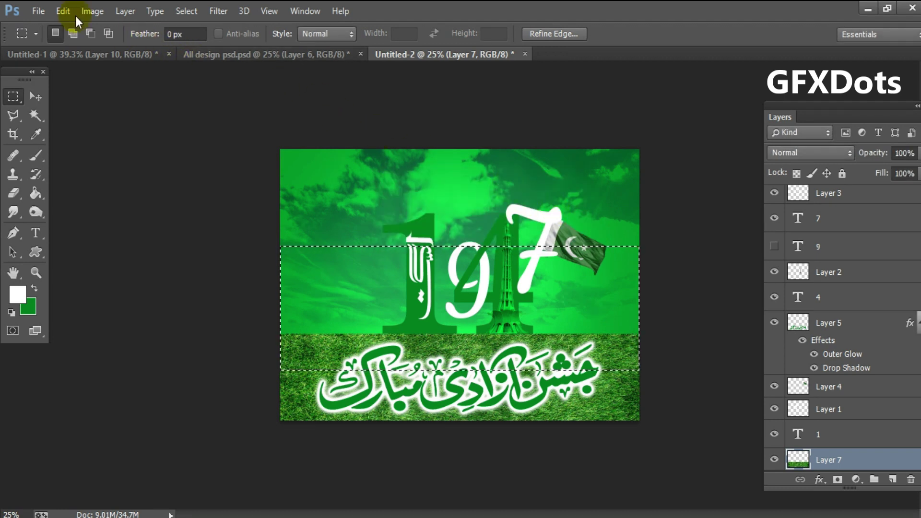
click(63, 11)
click(109, 113)
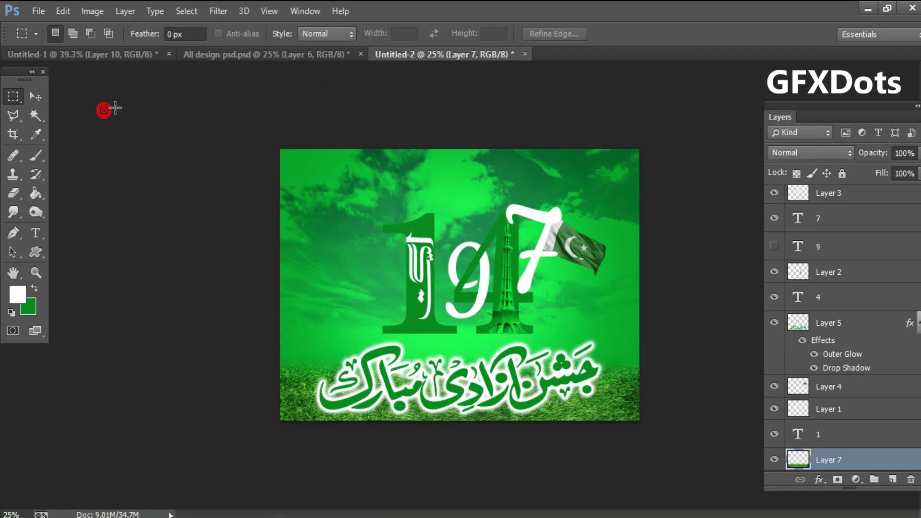
Stretch the grass layer taller and refit its edges to about 99% height
key(v)
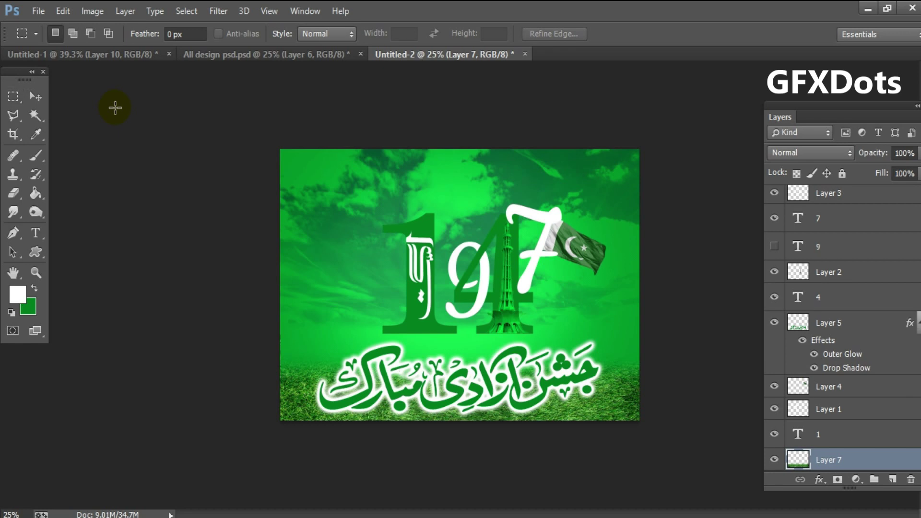
key(ctrl+t)
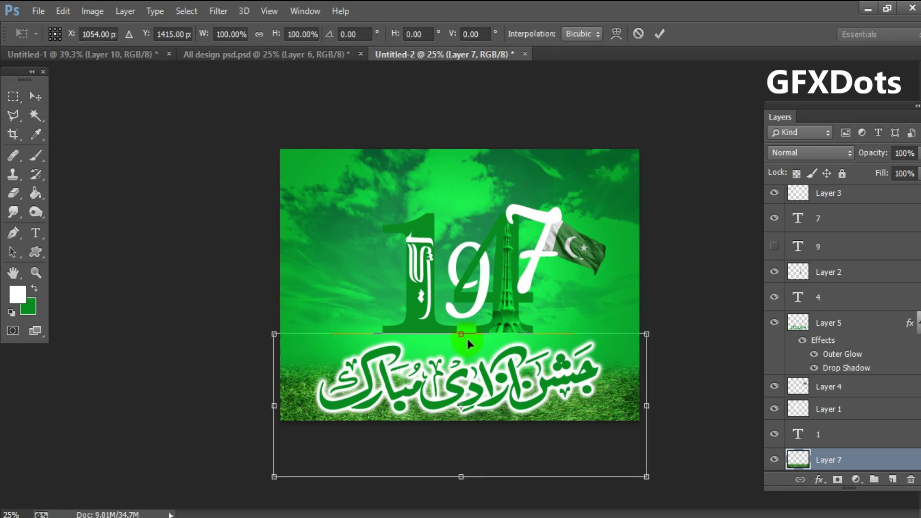
mouse_move(461, 336)
mouse_down()
mouse_move(468, 299)
mouse_move(468, 307)
mouse_up()
key(Return)
key(ctrl+plus)
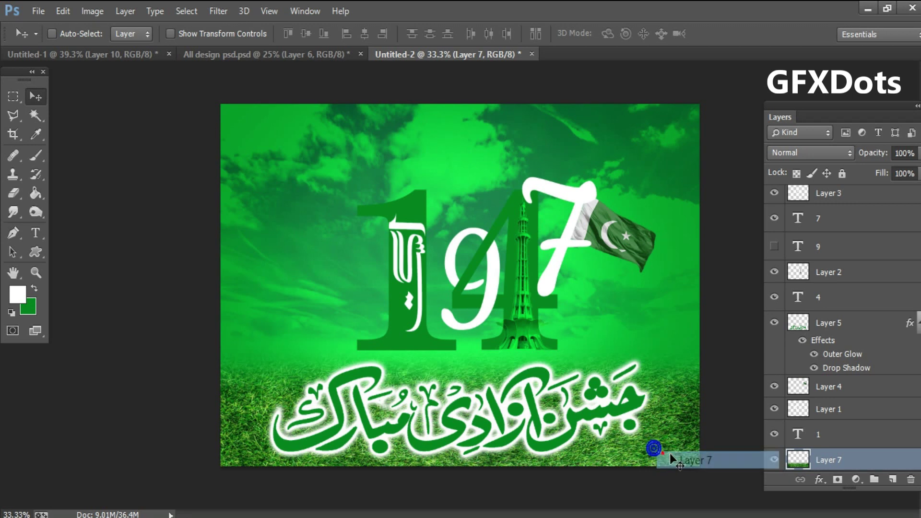
key(ctrl+t)
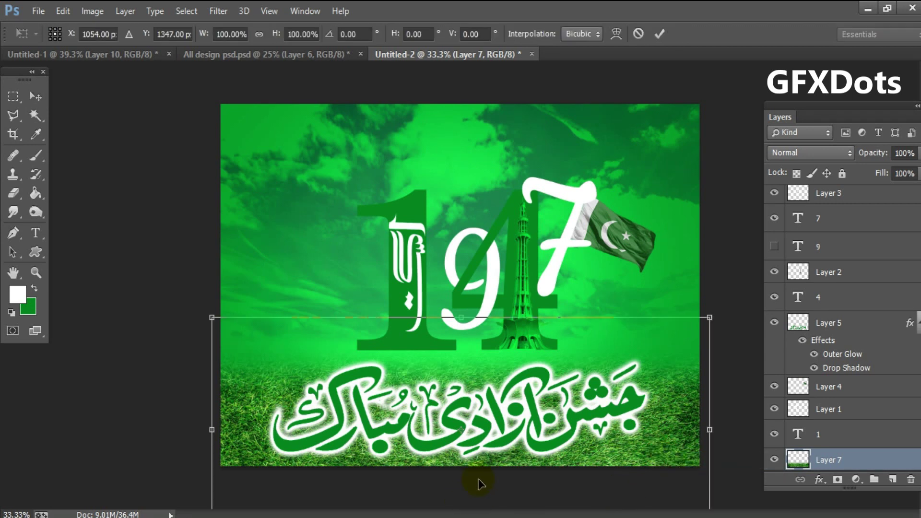
key(ctrl+minus)
drag(461, 479, 461, 467)
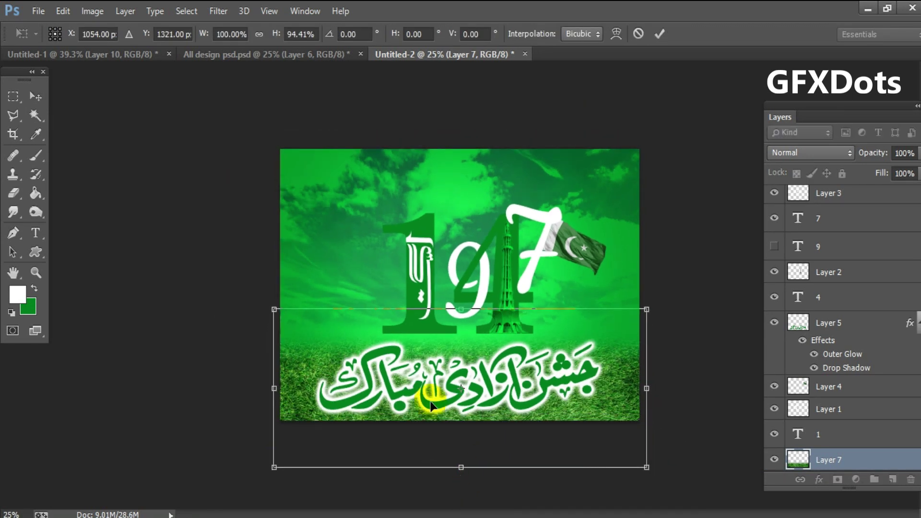
drag(461, 310, 457, 301)
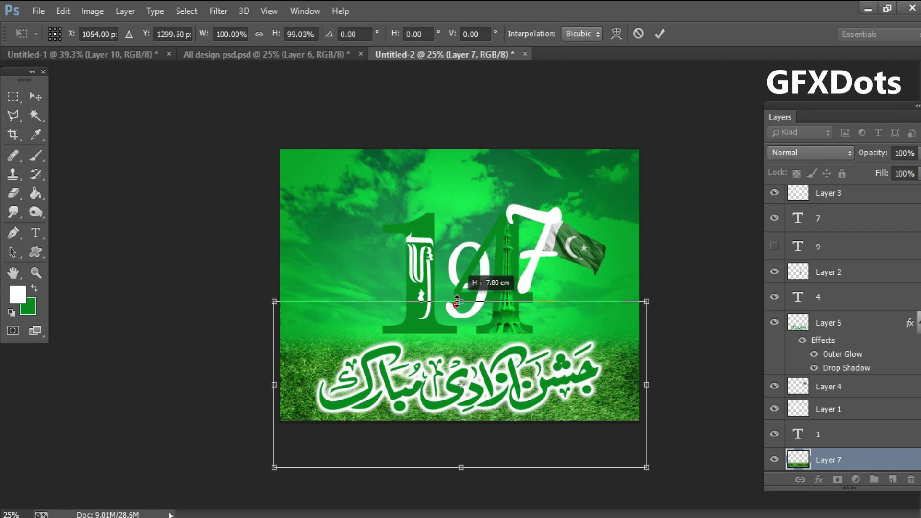
key(Return)
Zoom in to inspect the grass blend, then switch to All design psd.psd
key(z)
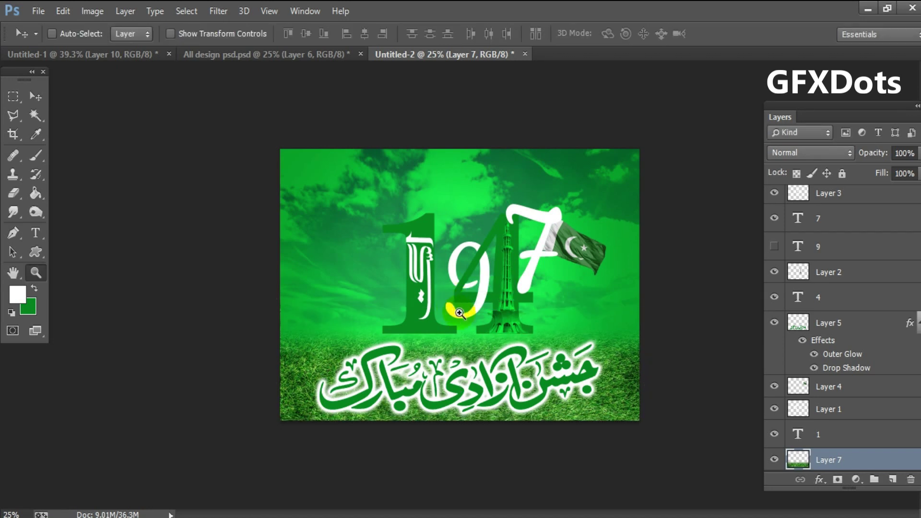
drag(459, 313, 474, 324)
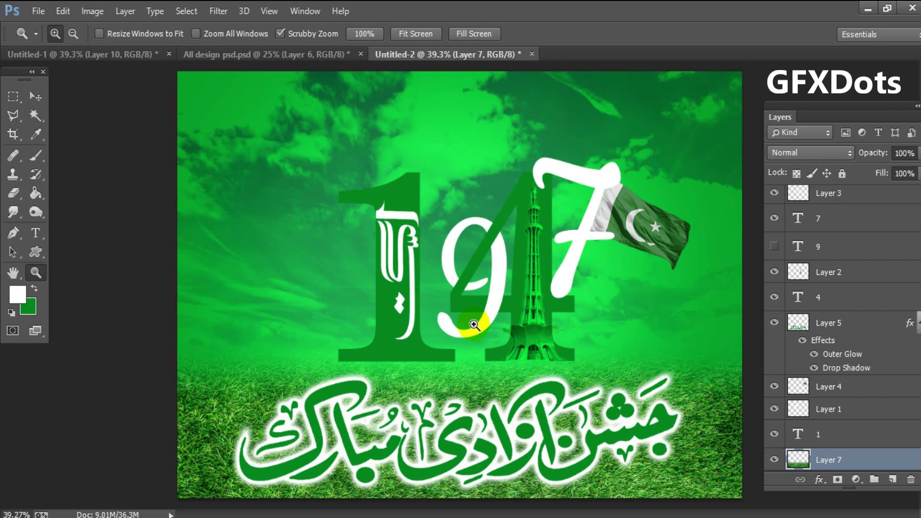
alt+click(474, 326)
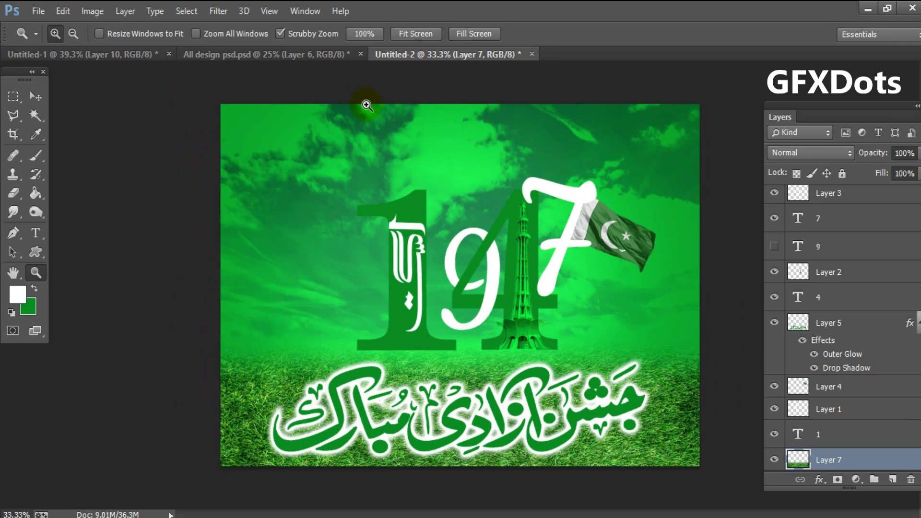
click(324, 54)
Bring the jet into the poster, scaled about 81% and tilted -7° above the numerals
key(v)
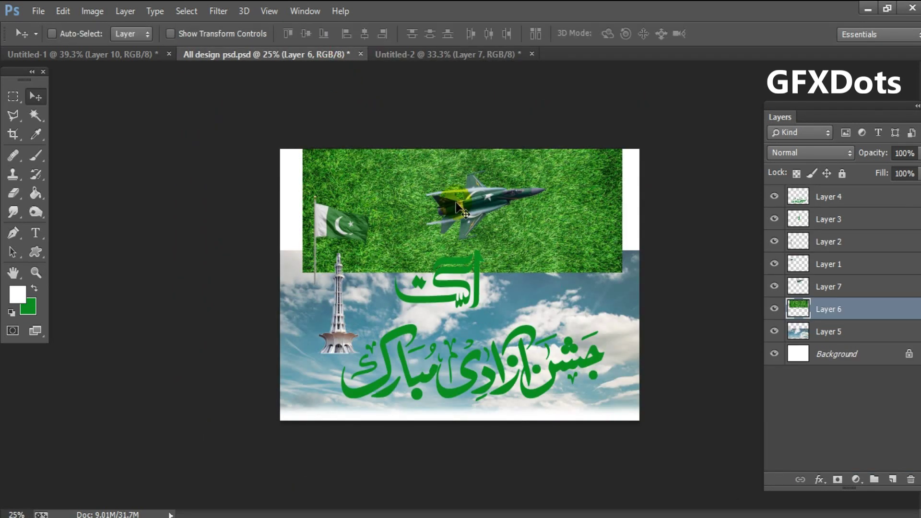
mouse_move(461, 203)
mouse_down()
mouse_move(470, 210)
mouse_move(443, 101)
mouse_move(443, 56)
mouse_move(468, 171)
mouse_move(488, 172)
mouse_move(454, 177)
mouse_up()
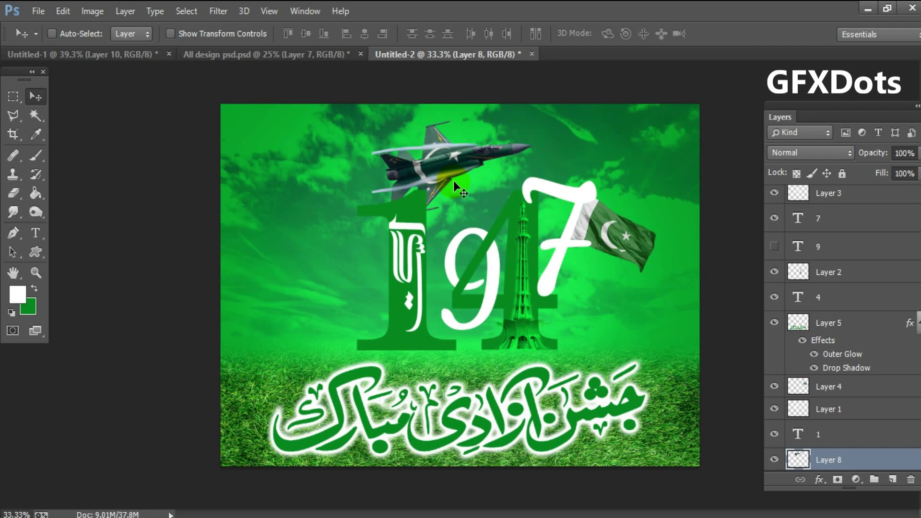
key(ctrl+t)
drag(535, 120, 529, 124)
mouse_move(493, 170)
mouse_down()
mouse_move(456, 166)
mouse_move(501, 171)
mouse_up()
mouse_move(551, 142)
mouse_down()
mouse_move(553, 129)
mouse_move(525, 129)
mouse_up()
drag(489, 165, 483, 156)
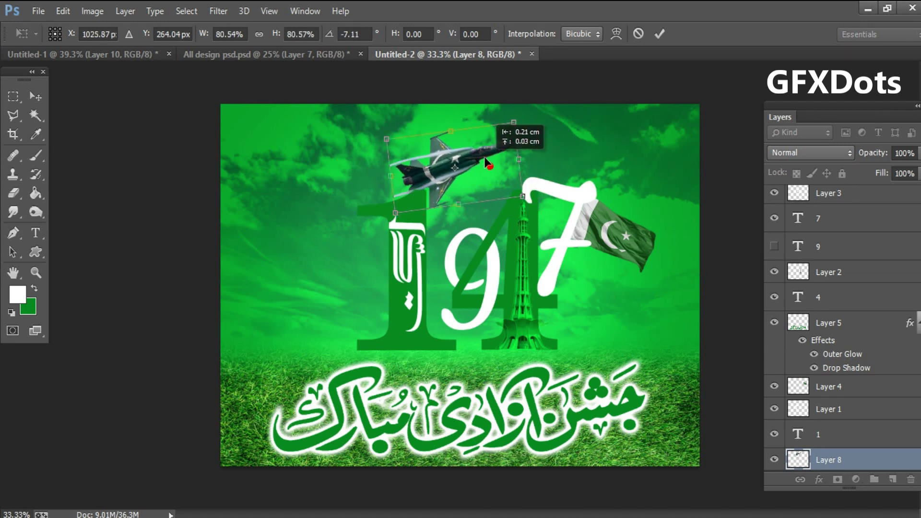
key(Return)
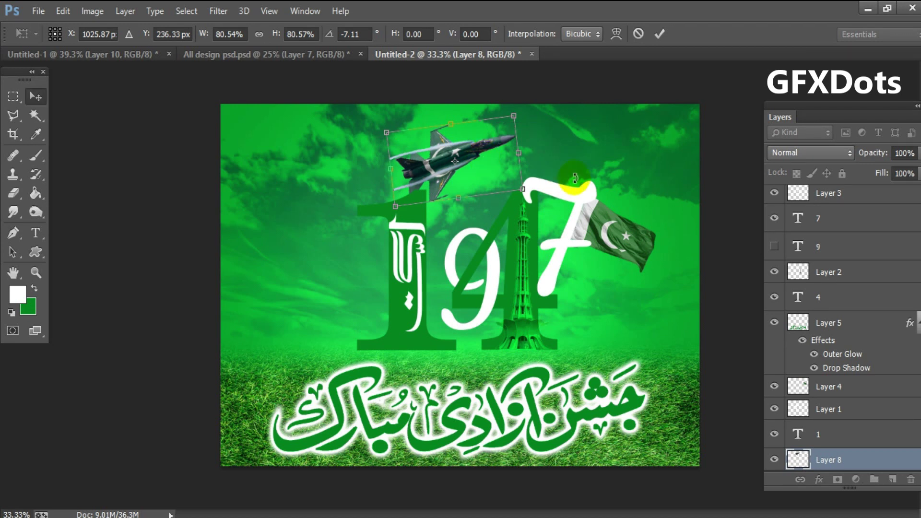
Nudge the jet into place and set its layer opacity to 90%
drag(488, 142, 489, 150)
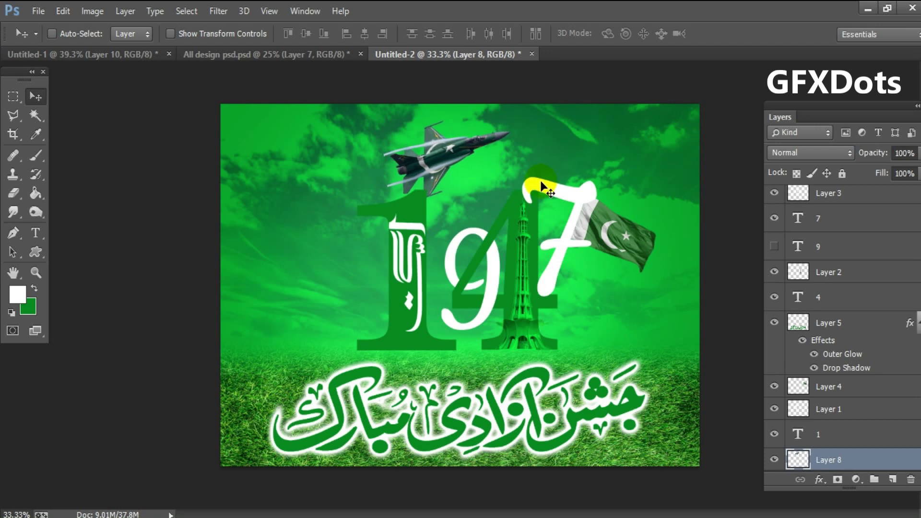
drag(459, 146, 469, 153)
key(9)
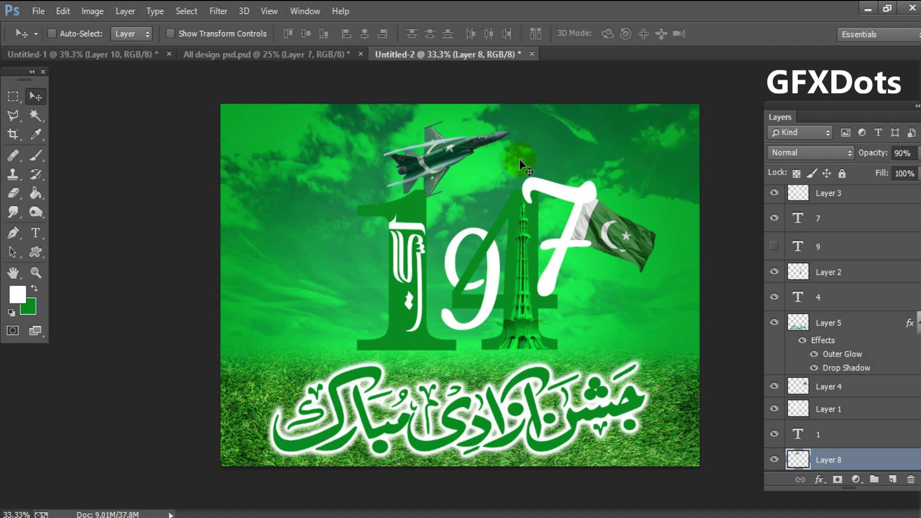
Add a drop shadow to Layer 3 using a green sampled from the poster
right_click(497, 265)
click(502, 273)
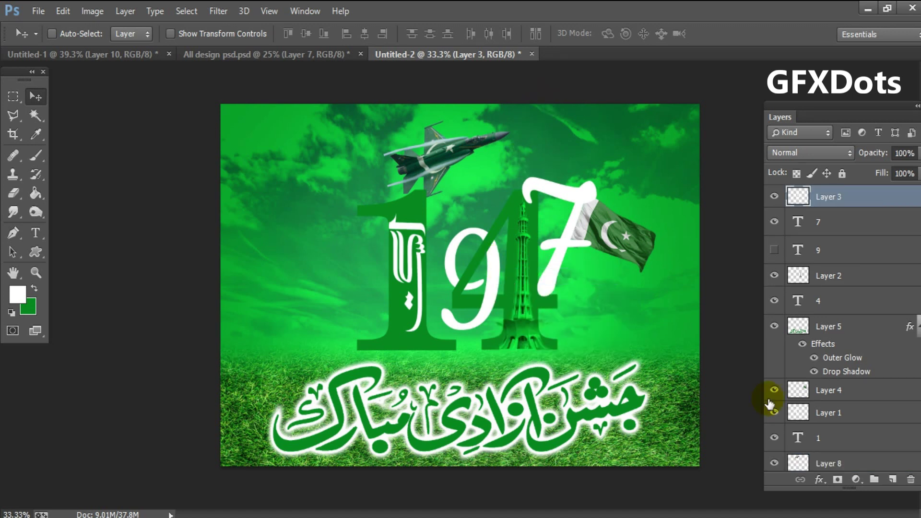
right_click(796, 197)
click(666, 154)
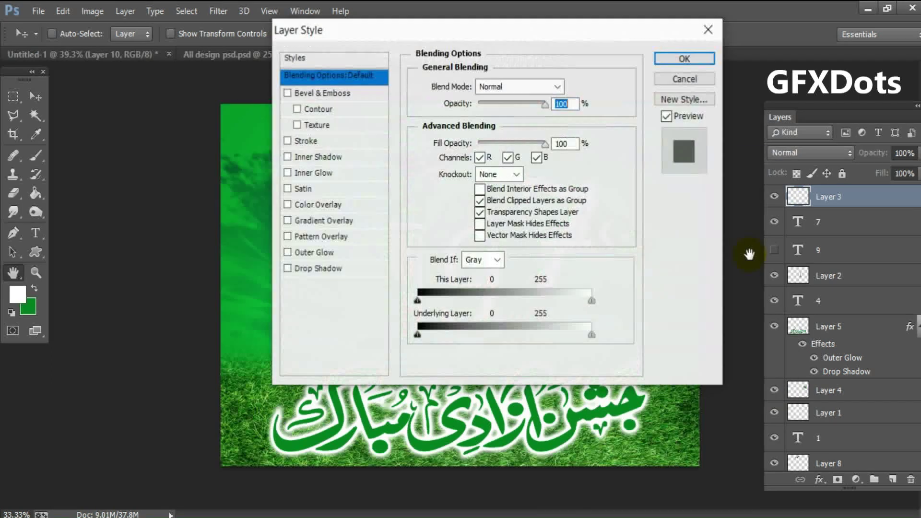
mouse_move(390, 29)
mouse_down()
mouse_move(620, 56)
mouse_move(611, 73)
mouse_up()
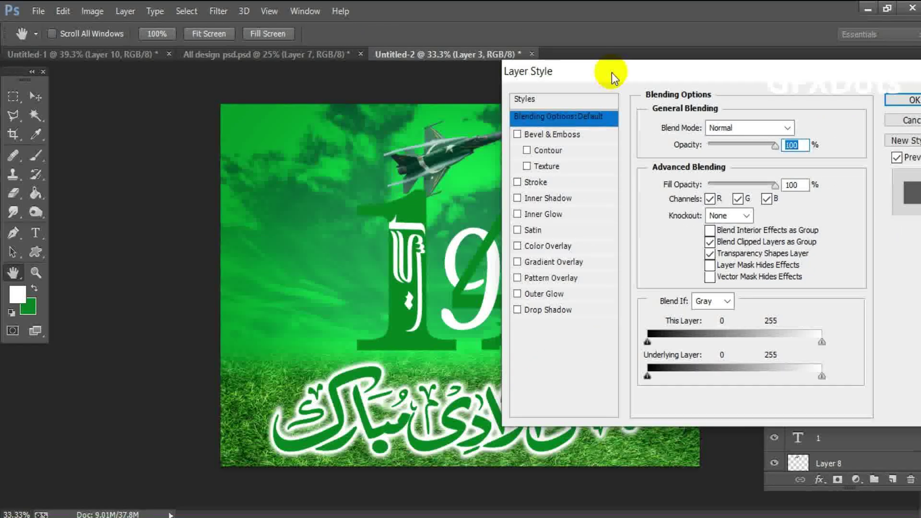
click(534, 310)
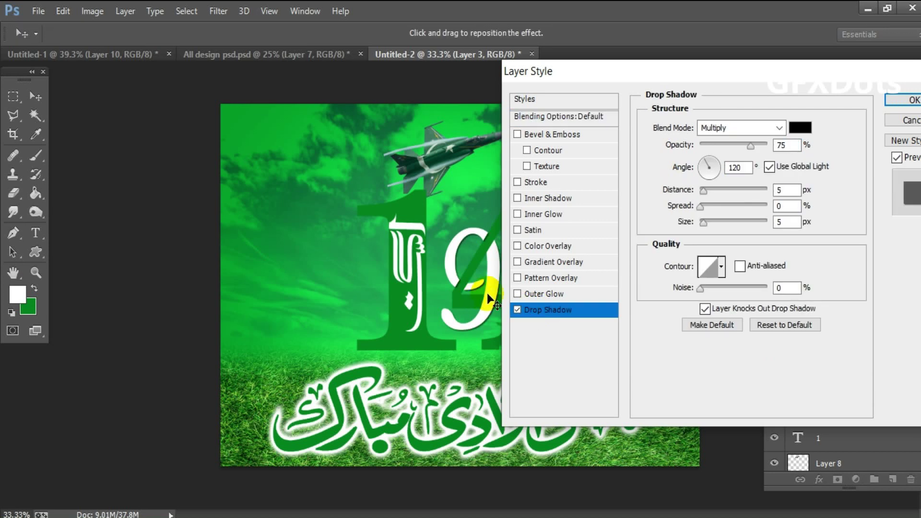
click(800, 127)
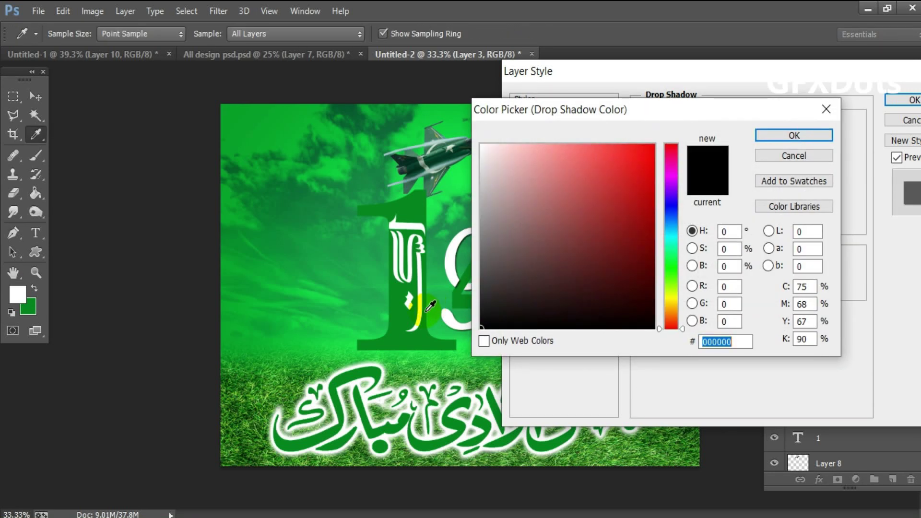
click(405, 322)
click(768, 135)
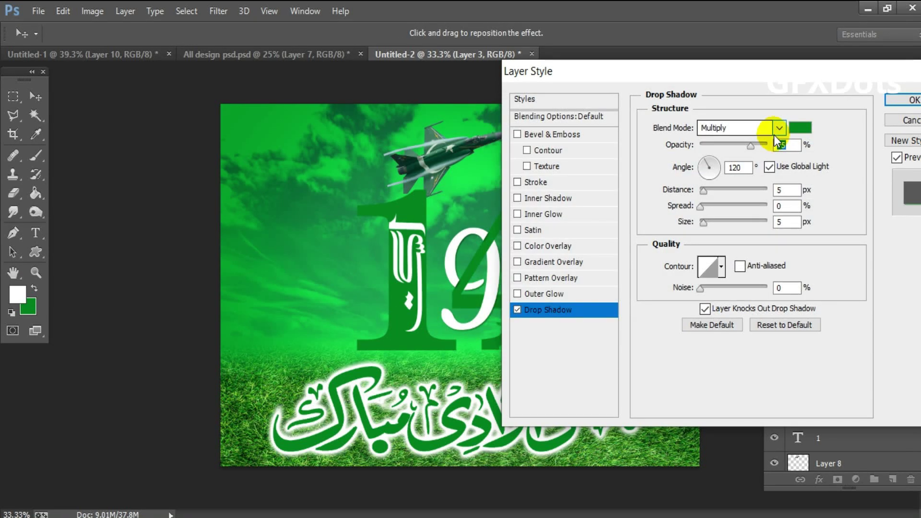
Set the shadow to size 10 and spread 12, apply it, then select the 7 layer
key(ctrl+plus)
scroll(504, 288, right, 5)
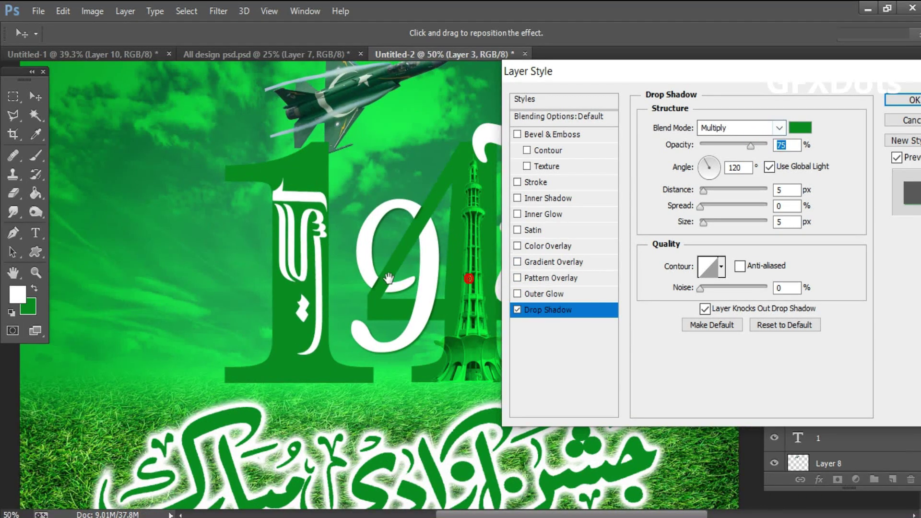
click(704, 223)
key(Up)
key(Up)
key(Up)
mouse_move(705, 222)
mouse_down()
mouse_move(713, 194)
mouse_move(706, 223)
mouse_up()
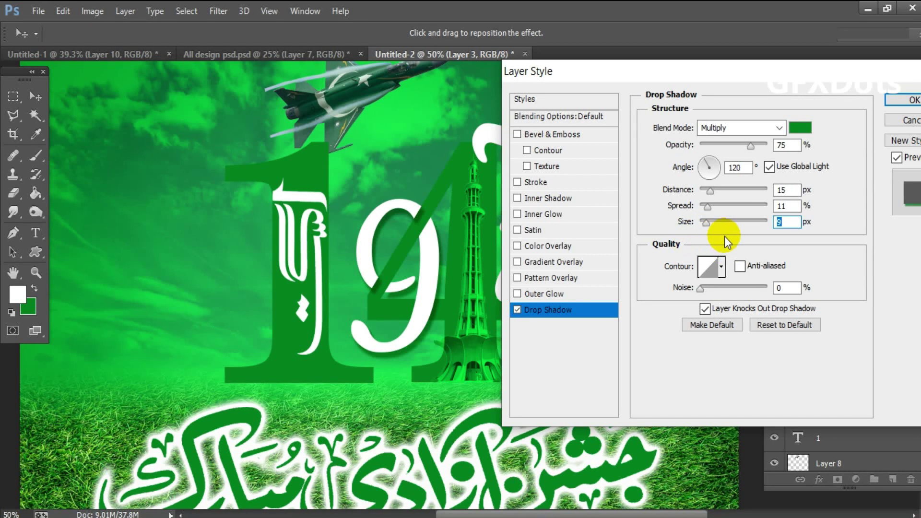
double_click(781, 223)
text(10)
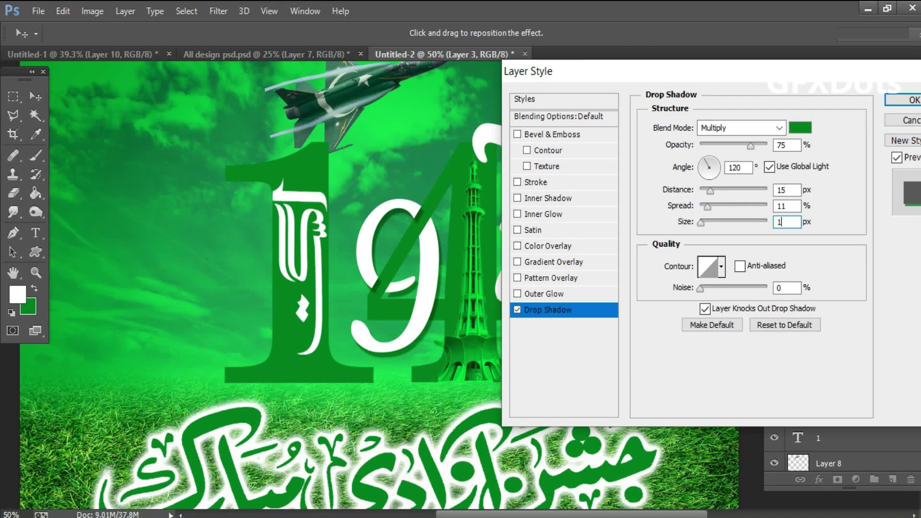
double_click(781, 205)
text(12)
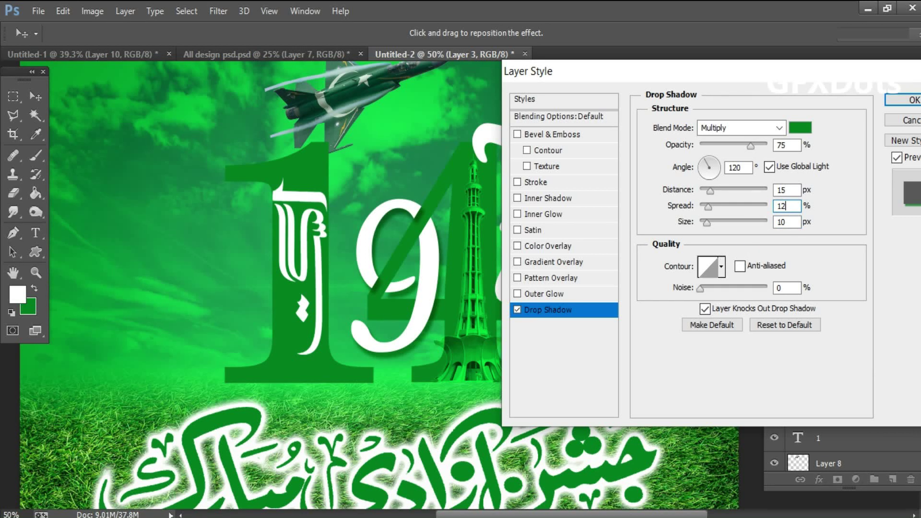
click(895, 101)
right_click(554, 154)
click(563, 166)
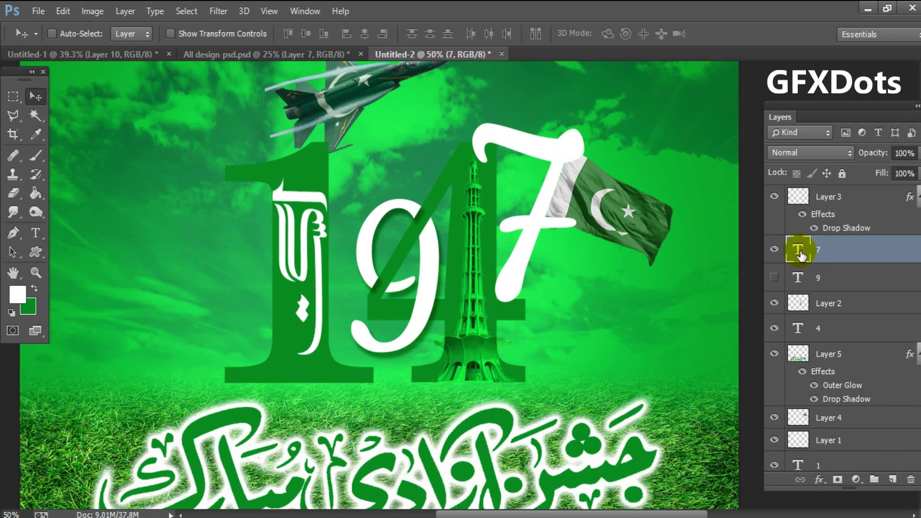
Add a drop shadow to the 7 with distance 15, spread 12 and size 10
right_click(799, 250)
click(683, 159)
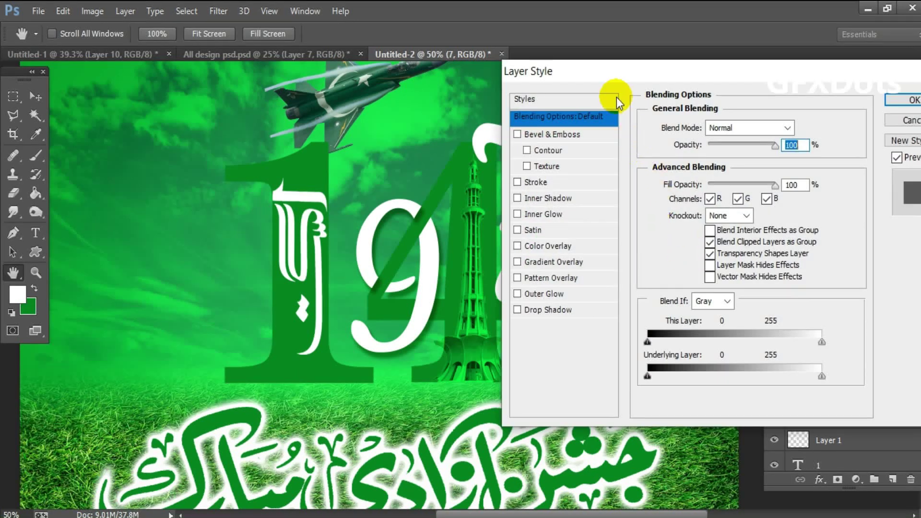
drag(607, 72, 674, 136)
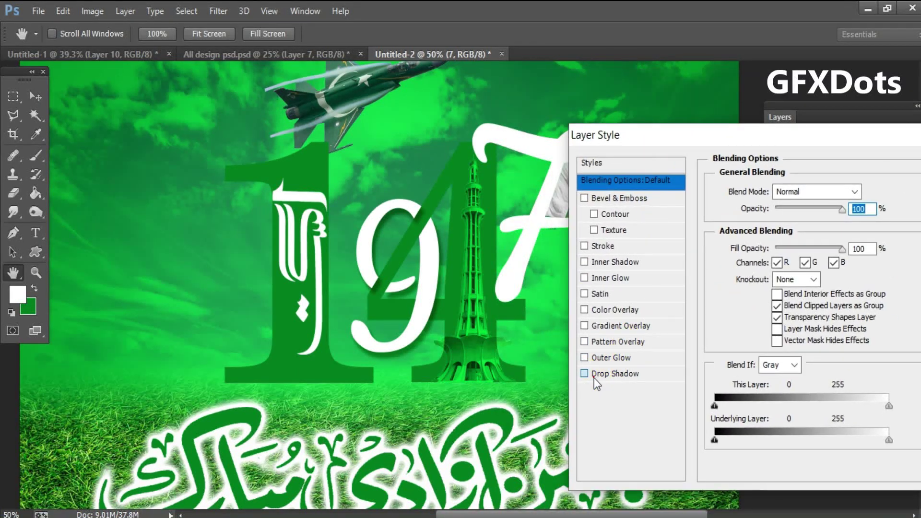
click(594, 378)
drag(861, 254, 821, 249)
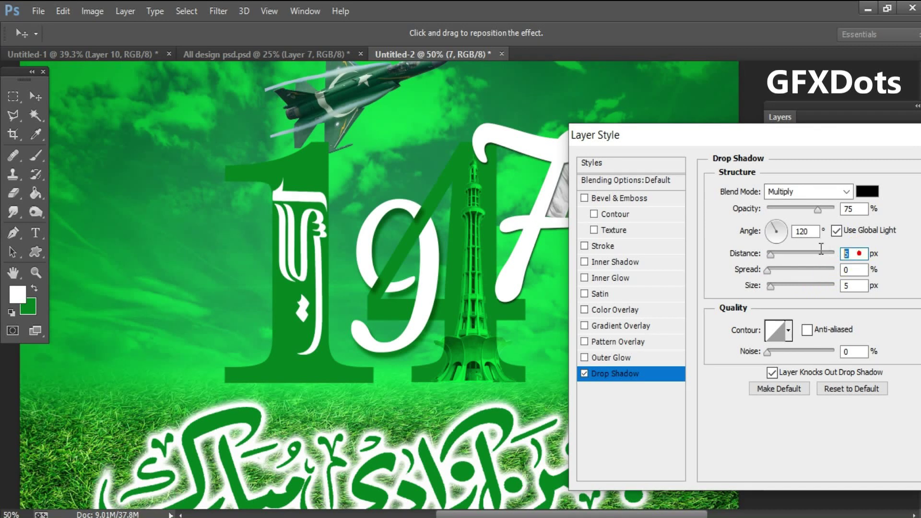
text(15)
key(Tab)
text(12)
key(Tab)
text(10)
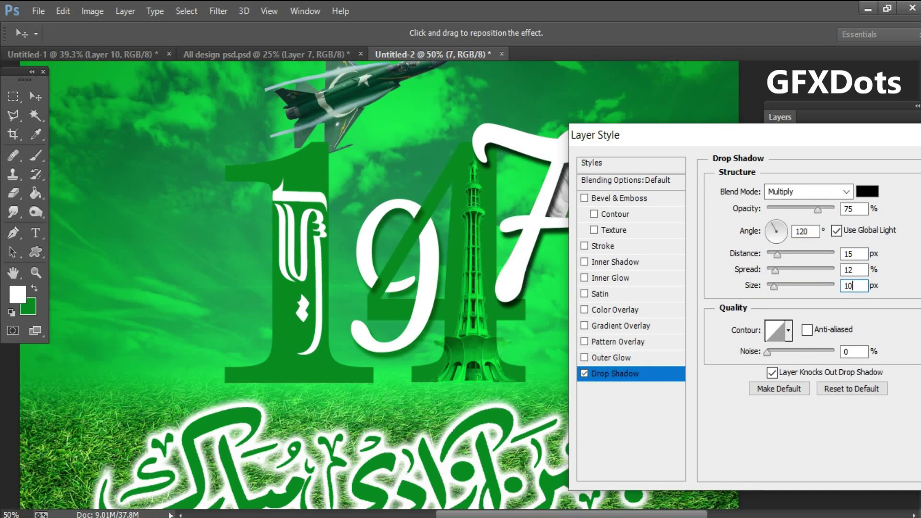
Make the 7's shadow dark green, apply it, and fit the poster on screen
click(868, 192)
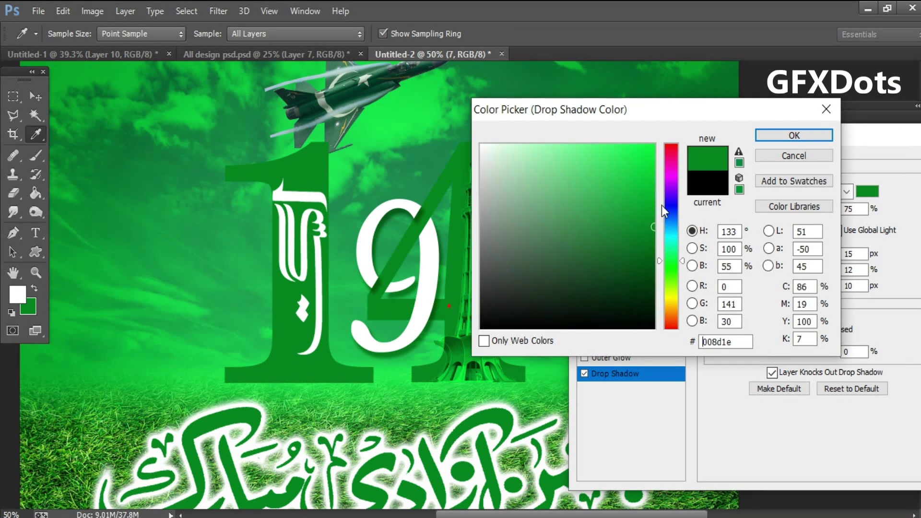
click(782, 136)
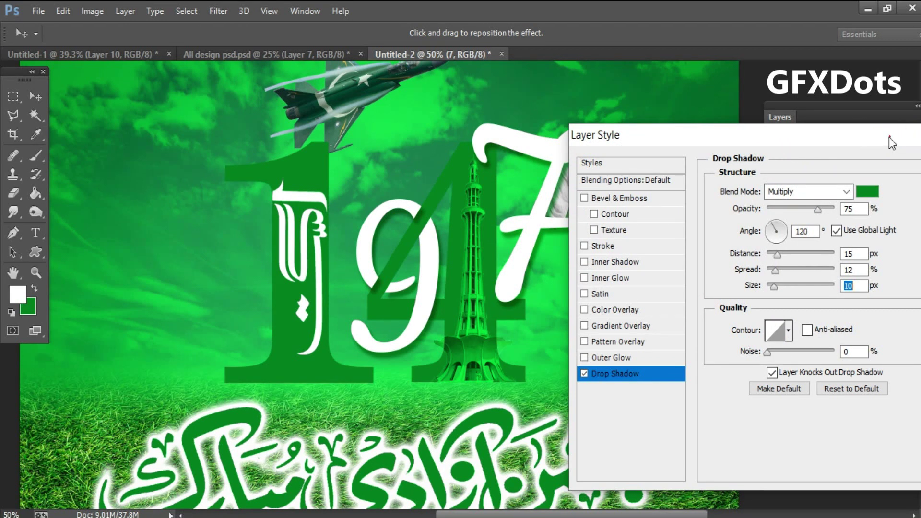
drag(889, 137, 620, 178)
click(694, 205)
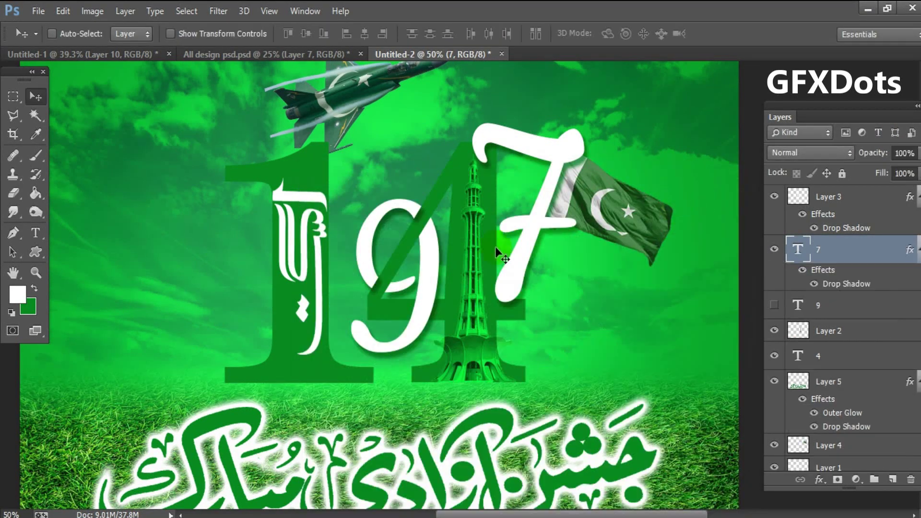
key(z)
right_click(477, 251)
click(489, 259)
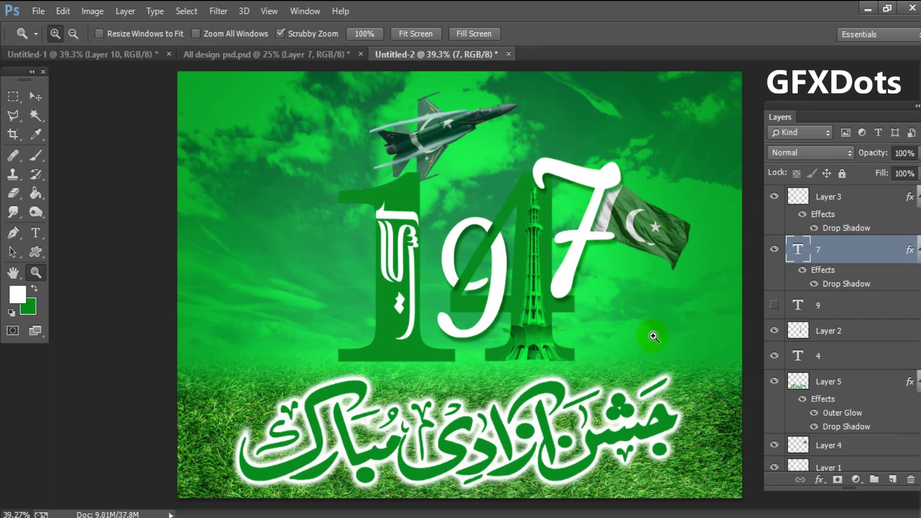
Add a new empty layer above Layer 7 for the shadow
scroll(771, 398, down, 3)
scroll(771, 397, down, 2)
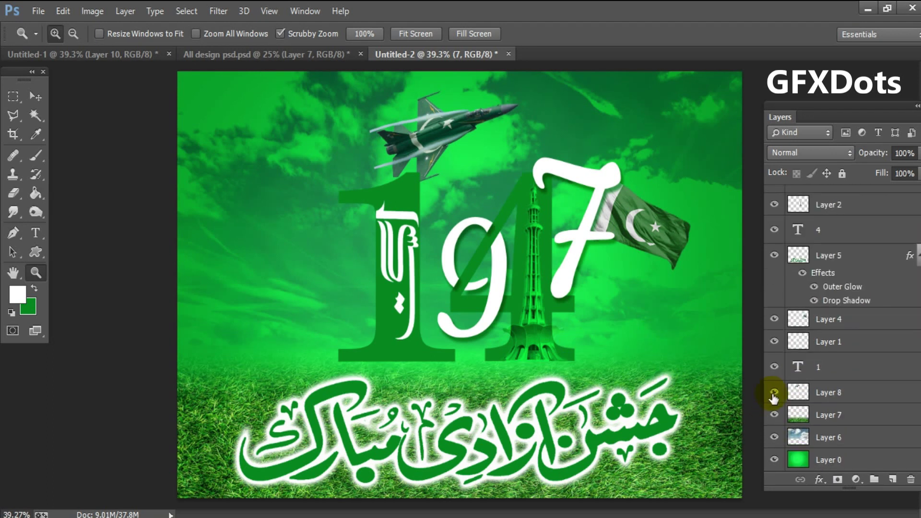
click(849, 414)
click(874, 479)
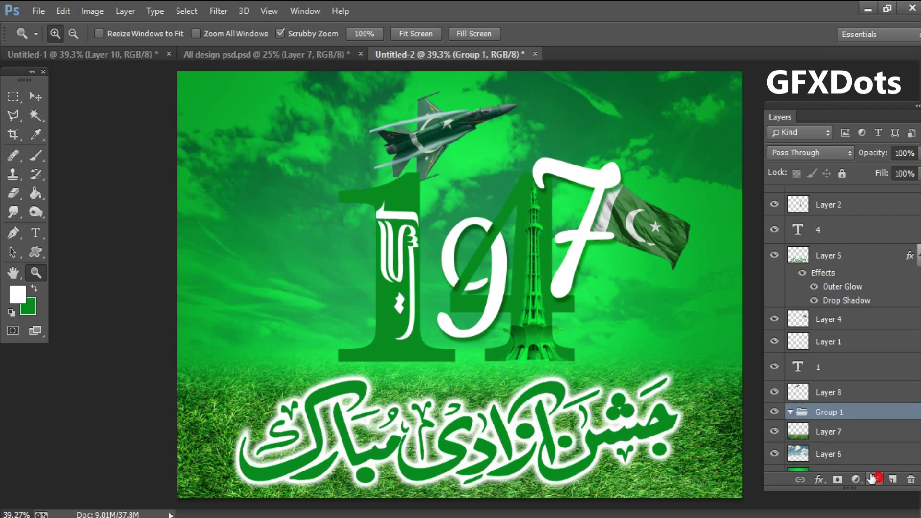
key(ctrl+z)
key(v)
click(892, 479)
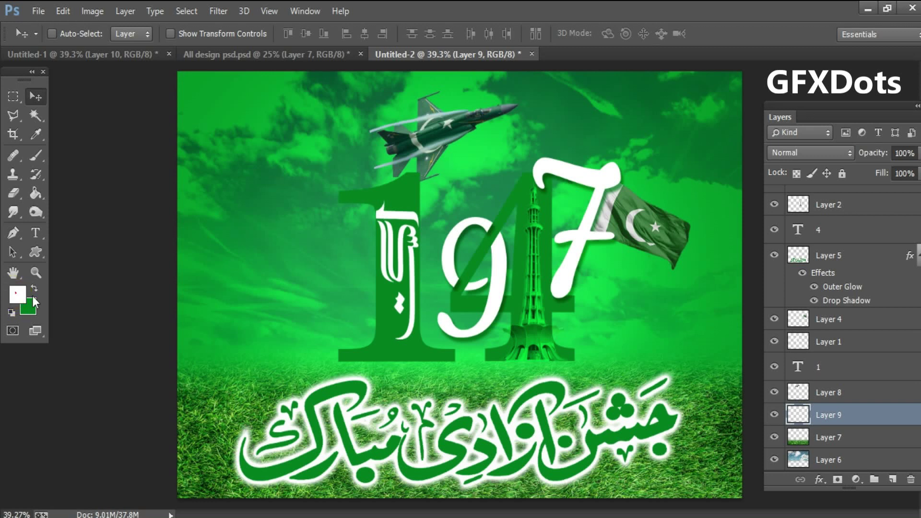
Set the foreground colour to pure black
click(18, 294)
click(481, 327)
drag(481, 327, 478, 331)
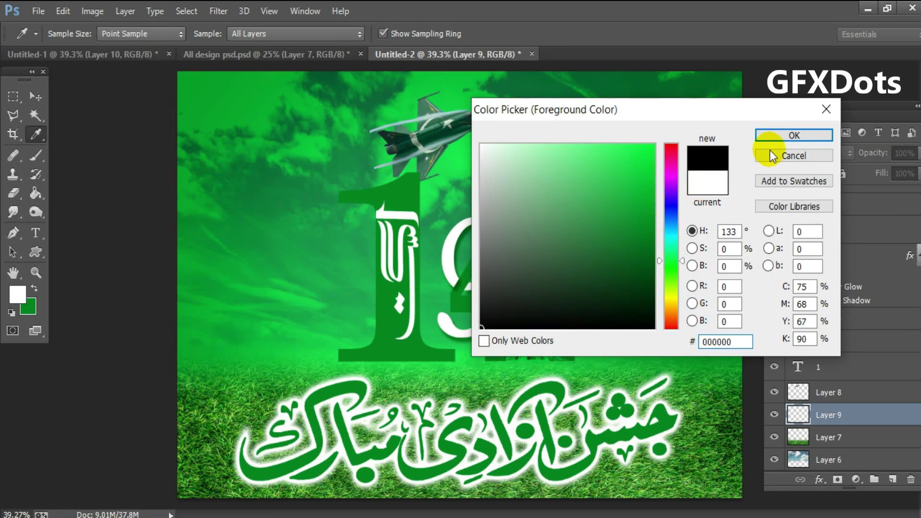
click(771, 138)
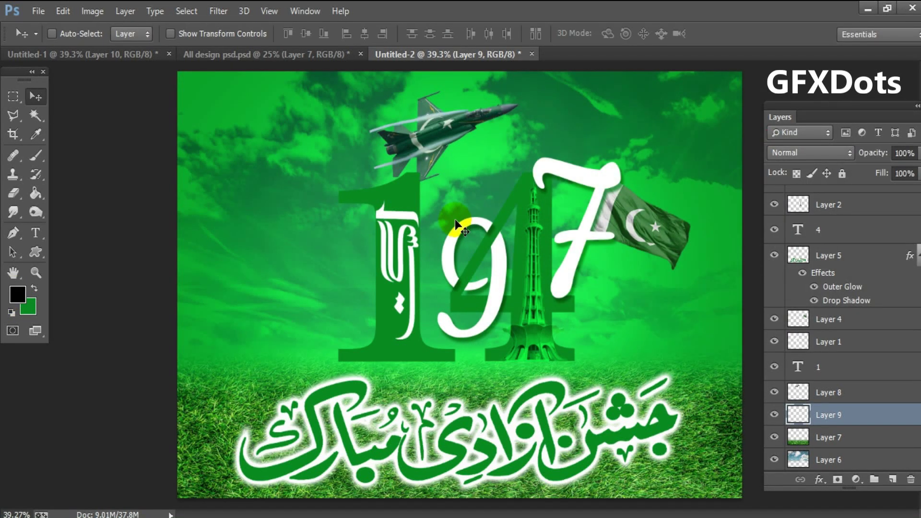
Paint a soft black brush blob and move it under the 1
key(b)
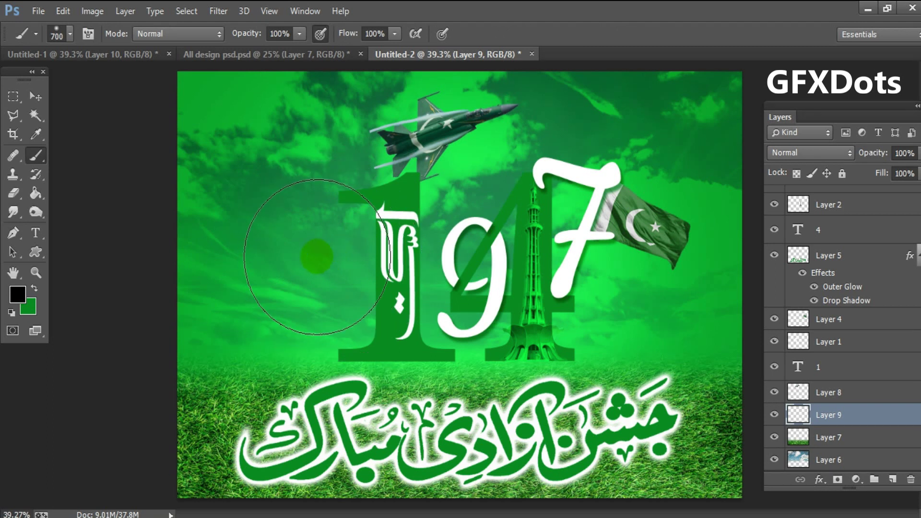
click(300, 259)
key(bracketleft)
key(bracketleft)
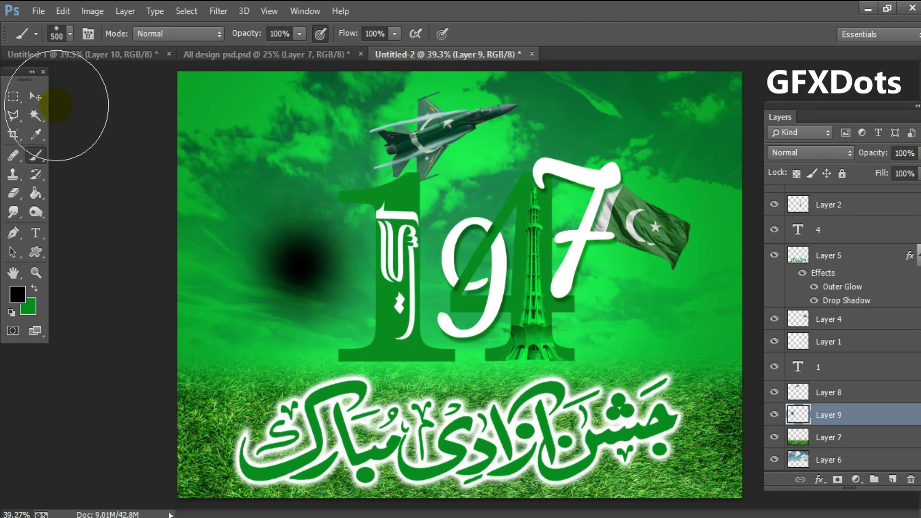
key(v)
drag(295, 273, 373, 352)
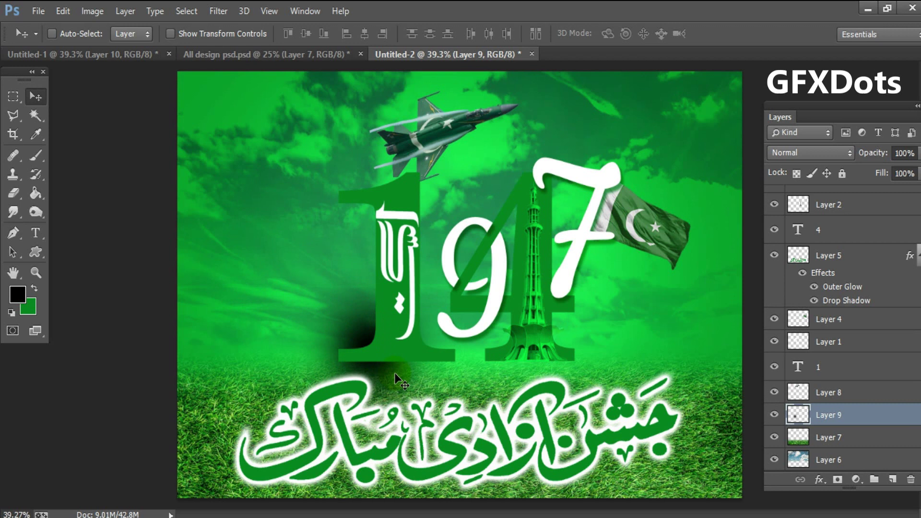
Squash the blob into a wide flat strip beneath the 1
key(ctrl+t)
drag(480, 354, 569, 354)
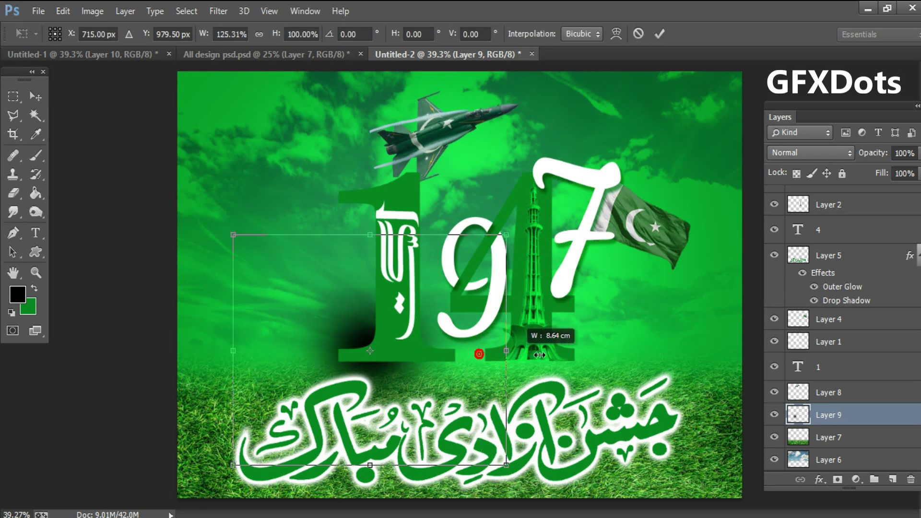
drag(374, 236, 376, 304)
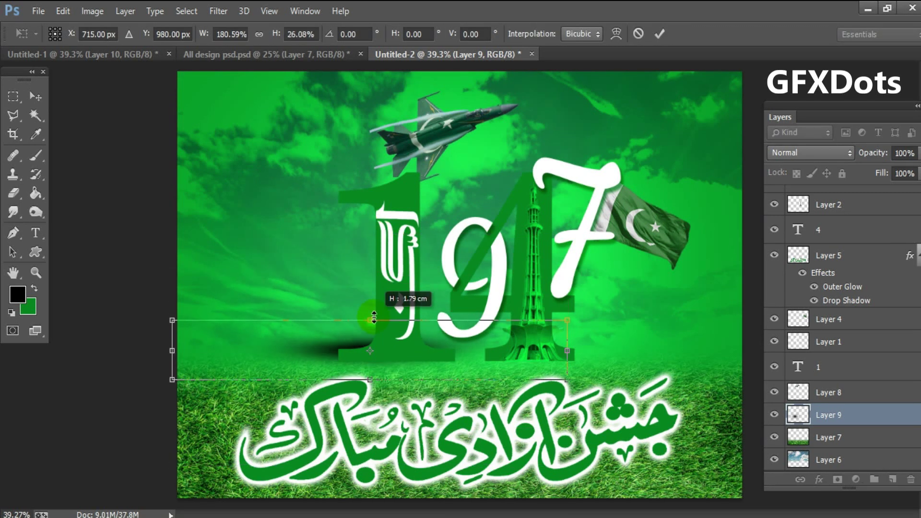
key(Return)
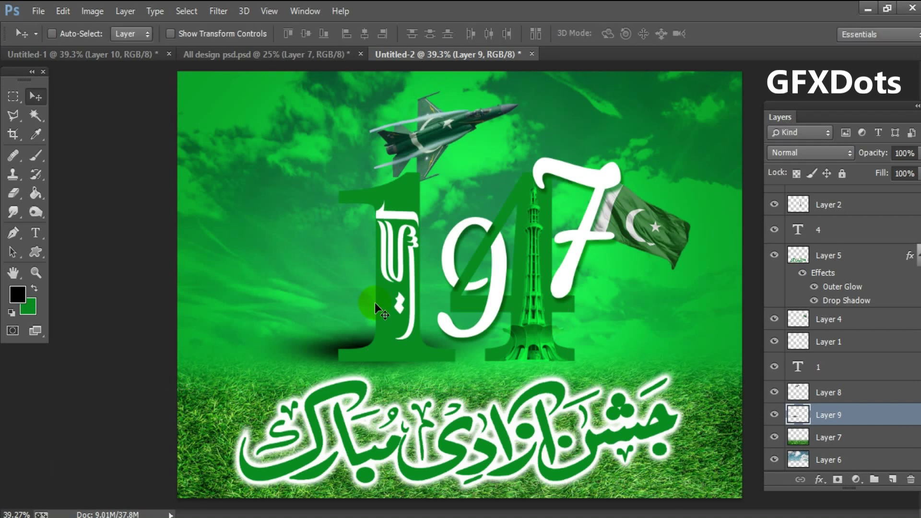
mouse_move(403, 355)
mouse_down()
mouse_move(419, 374)
mouse_move(431, 370)
mouse_up()
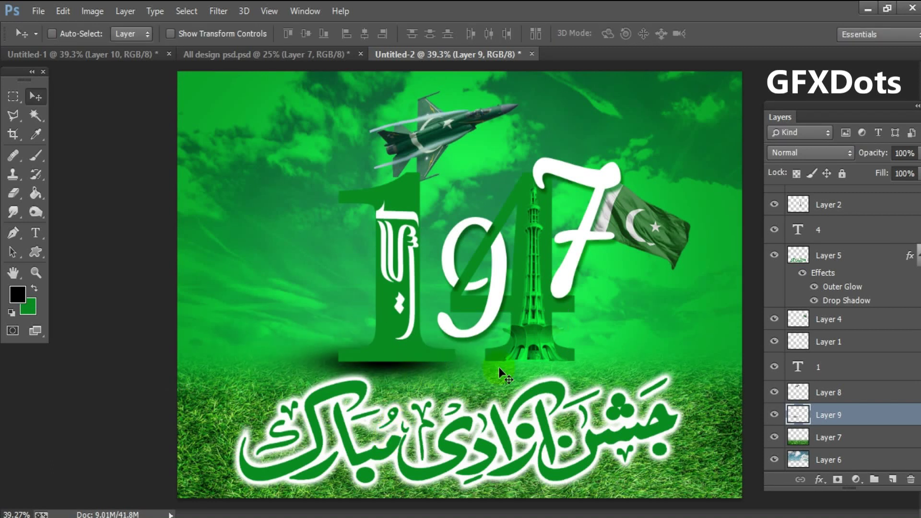
Widen the shadow strip slightly and Alt-drag a copy under the 47
key(ctrl+t)
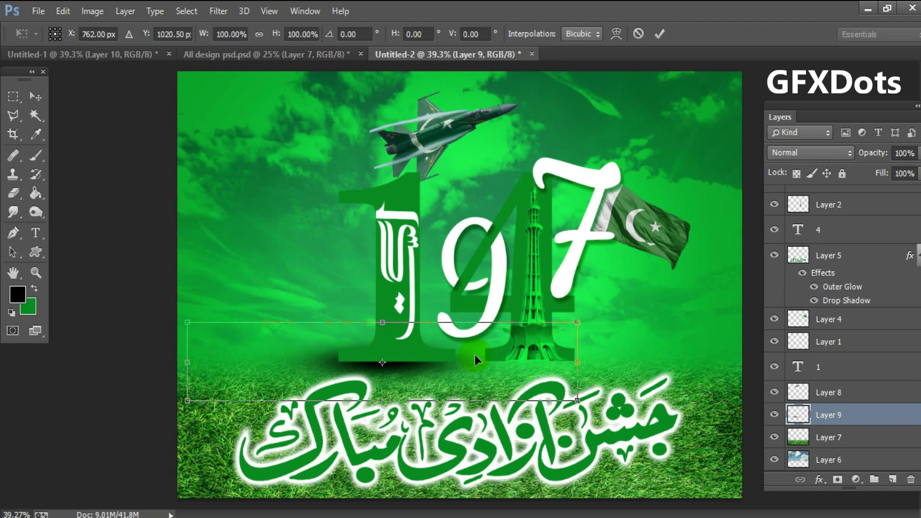
drag(578, 363, 608, 363)
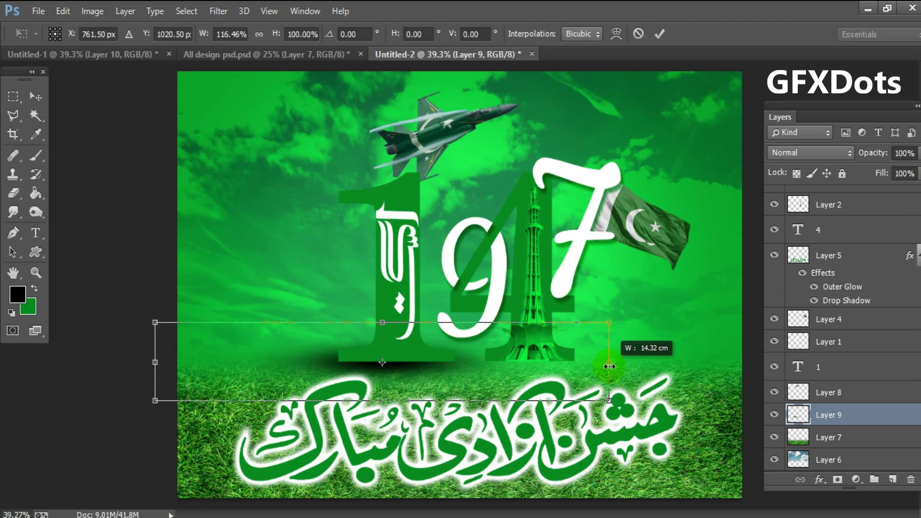
key(Return)
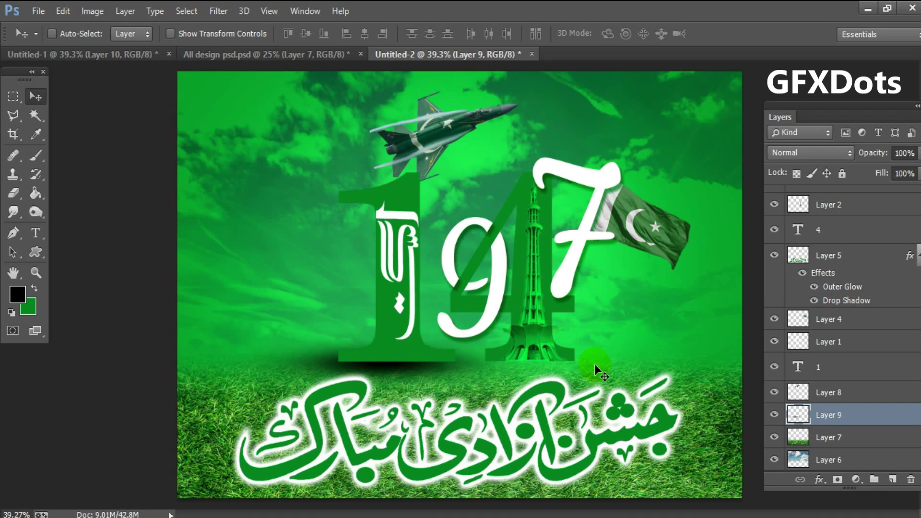
drag(428, 380, 559, 381)
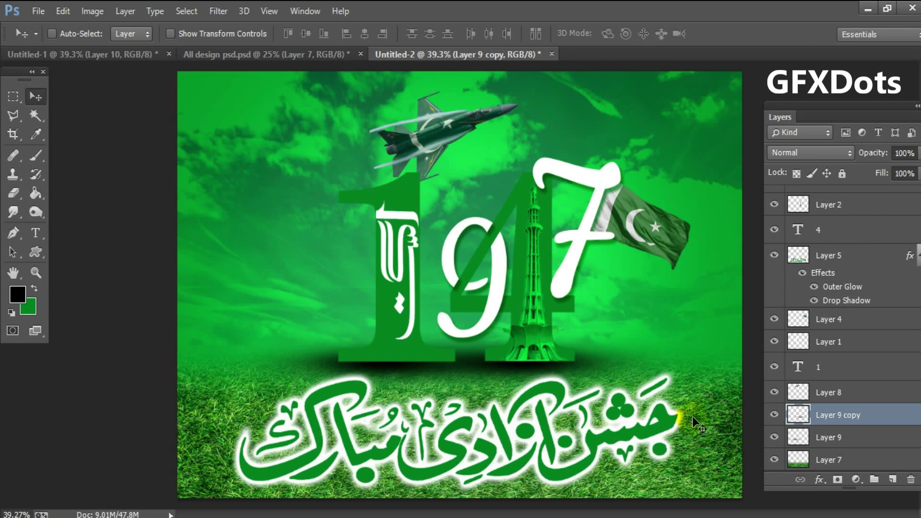
Merge the two shadow layers into one and set its opacity to 84%
right_click(805, 439)
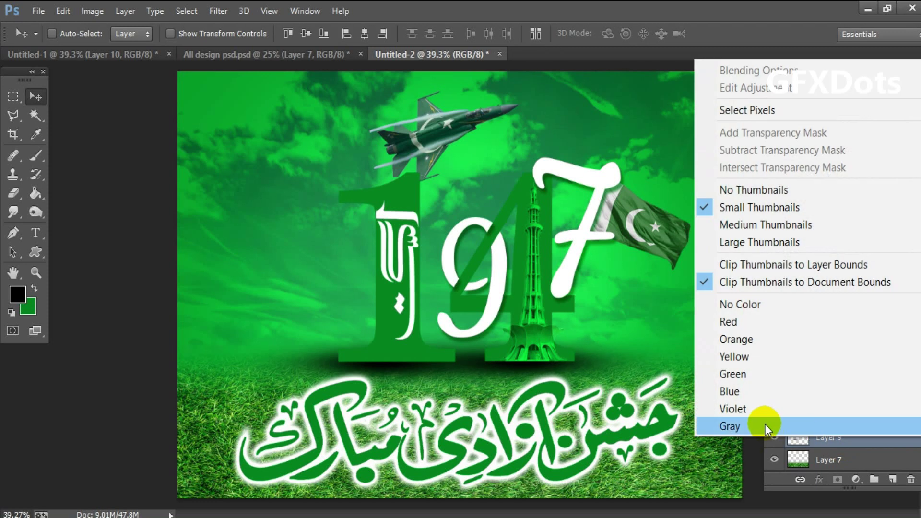
right_click(852, 442)
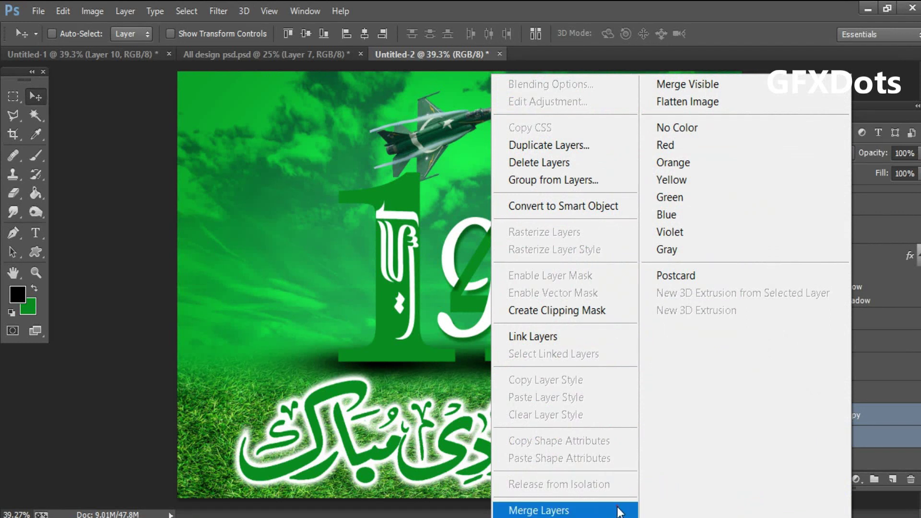
click(619, 509)
click(919, 174)
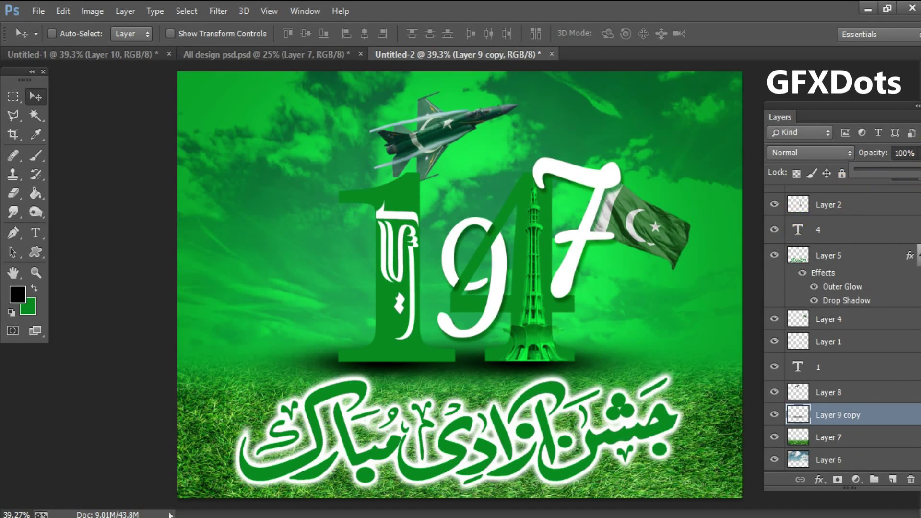
drag(916, 174, 914, 174)
click(578, 6)
Select the 1 text layer and open its Blending Options
right_click(396, 327)
click(400, 338)
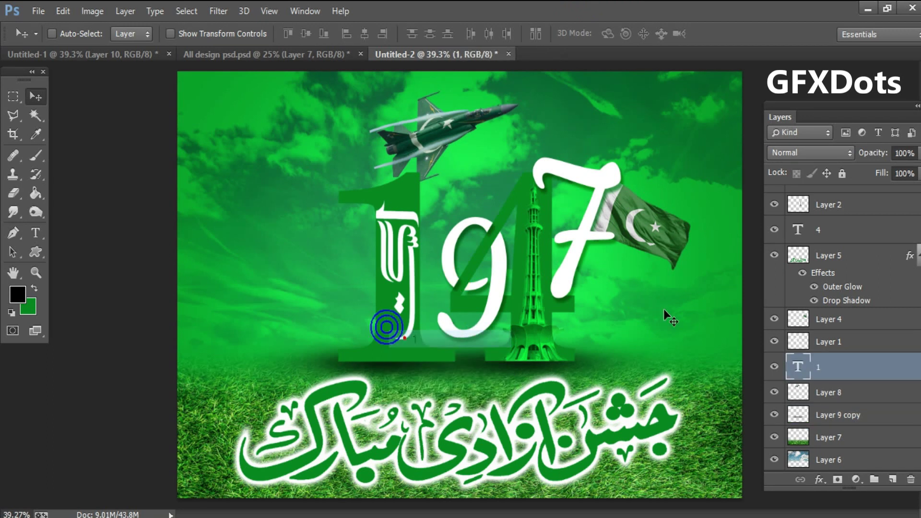
right_click(793, 363)
click(564, 157)
mouse_move(400, 175)
mouse_down()
mouse_move(678, 120)
mouse_move(627, 99)
mouse_up()
Enable Stroke on the 1 with white (ffffff) colour and apply it
click(486, 208)
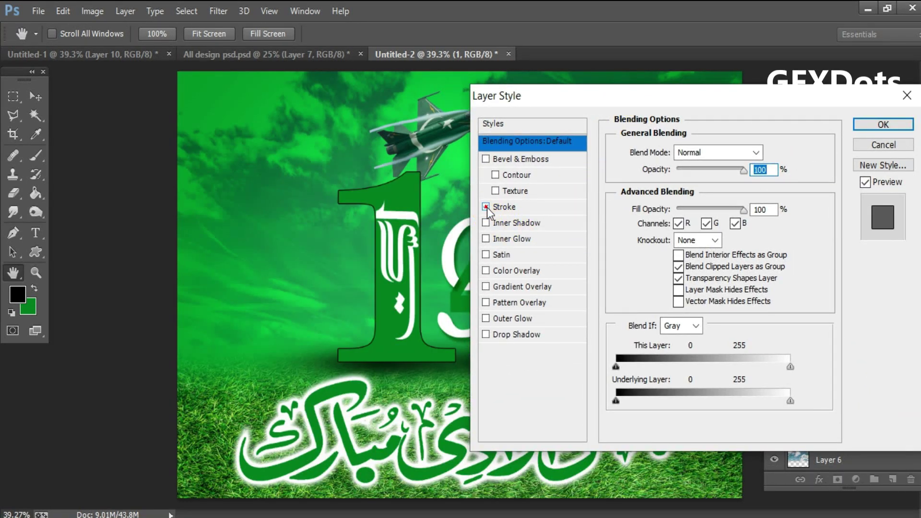
click(542, 205)
click(649, 251)
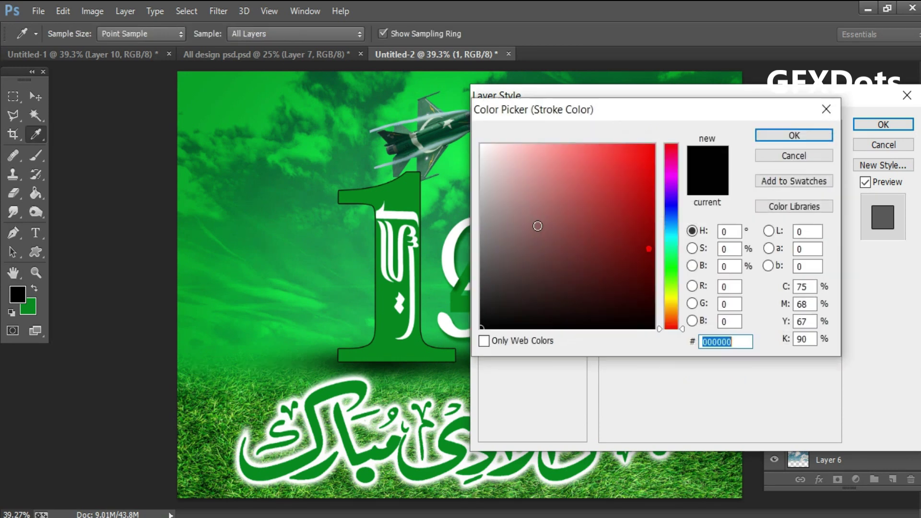
click(481, 146)
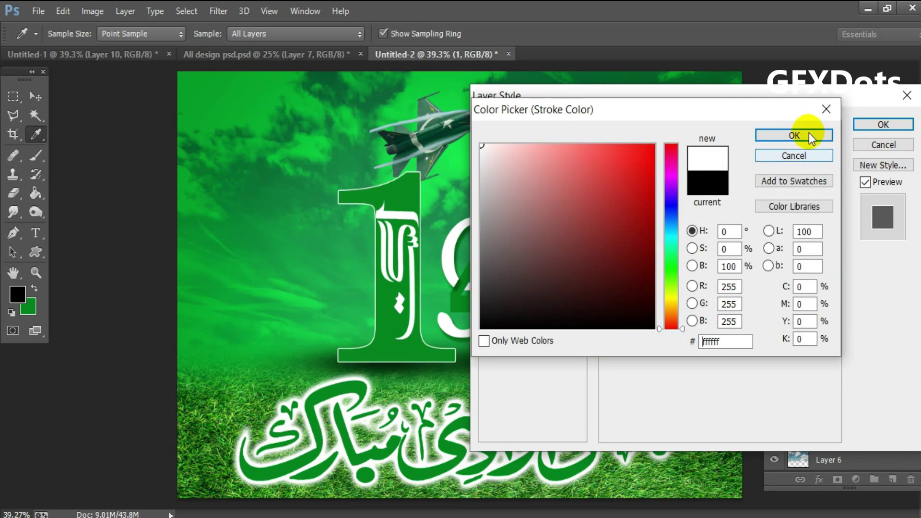
click(809, 136)
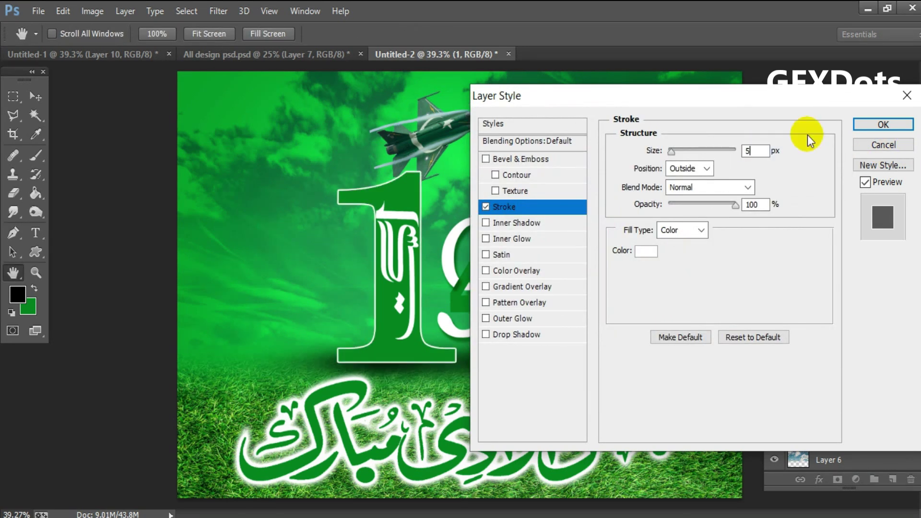
click(883, 124)
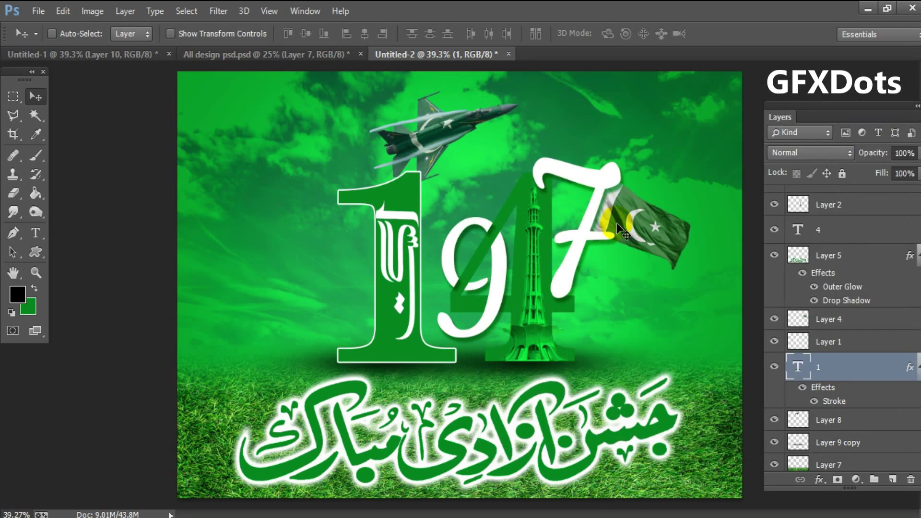
Select the layer holding the numeral 4 from the canvas
ctrl+click(617, 222)
right_click(526, 198)
click(538, 200)
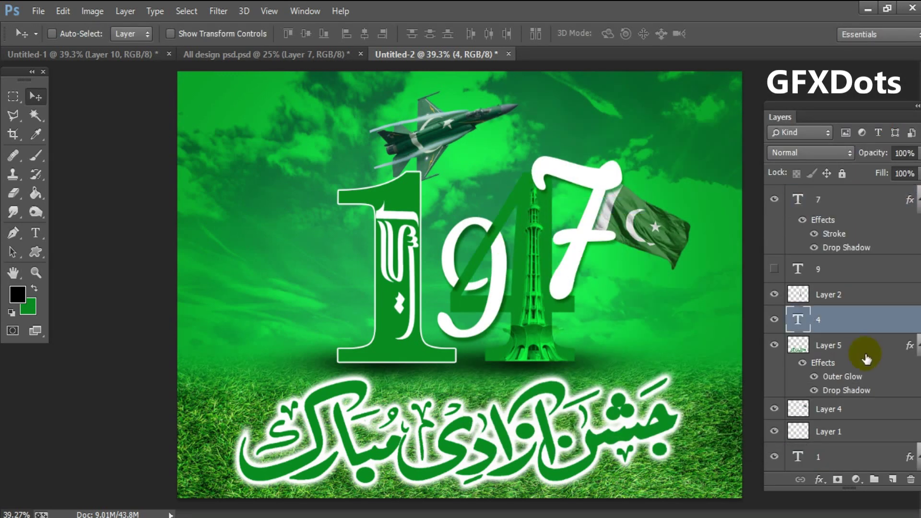
Apply a white 5 px Stroke to the numeral 4 via Blending Options
right_click(804, 318)
click(677, 162)
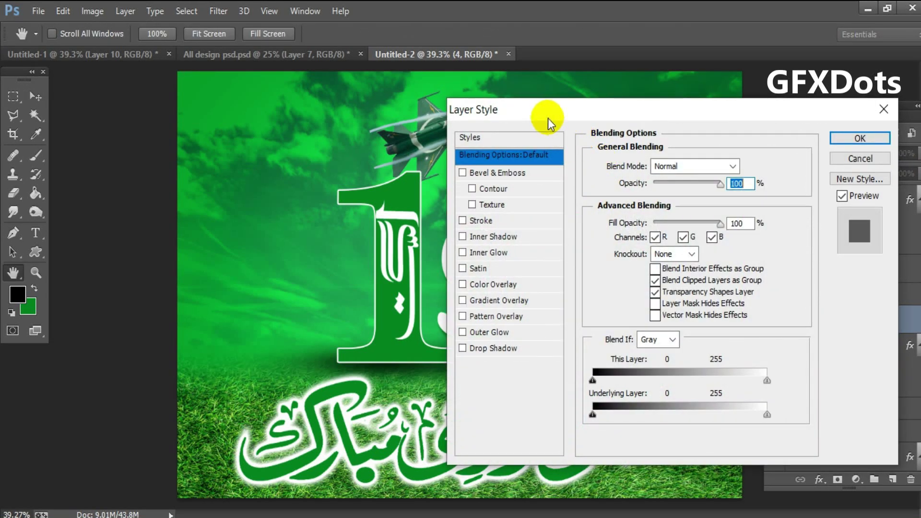
drag(549, 124, 653, 101)
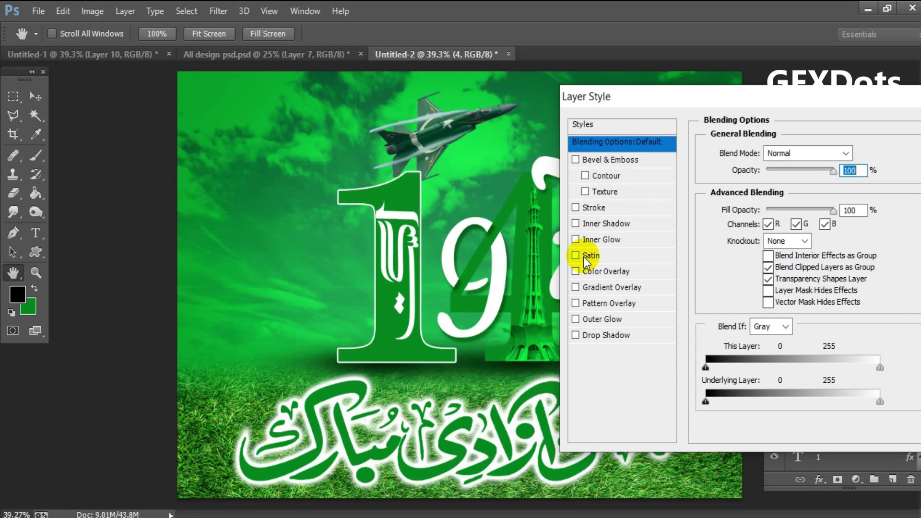
click(607, 210)
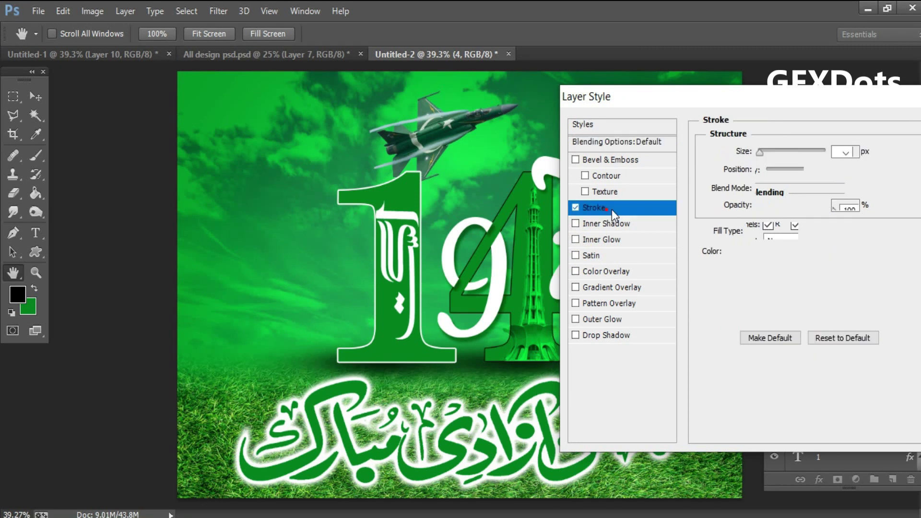
click(732, 254)
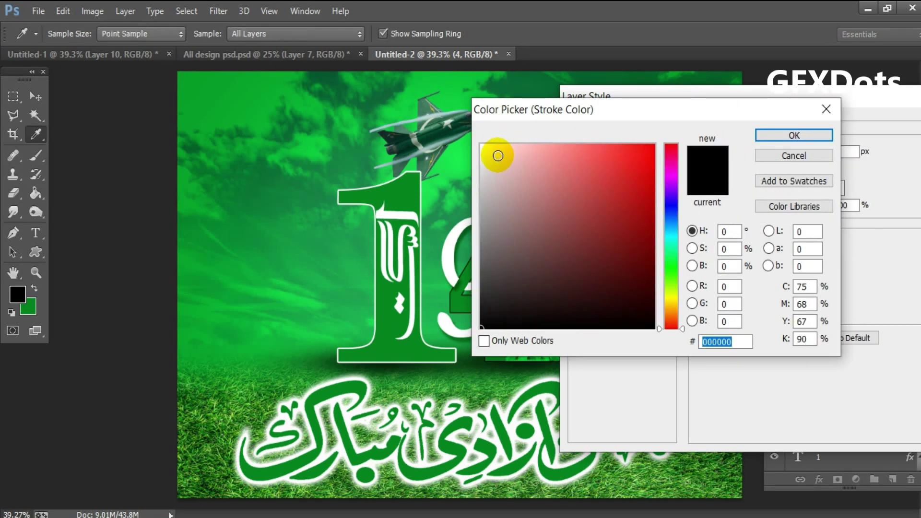
drag(496, 154, 466, 124)
click(774, 136)
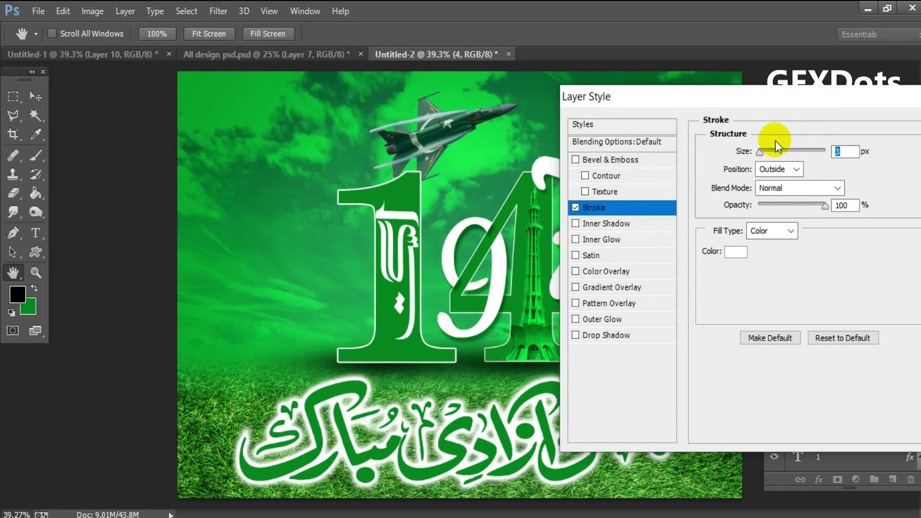
text(5)
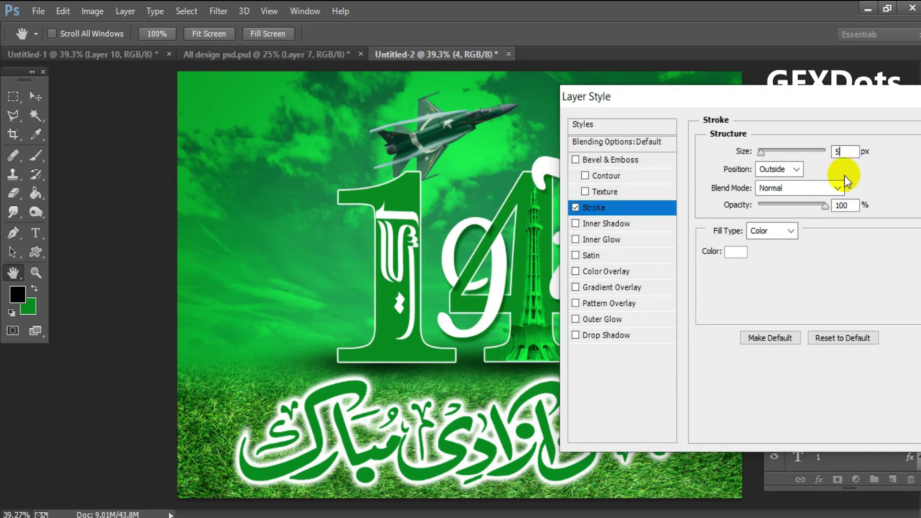
drag(816, 105, 657, 106)
click(806, 147)
Fit the view on screen and select Layer 6
key(z)
right_click(566, 263)
click(580, 276)
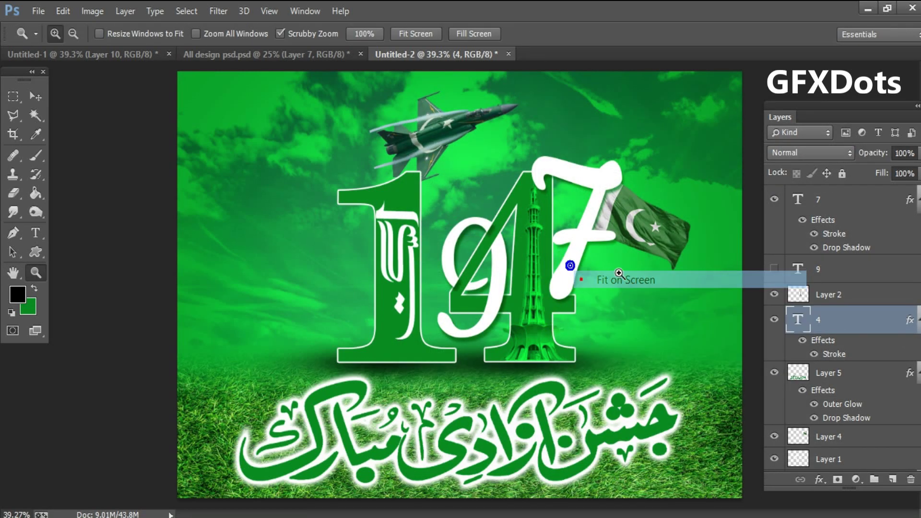
scroll(863, 364, down, 2)
scroll(866, 366, down, 3)
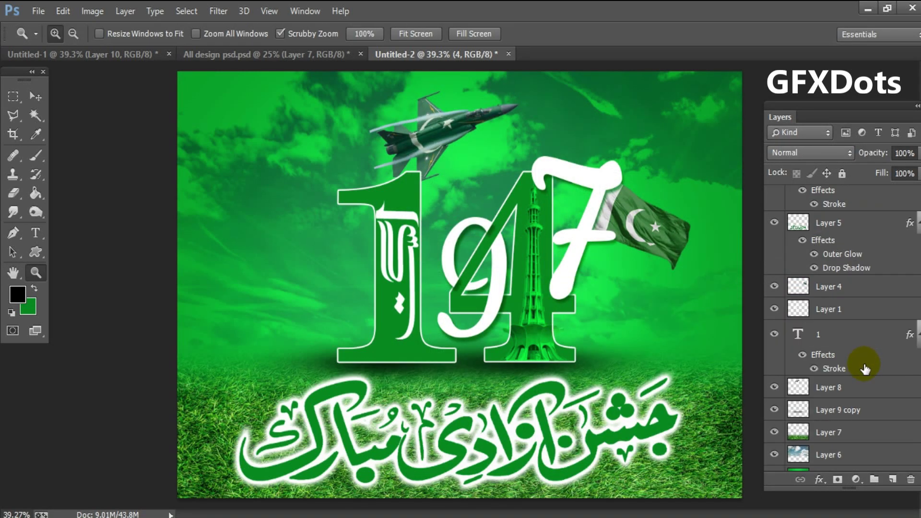
scroll(863, 364, down, 1)
click(847, 435)
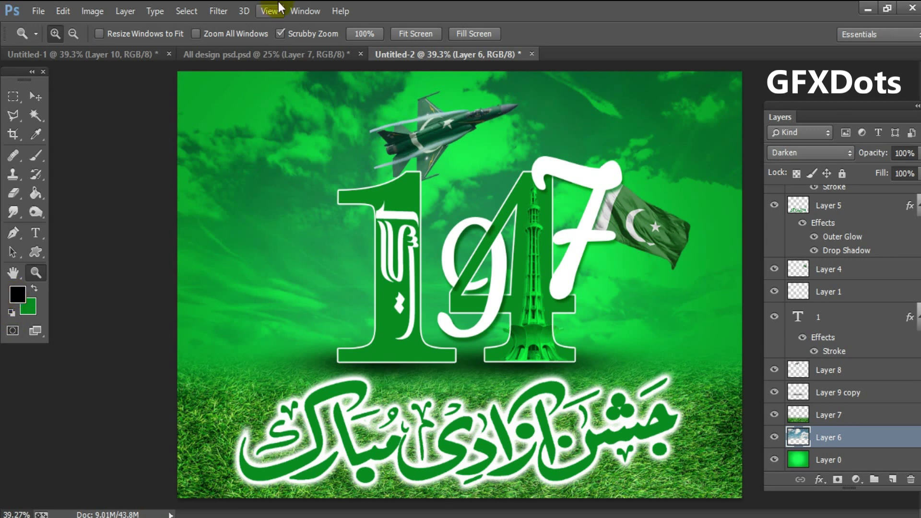
Set up a large Eraser brush at 50% opacity
key(e)
key(bracketright)
key(bracketright)
key(bracketright)
key(bracketright)
key(bracketright)
key(bracketright)
key(bracketright)
key(bracketright)
key(bracketright)
key(bracketright)
key(bracketright)
key(Return)
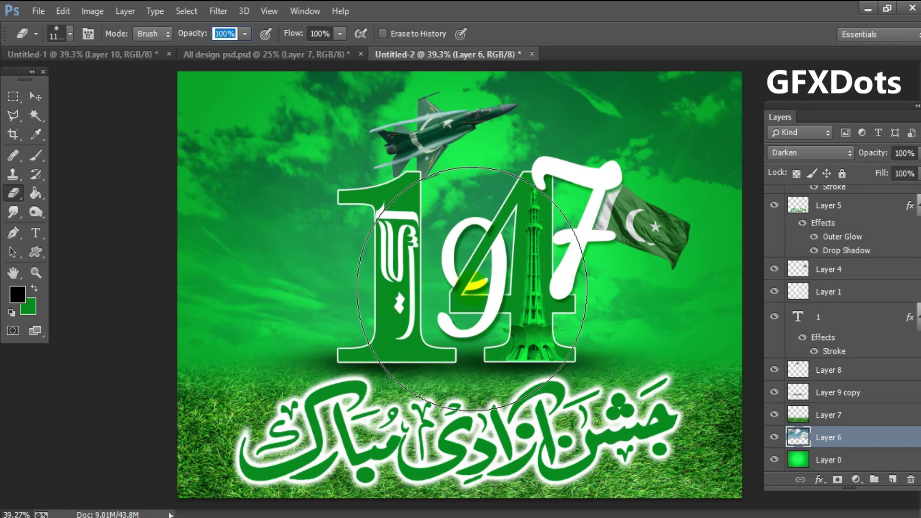
text(50)
key(Tab)
text(5)
Softly erase Layer 6 around the 9, the minar and the 1
click(472, 288)
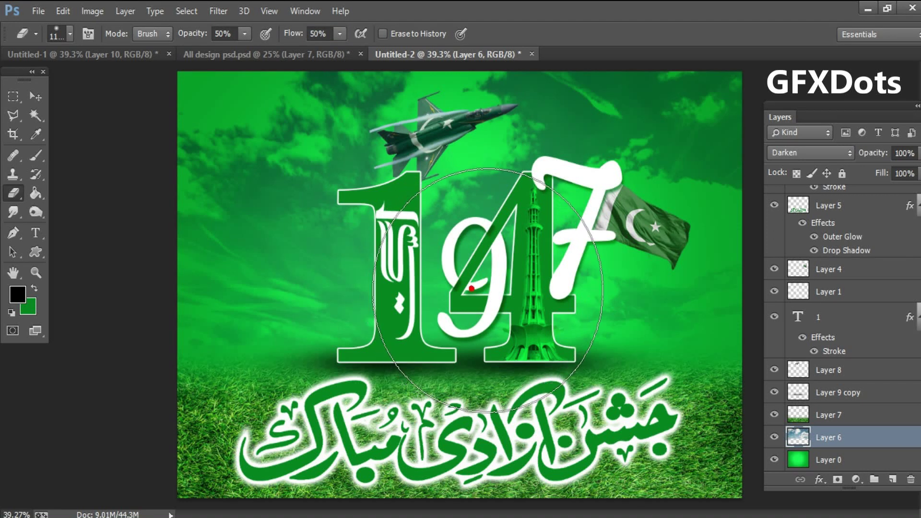
click(494, 290)
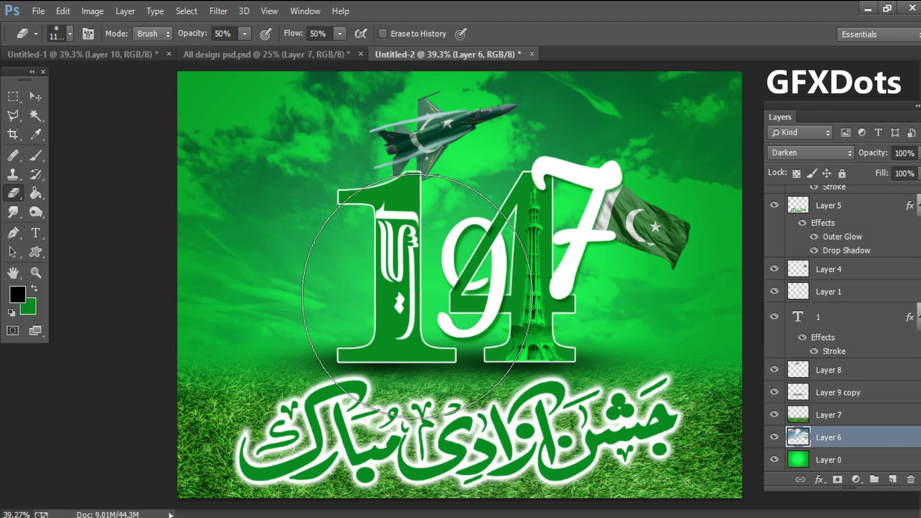
click(515, 299)
key(bracketleft)
click(432, 324)
key(bracketleft)
click(448, 263)
click(512, 264)
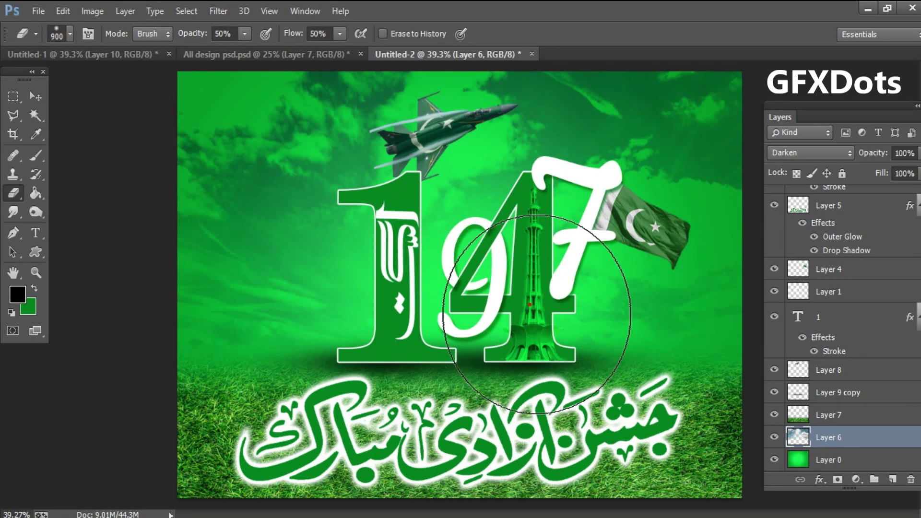
click(417, 308)
Return to the Move tool and keep Layer 6 selected
click(34, 103)
click(39, 102)
right_click(238, 124)
click(251, 130)
Apply Levels with a black input of 12 to Layer 6, then select Layer 7
click(92, 11)
mouse_move(172, 30)
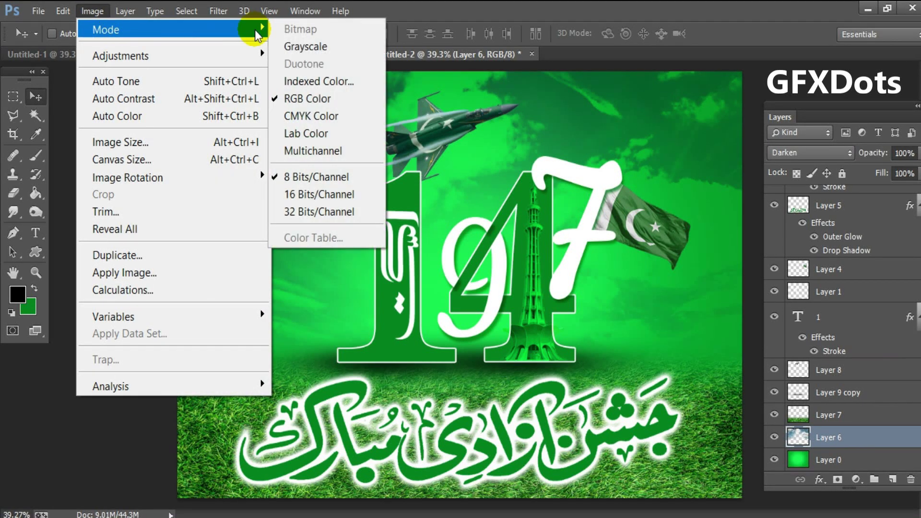
click(169, 54)
click(299, 73)
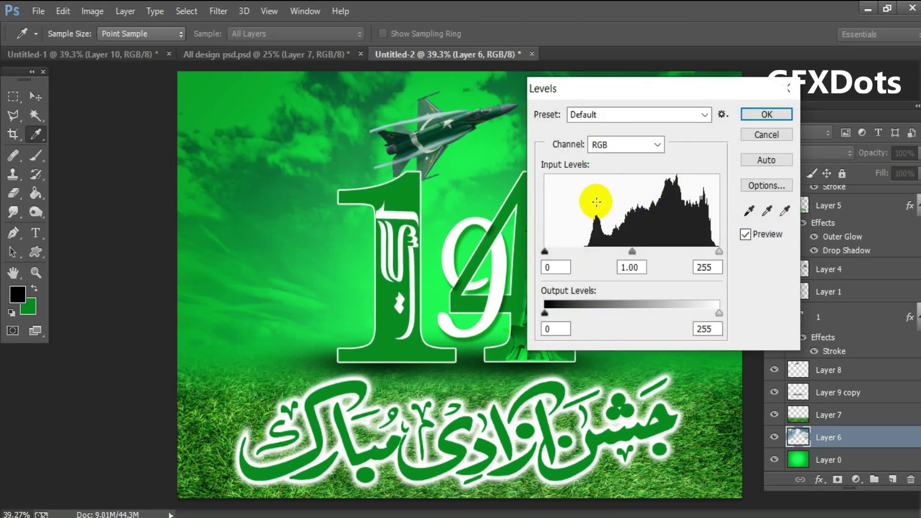
drag(545, 251, 553, 251)
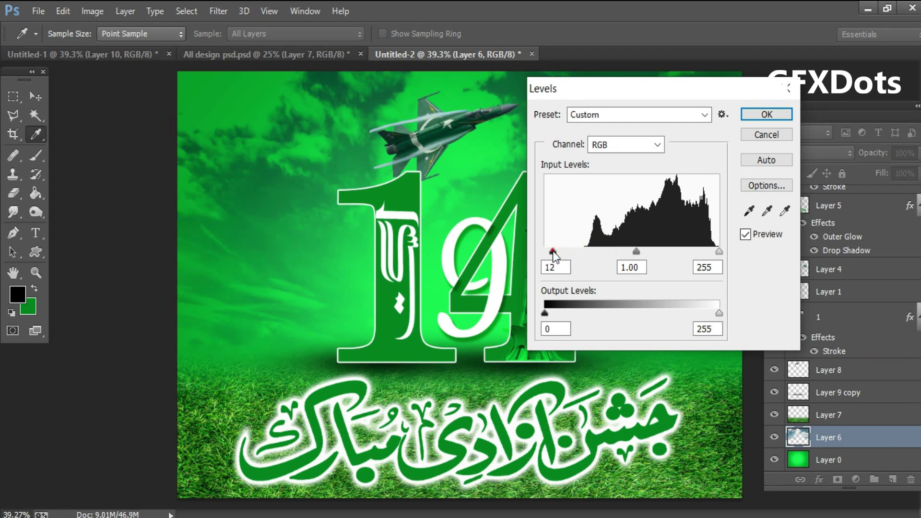
click(766, 114)
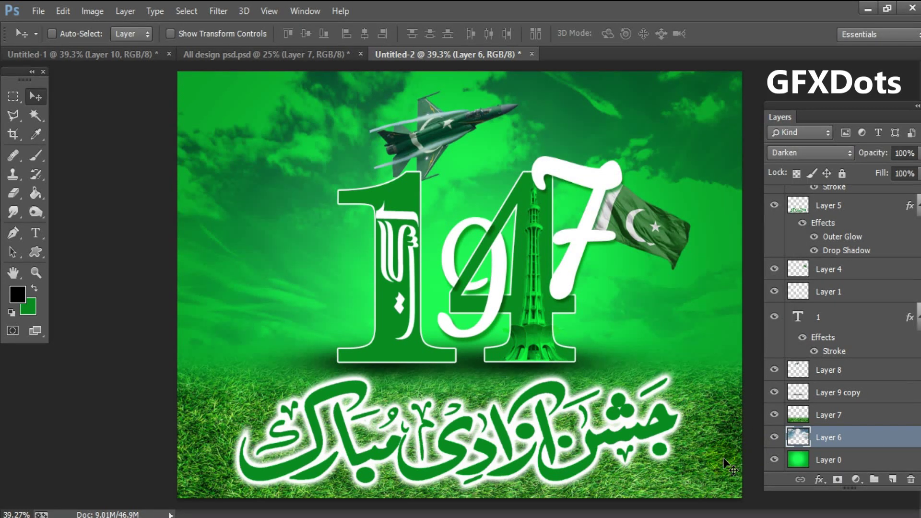
right_click(723, 459)
click(734, 466)
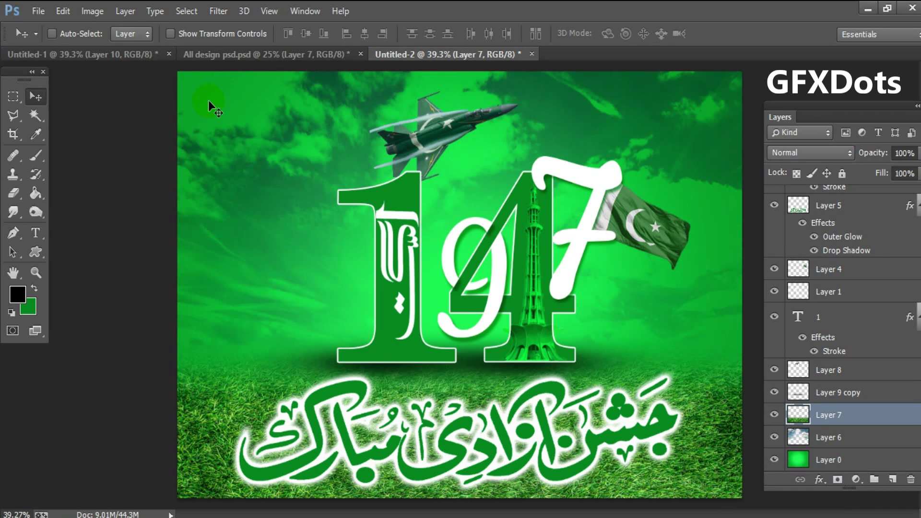
Darken Layer 7's grass with a Levels midtone input of 0.83
click(93, 12)
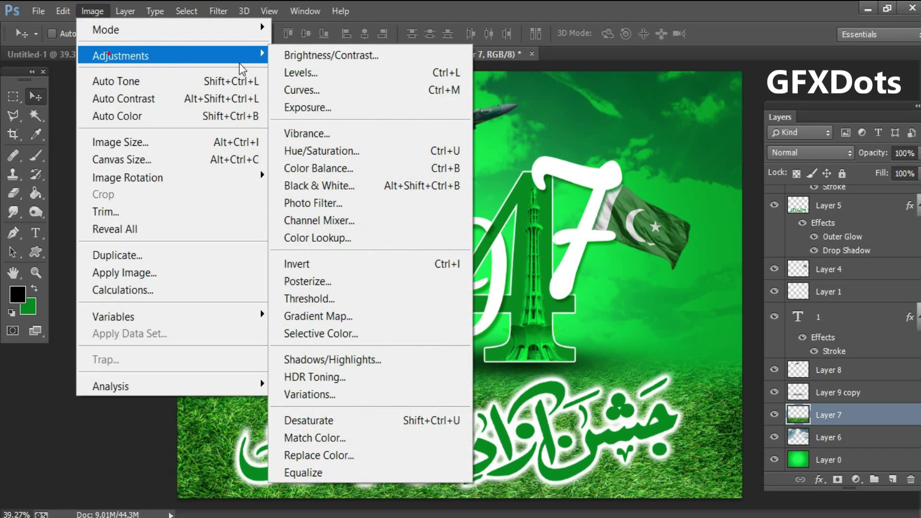
mouse_move(120, 55)
click(312, 73)
drag(632, 251, 639, 251)
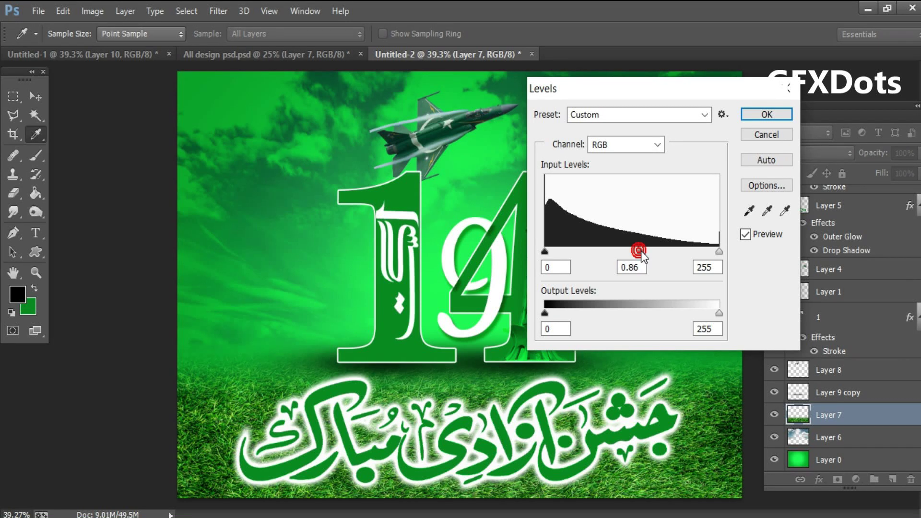
click(766, 115)
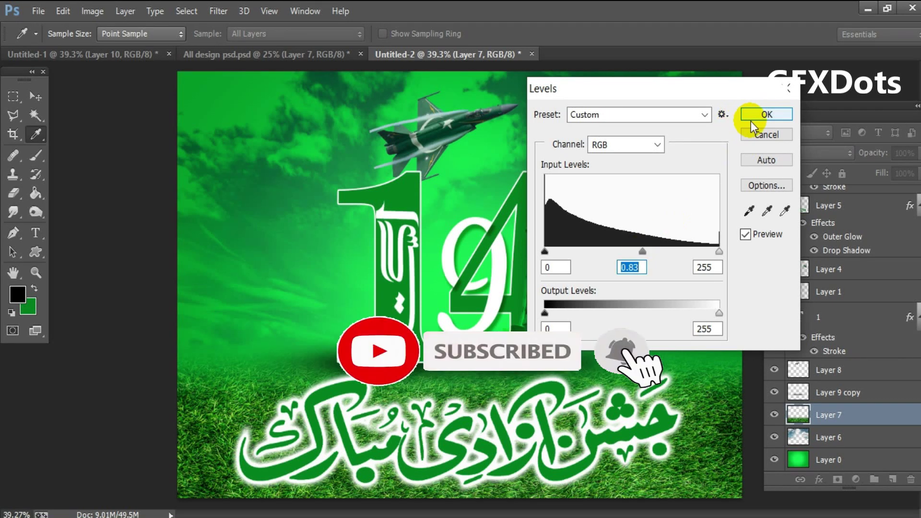
key(ctrl+minus)
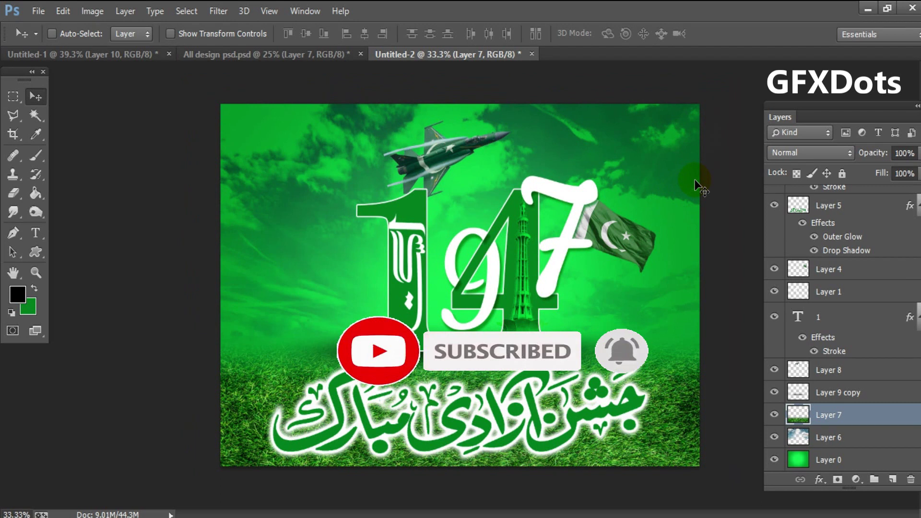
Hide the toolbox, options bar and panels to show only the poster
key(Tab)
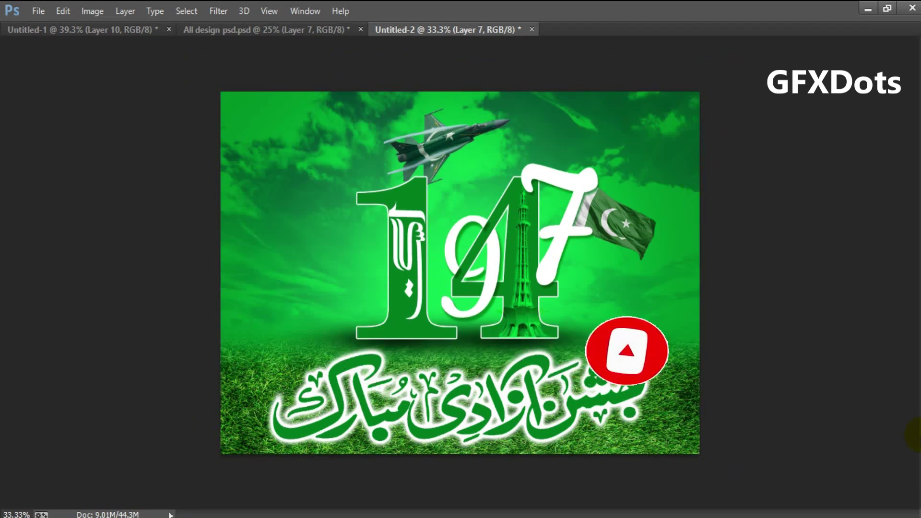